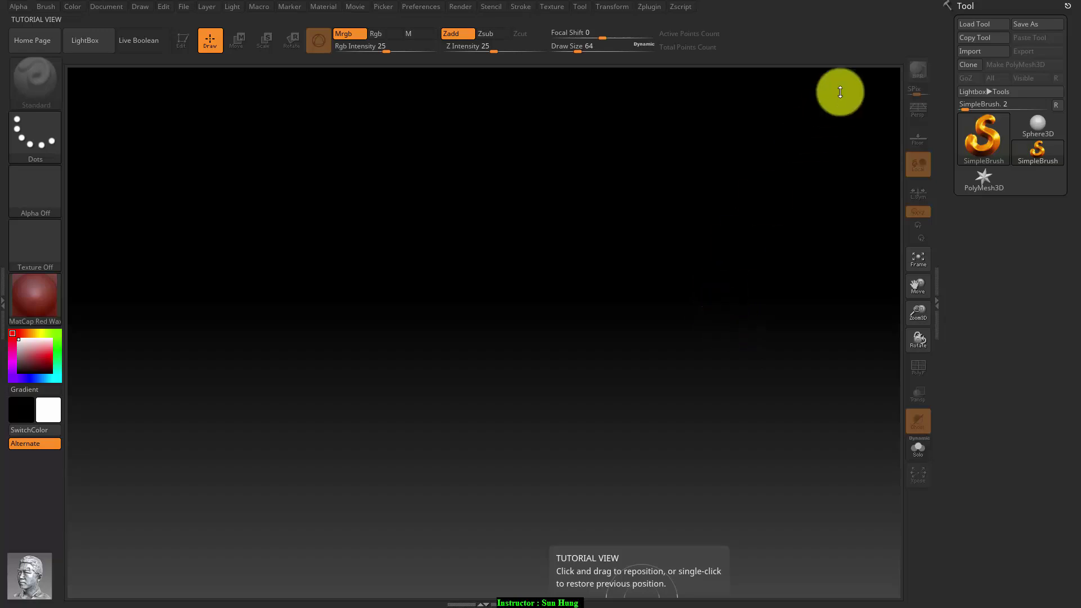
Load A_Minotaur.ZTL from the USB drive's [1062] > [ZB] folder as the current tool.
{"action": "left_click", "coordinate": [986, 24]}
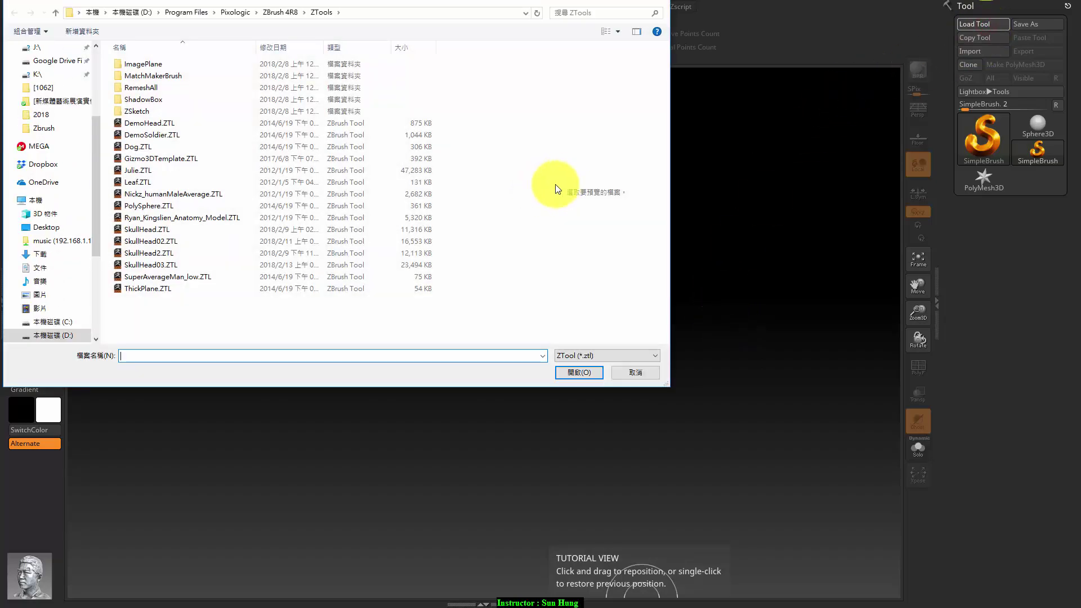
{"action": "left_click_drag", "start_coordinate": [142, 1], "coordinate": [35, 28]}
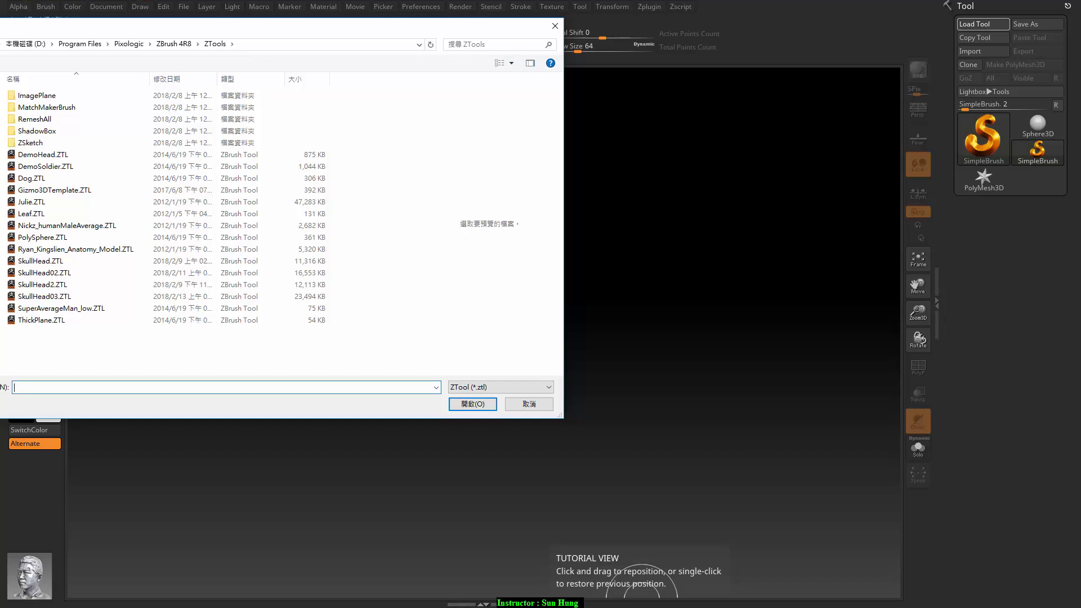
{"action": "double_click", "coordinate": [20, 190]}
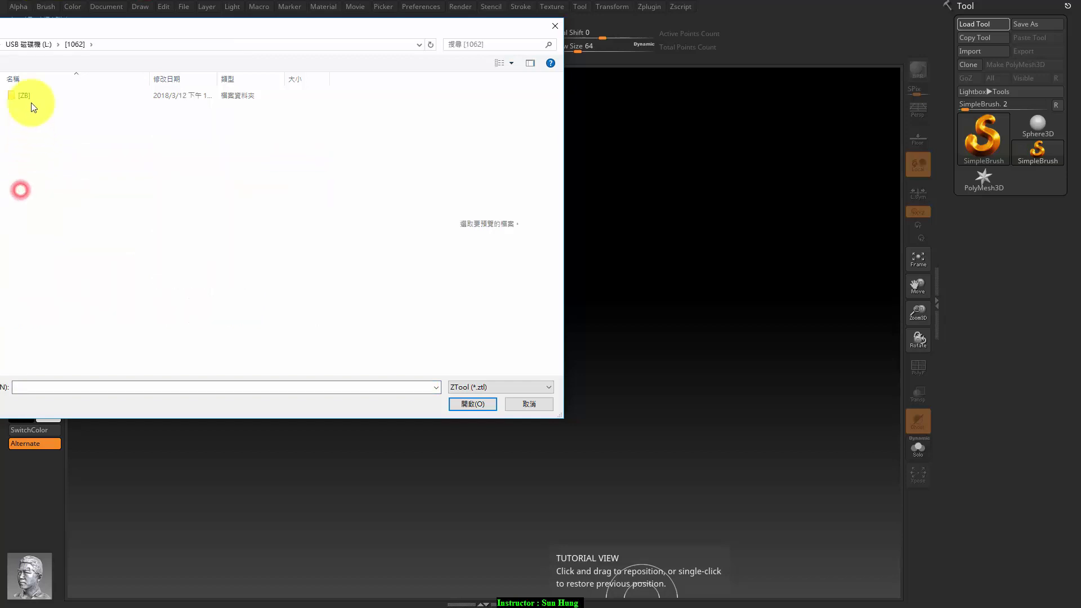
{"action": "double_click", "coordinate": [22, 96]}
{"action": "left_click", "coordinate": [50, 108]}
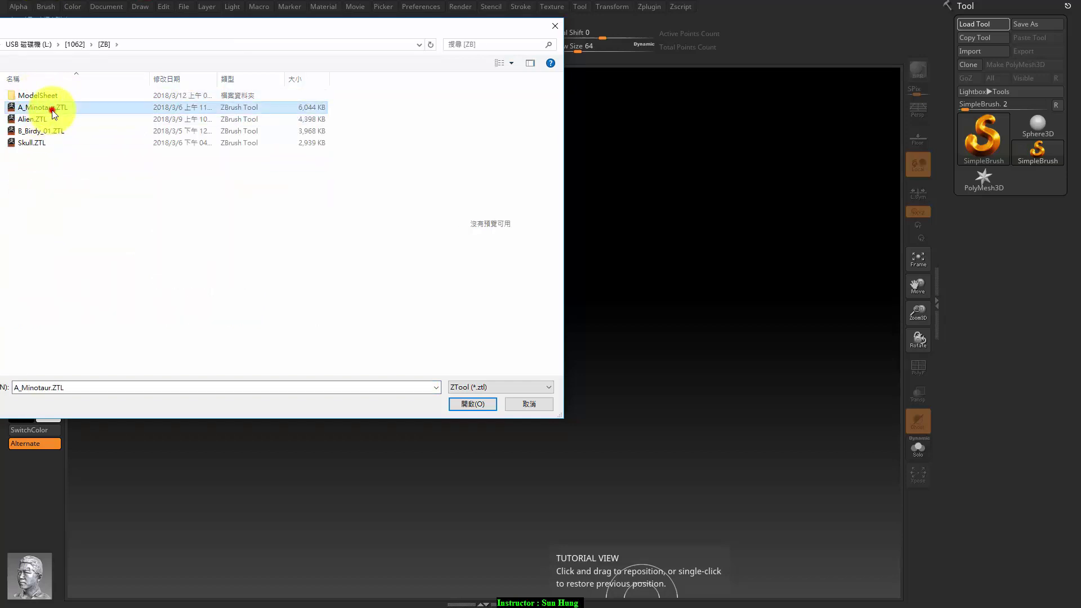
{"action": "left_click", "coordinate": [492, 403]}
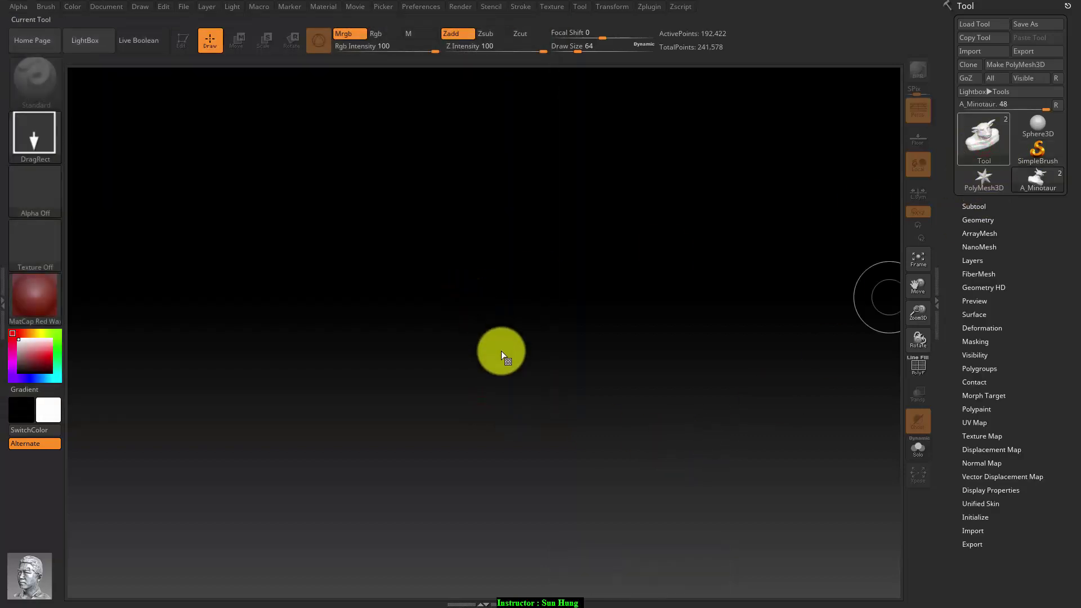
Draw the Minotaur bust on the canvas in Edit mode with the floor grid shown.
{"action": "mouse_move", "coordinate": [462, 371]}
{"action": "left_mouse_down"}
{"action": "mouse_move", "coordinate": [455, 459]}
{"action": "mouse_move", "coordinate": [441, 483]}
{"action": "left_mouse_up"}
{"action": "left_click", "coordinate": [181, 41]}
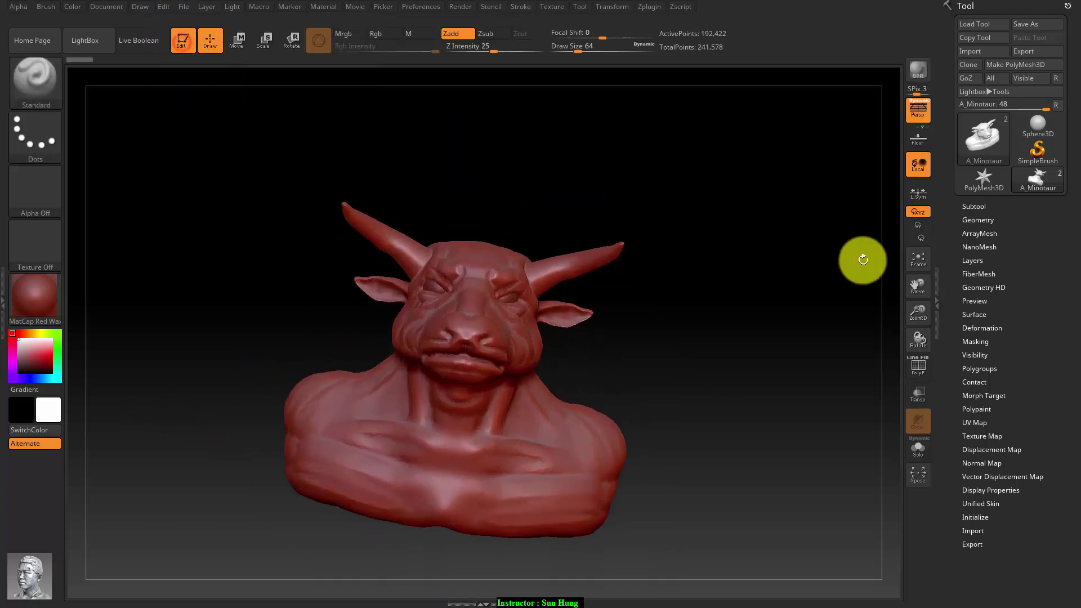
{"action": "left_click", "coordinate": [918, 141]}
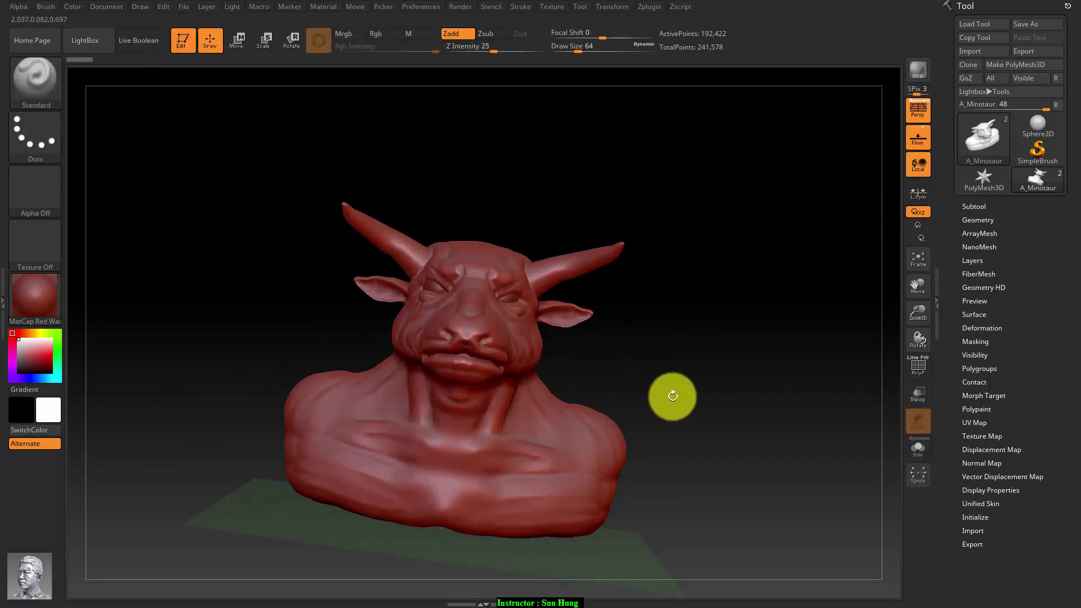
Frame the head at a three-quarter angle and list the brushes starting with C.
{"action": "mouse_move", "coordinate": [666, 397]}
{"action": "left_mouse_down"}
{"action": "mouse_move", "coordinate": [657, 404]}
{"action": "mouse_move", "coordinate": [659, 353]}
{"action": "mouse_move", "coordinate": [626, 400]}
{"action": "mouse_move", "coordinate": [664, 417]}
{"action": "mouse_move", "coordinate": [635, 403]}
{"action": "mouse_move", "coordinate": [635, 392]}
{"action": "mouse_move", "coordinate": [668, 391]}
{"action": "mouse_move", "coordinate": [659, 394]}
{"action": "left_mouse_up"}
{"action": "mouse_move", "coordinate": [632, 355]}
{"action": "left_mouse_down"}
{"action": "mouse_move", "coordinate": [647, 352]}
{"action": "mouse_move", "coordinate": [617, 345]}
{"action": "mouse_move", "coordinate": [663, 347]}
{"action": "mouse_move", "coordinate": [652, 347]}
{"action": "mouse_move", "coordinate": [657, 357]}
{"action": "mouse_move", "coordinate": [648, 349]}
{"action": "left_mouse_up"}
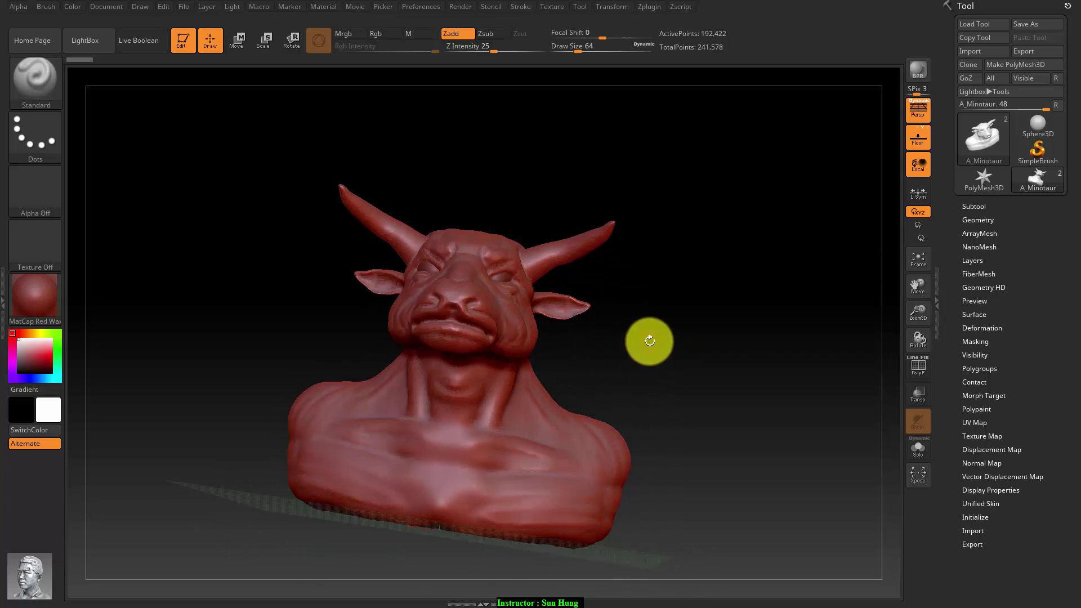
{"action": "mouse_move", "coordinate": [645, 350]}
{"action": "left_mouse_down"}
{"action": "mouse_move", "coordinate": [647, 332]}
{"action": "mouse_move", "coordinate": [637, 428]}
{"action": "mouse_move", "coordinate": [736, 321]}
{"action": "mouse_move", "coordinate": [700, 420]}
{"action": "mouse_move", "coordinate": [703, 394]}
{"action": "mouse_move", "coordinate": [729, 374]}
{"action": "mouse_move", "coordinate": [719, 374]}
{"action": "mouse_move", "coordinate": [716, 229]}
{"action": "mouse_move", "coordinate": [702, 326]}
{"action": "mouse_move", "coordinate": [722, 381]}
{"action": "mouse_move", "coordinate": [724, 362]}
{"action": "left_mouse_up"}
{"action": "right_click", "coordinate": [723, 368]}
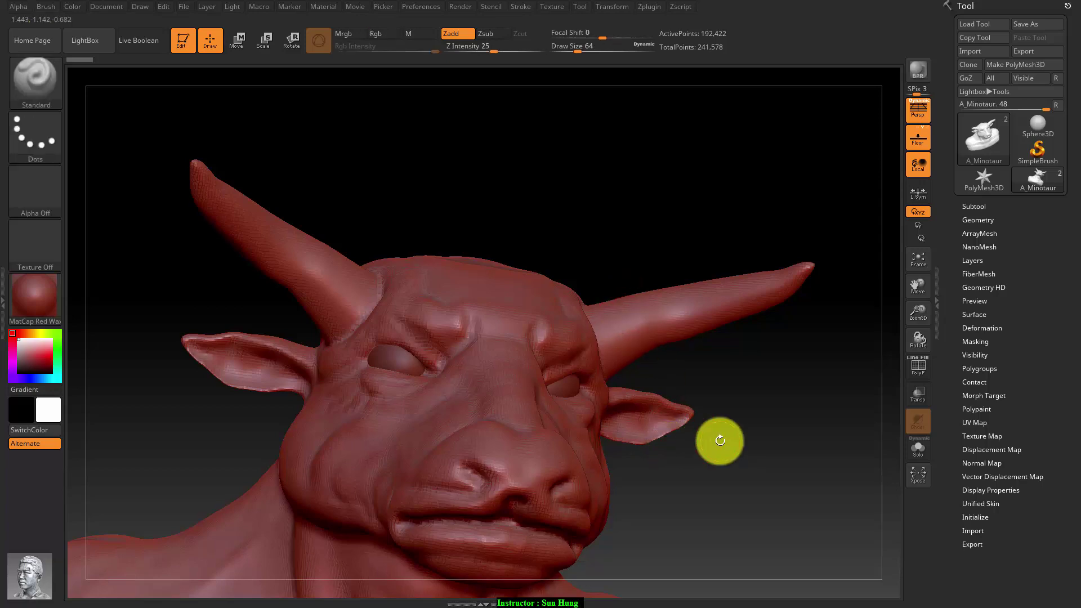
{"action": "key", "text": "b"}
{"action": "key", "text": "c"}
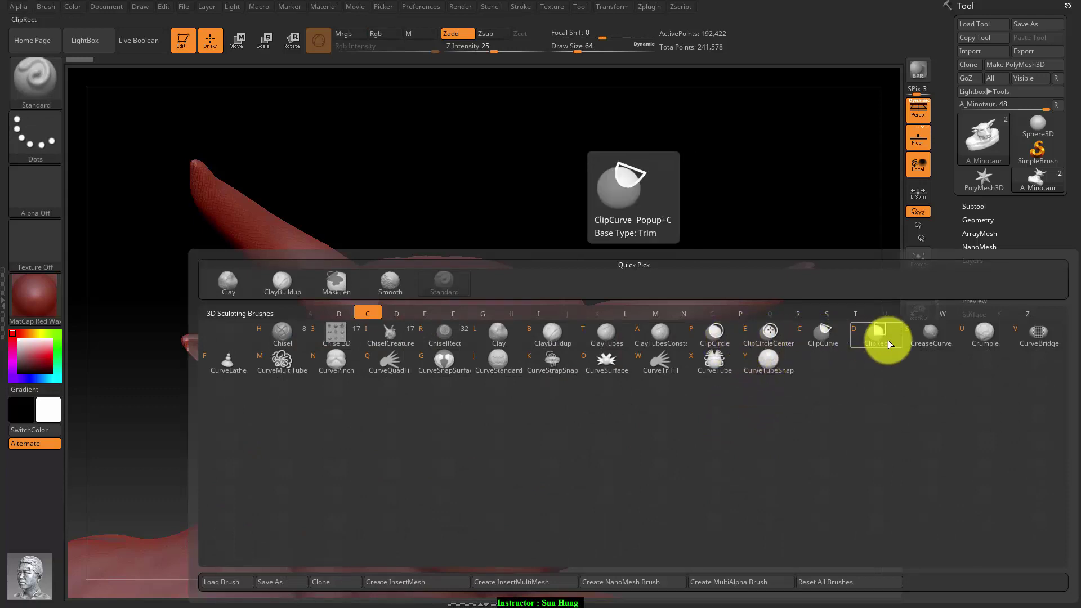
Slice both horns off the head with a ClipCurve clip line.
{"action": "left_click", "coordinate": [826, 336]}
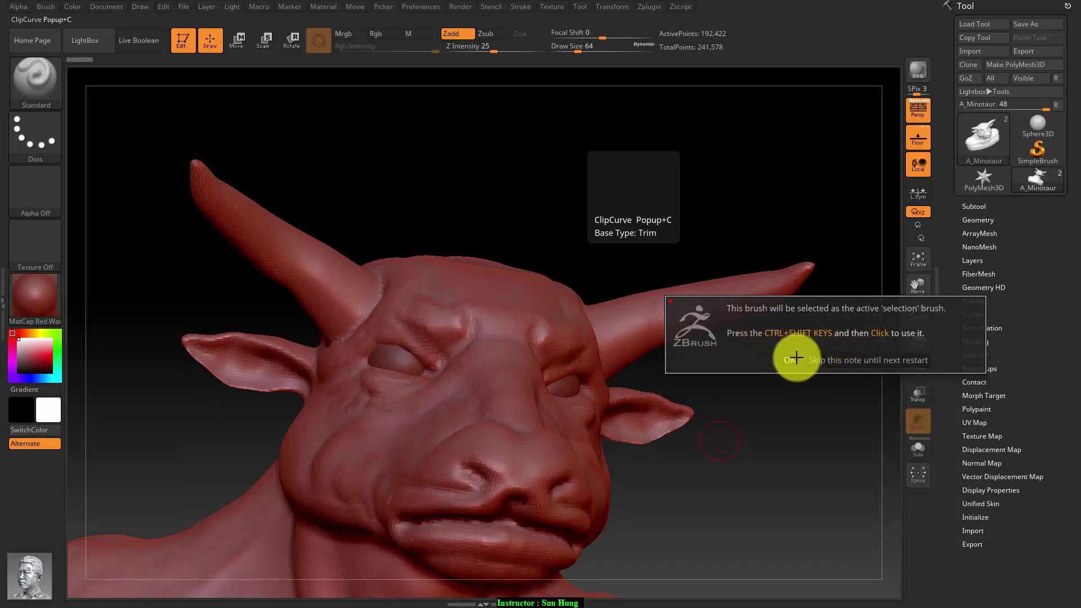
{"action": "left_click", "coordinate": [791, 360]}
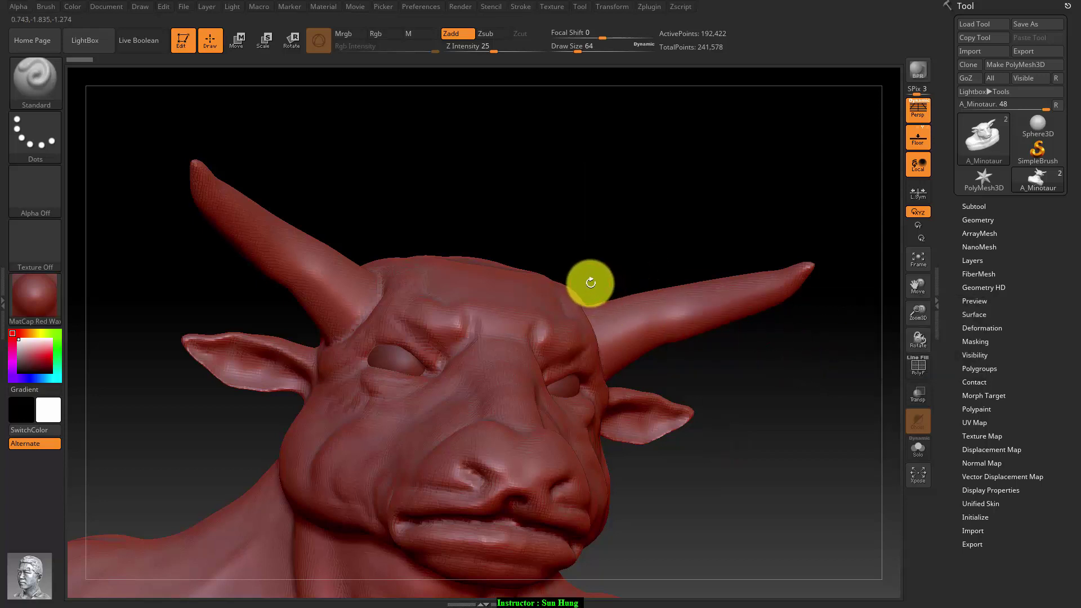
{"action": "key", "text": "ctrl+shift"}
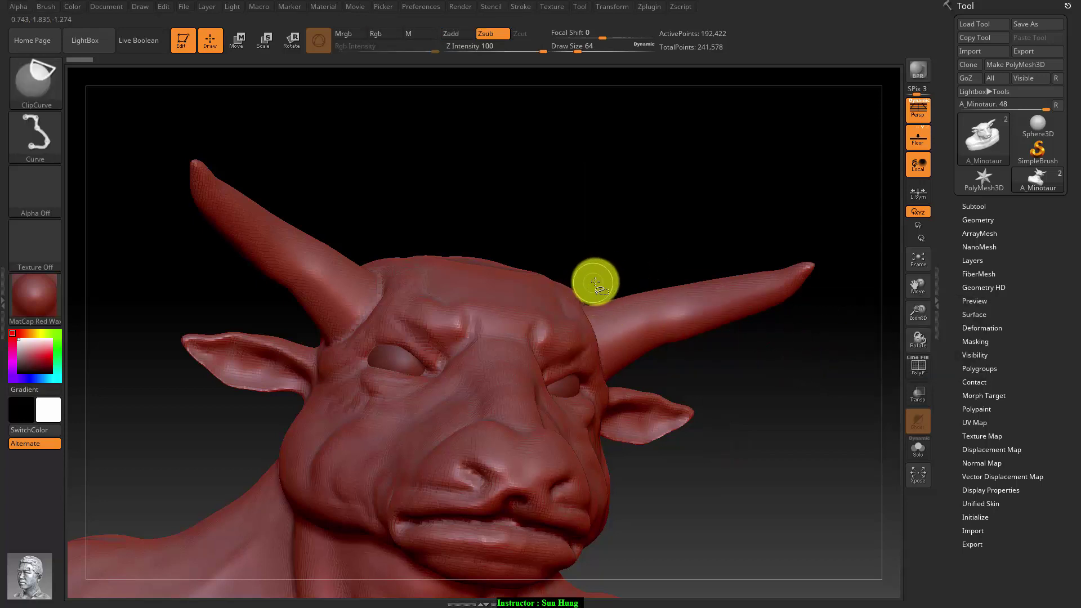
{"action": "left_click_drag", "start_coordinate": [587, 293], "coordinate": [611, 380], "text": "ctrl+shift"}
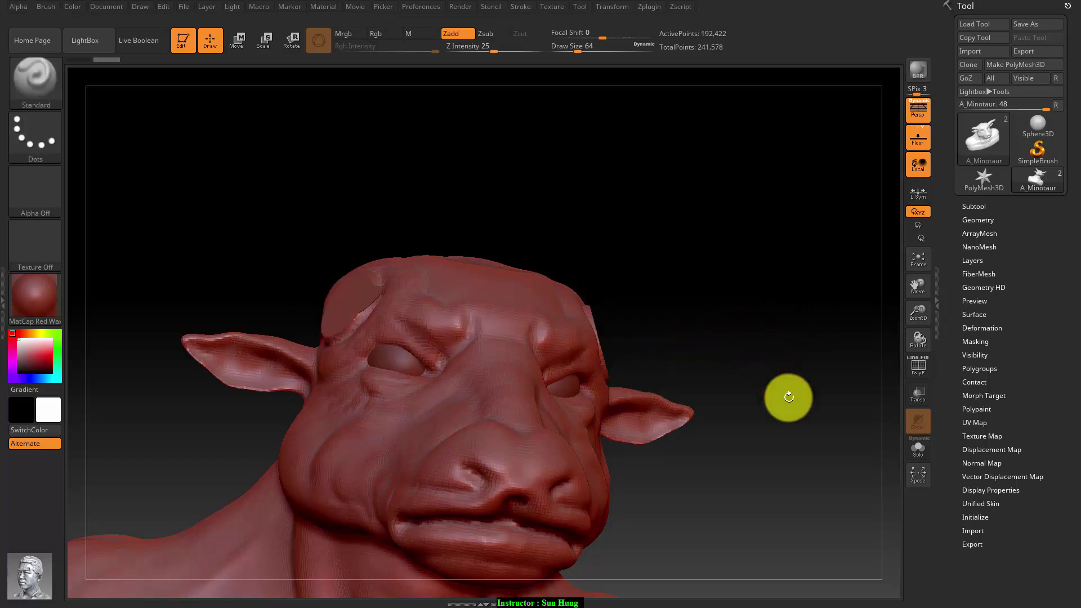
Clear the mask and smooth both horn stumps and ridges into the brow.
{"action": "left_click_drag", "start_coordinate": [763, 430], "coordinate": [240, 374]}
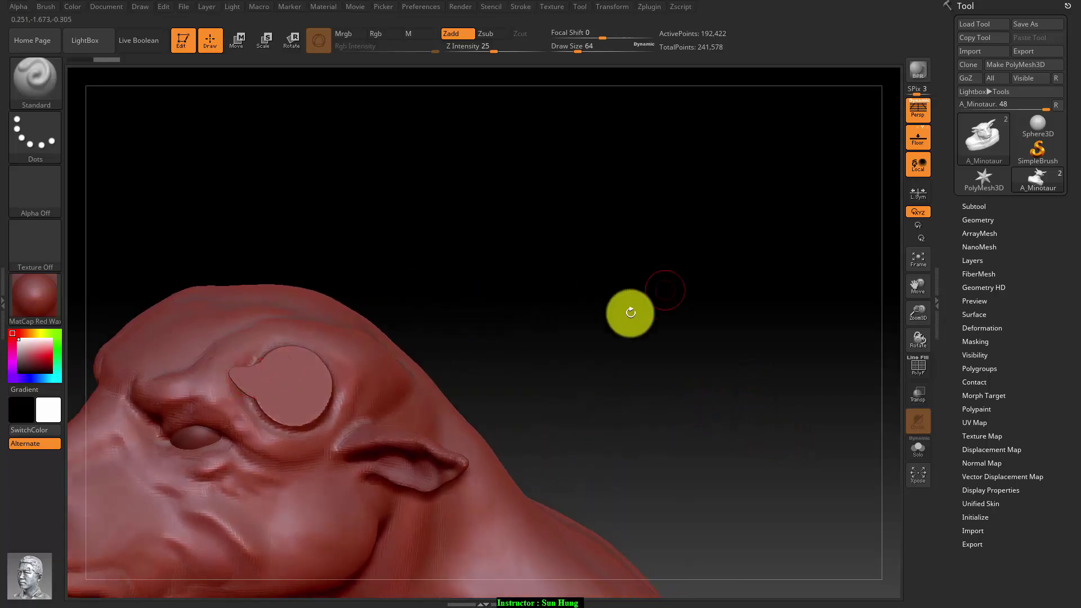
{"action": "left_click_drag", "start_coordinate": [625, 311], "coordinate": [651, 361], "text": "ctrl"}
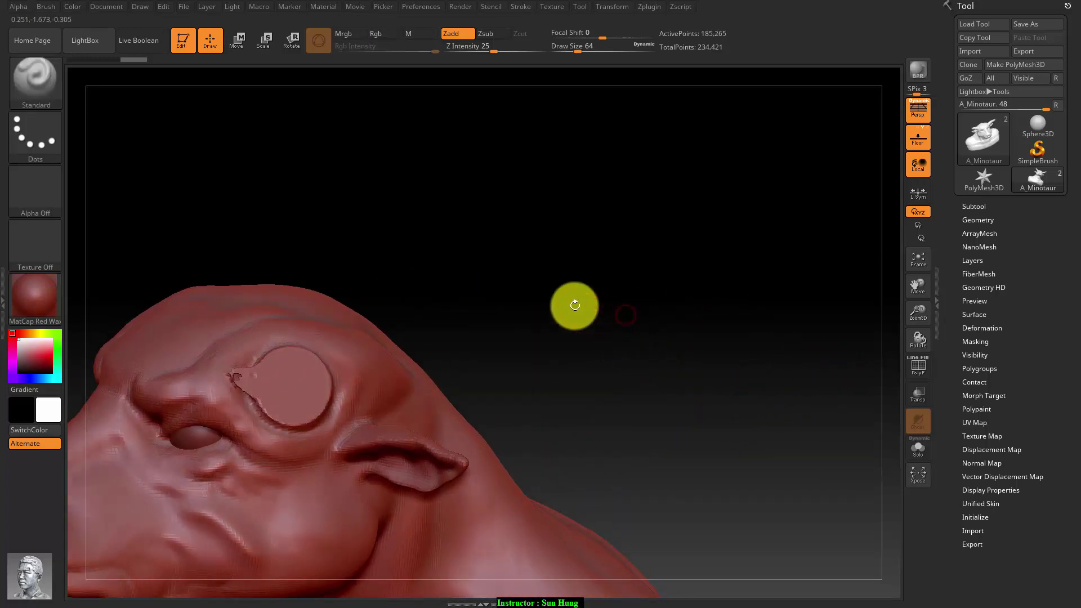
{"action": "mouse_move", "coordinate": [560, 287]}
{"action": "left_mouse_down"}
{"action": "mouse_move", "coordinate": [591, 261]}
{"action": "mouse_move", "coordinate": [575, 275]}
{"action": "mouse_move", "coordinate": [422, 248]}
{"action": "left_mouse_up"}
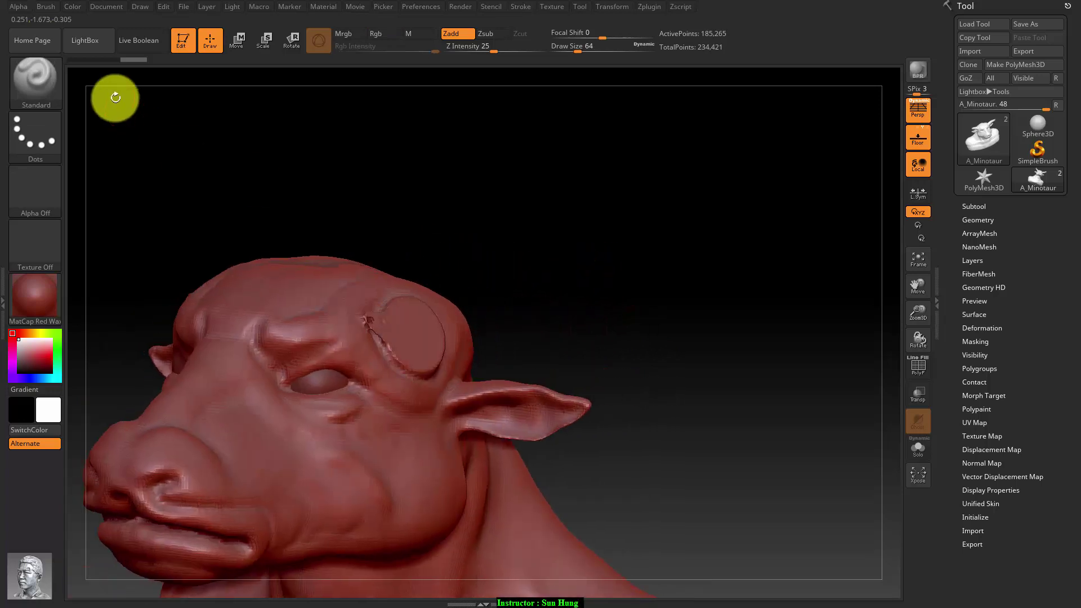
{"action": "left_click_drag", "start_coordinate": [388, 326], "coordinate": [374, 318], "text": "shift"}
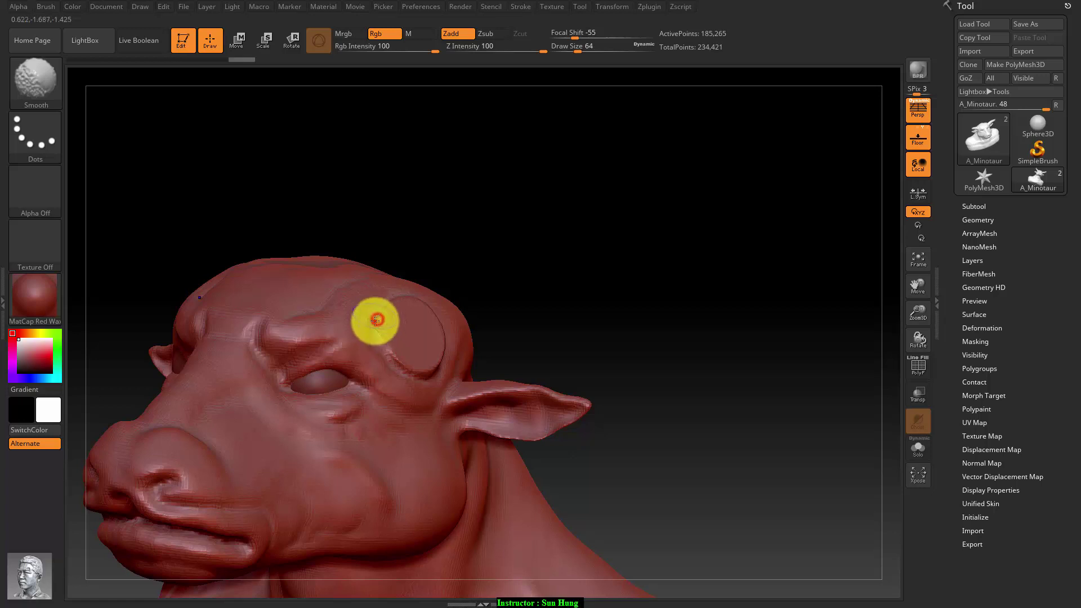
{"action": "left_click", "coordinate": [547, 292]}
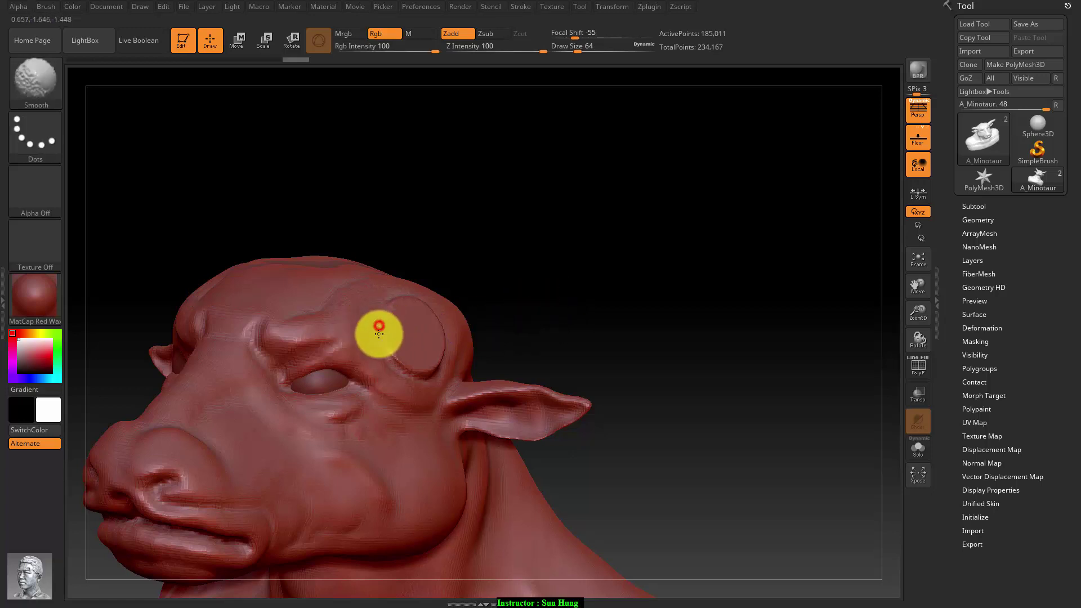
{"action": "left_click_drag", "start_coordinate": [592, 292], "coordinate": [574, 302]}
{"action": "mouse_move", "coordinate": [394, 332]}
{"action": "left_mouse_down", "text": "shift"}
{"action": "mouse_move", "coordinate": [415, 362]}
{"action": "mouse_move", "coordinate": [449, 353]}
{"action": "mouse_move", "coordinate": [434, 304]}
{"action": "mouse_move", "coordinate": [397, 309]}
{"action": "mouse_move", "coordinate": [432, 362]}
{"action": "mouse_move", "coordinate": [432, 321]}
{"action": "left_mouse_up", "text": "shift"}
{"action": "mouse_move", "coordinate": [635, 273]}
{"action": "left_mouse_down"}
{"action": "mouse_move", "coordinate": [676, 290]}
{"action": "mouse_move", "coordinate": [635, 272]}
{"action": "mouse_move", "coordinate": [659, 276]}
{"action": "mouse_move", "coordinate": [648, 285]}
{"action": "left_mouse_up"}
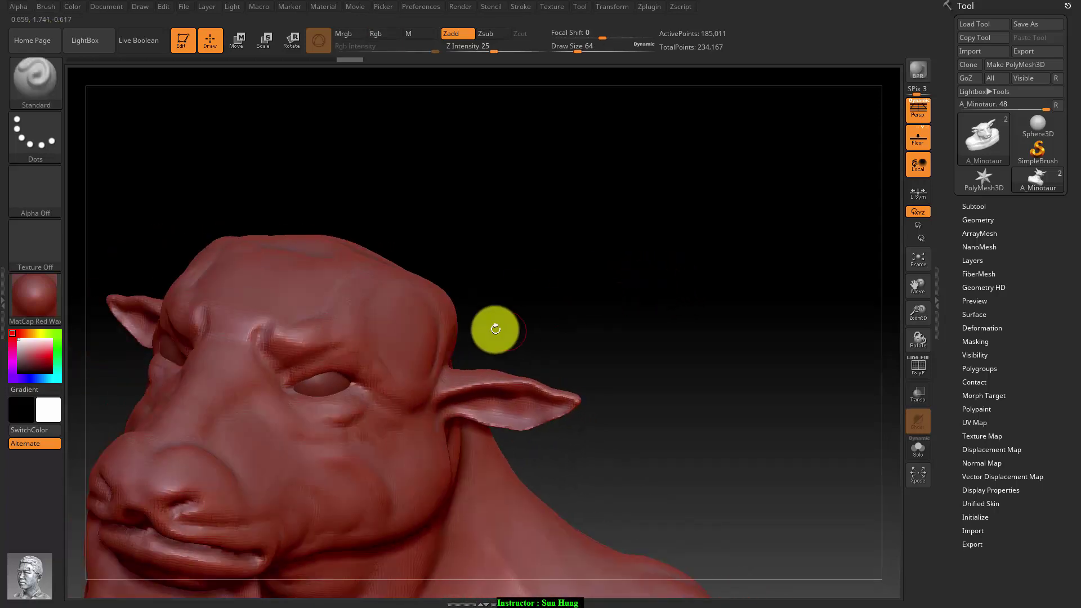
Append a PolyMesh3D star as a new subtool from the Subtool list.
{"action": "left_click", "coordinate": [974, 208]}
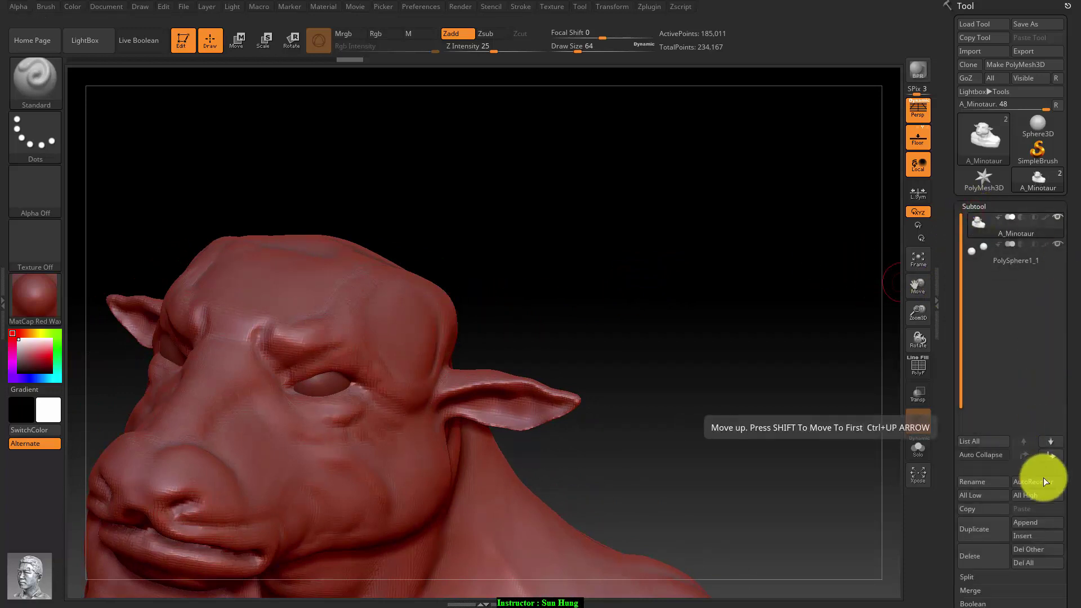
{"action": "left_click", "coordinate": [1038, 526]}
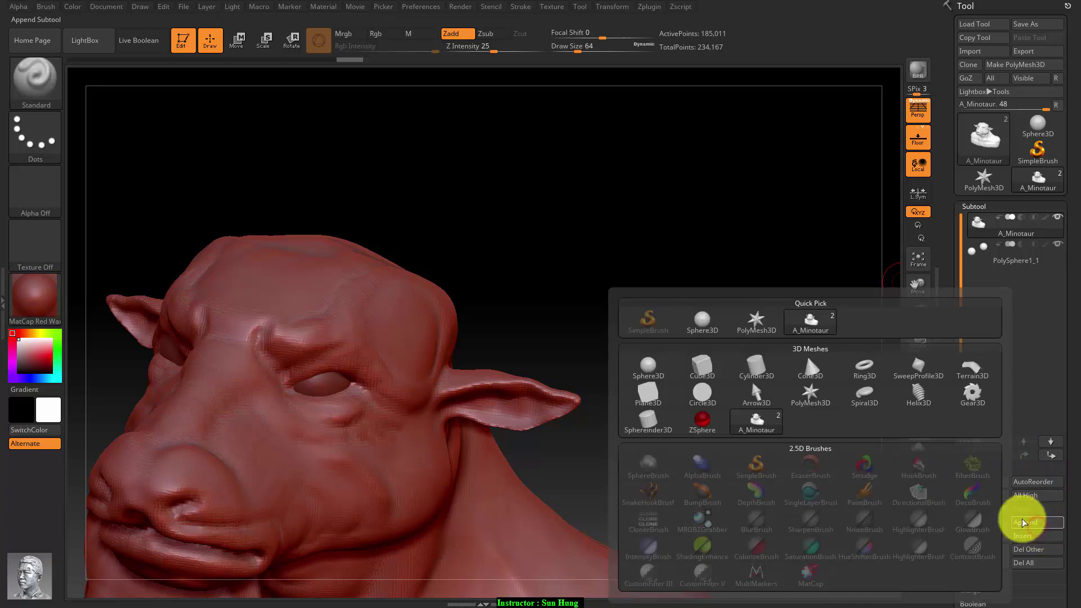
{"action": "left_click", "coordinate": [756, 332]}
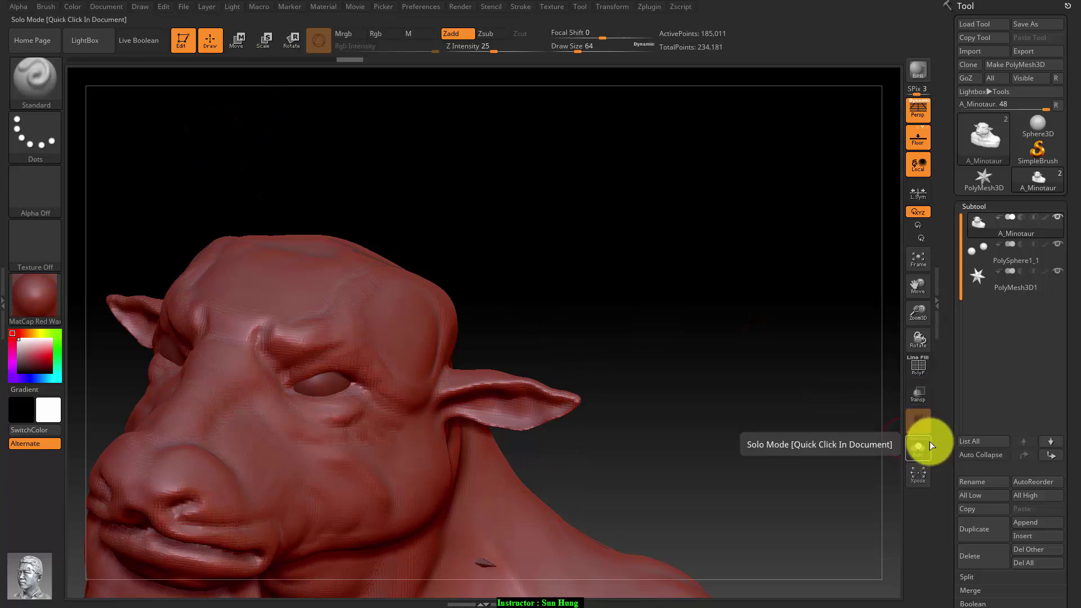
Scale up the PolyMesh3D1 star and move it onto the brow, checking profile and front.
{"action": "left_click", "coordinate": [980, 286]}
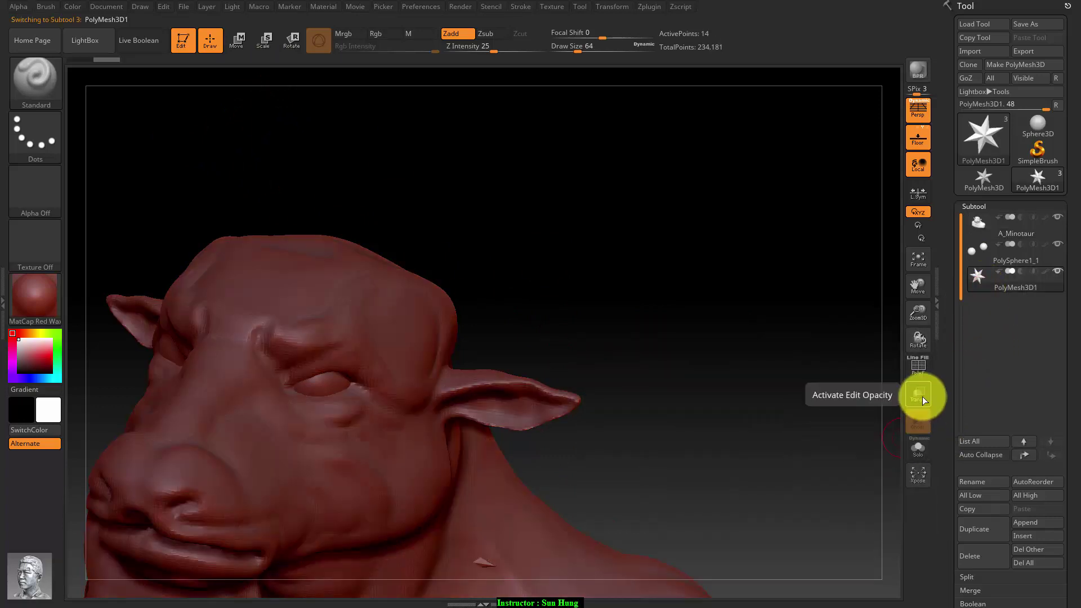
{"action": "left_click", "coordinate": [922, 398]}
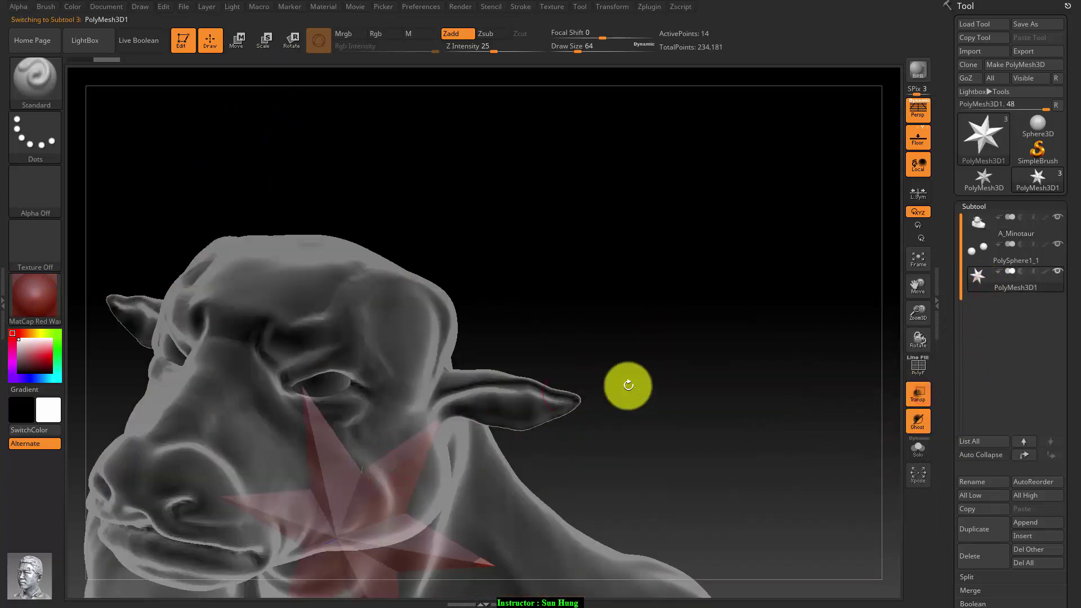
{"action": "mouse_move", "coordinate": [738, 346]}
{"action": "left_mouse_down"}
{"action": "mouse_move", "coordinate": [753, 295]}
{"action": "mouse_move", "coordinate": [736, 357]}
{"action": "left_mouse_up"}
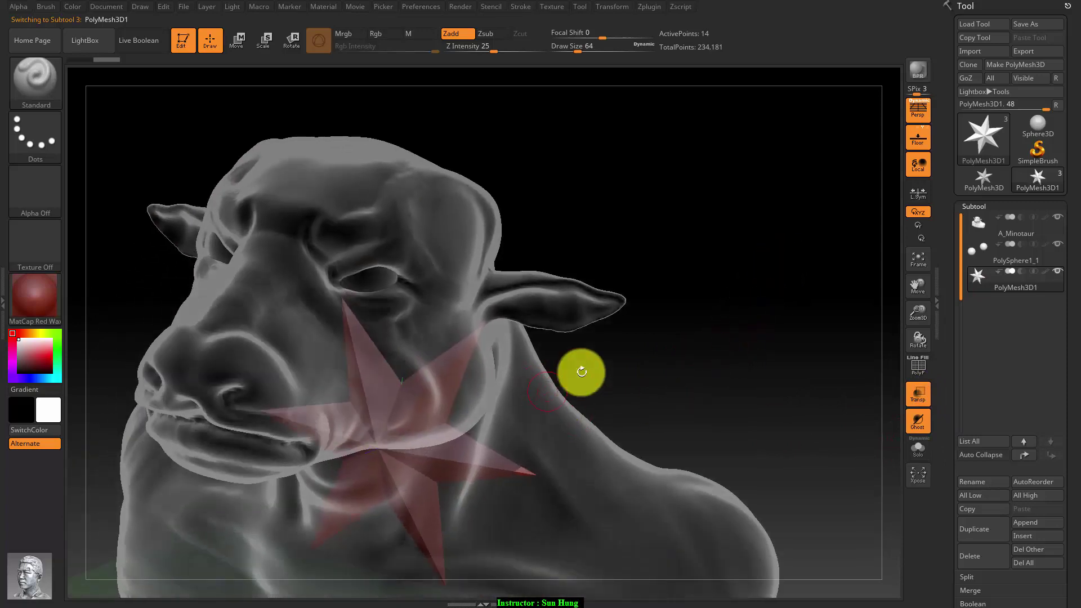
{"action": "left_click", "coordinate": [236, 47]}
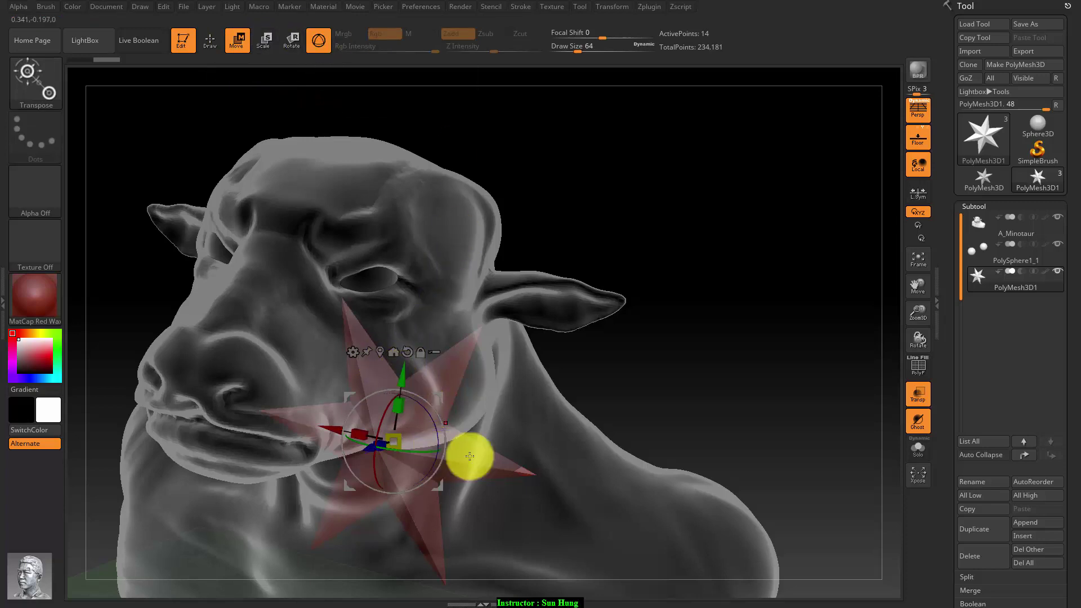
{"action": "left_click_drag", "start_coordinate": [337, 426], "coordinate": [394, 425]}
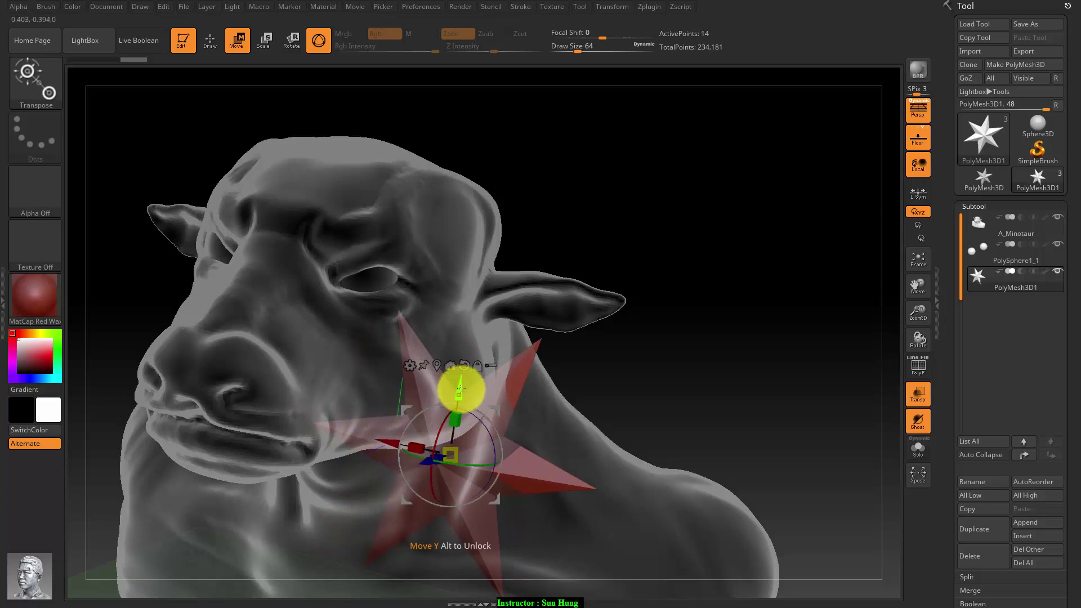
{"action": "left_click_drag", "start_coordinate": [461, 389], "coordinate": [500, 163]}
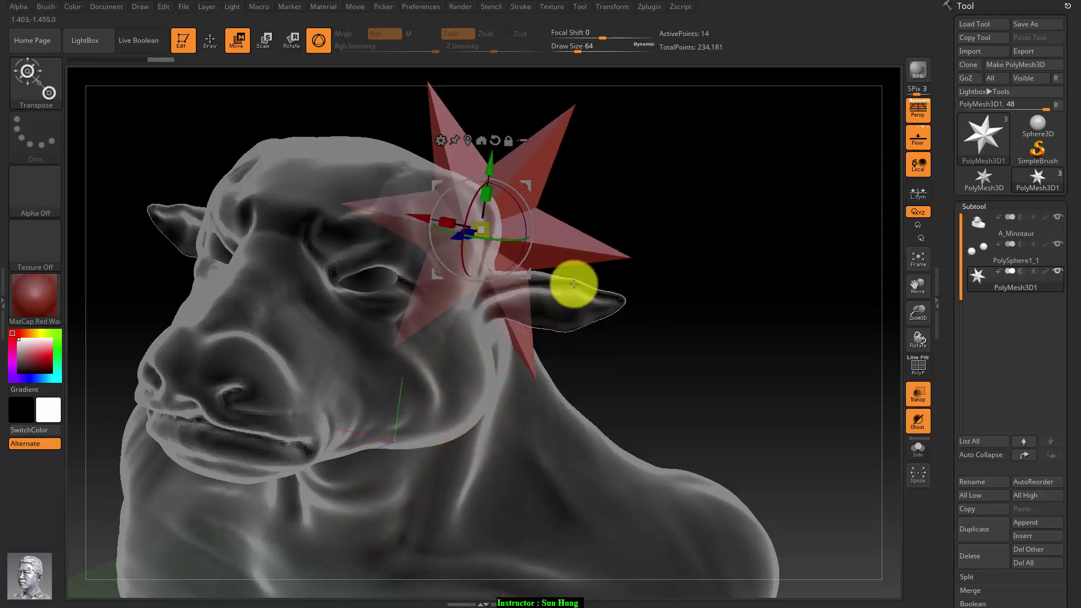
{"action": "left_click_drag", "start_coordinate": [707, 356], "coordinate": [673, 355]}
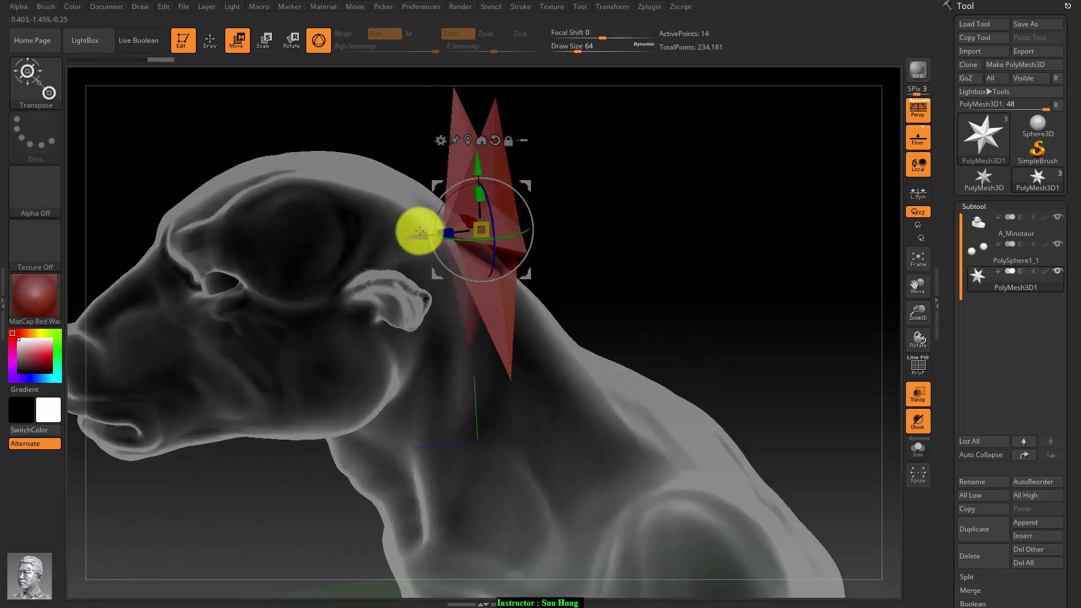
{"action": "mouse_move", "coordinate": [420, 232]}
{"action": "left_mouse_down"}
{"action": "mouse_move", "coordinate": [265, 236]}
{"action": "mouse_move", "coordinate": [651, 234]}
{"action": "mouse_move", "coordinate": [632, 237]}
{"action": "mouse_move", "coordinate": [701, 322]}
{"action": "mouse_move", "coordinate": [763, 324]}
{"action": "left_mouse_up"}
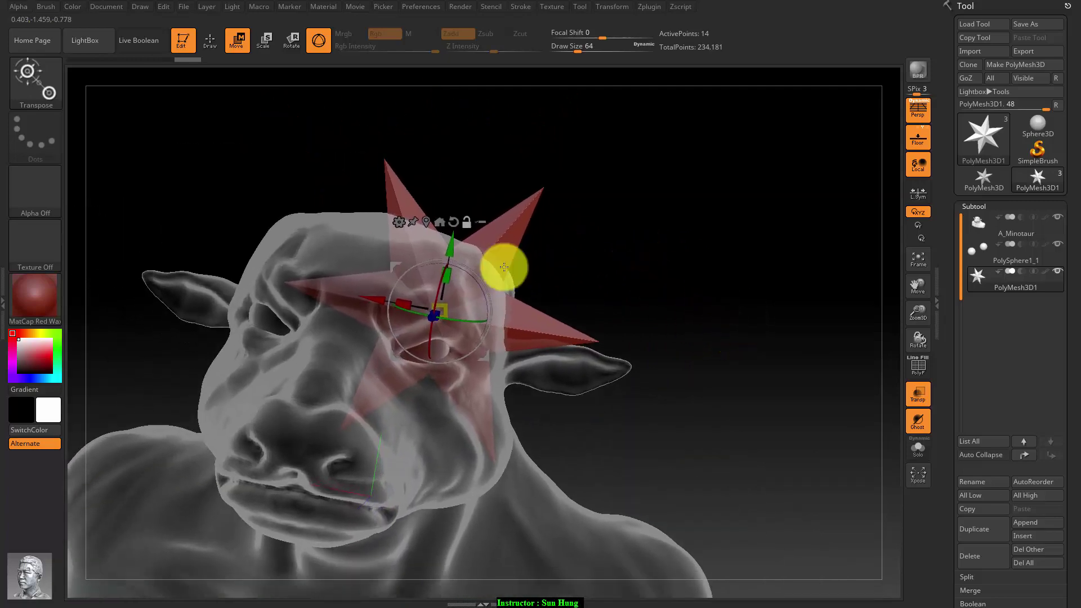
Turn the star into a Ring 3D primitive and toggle Solo to inspect it.
{"action": "left_click", "coordinate": [396, 222]}
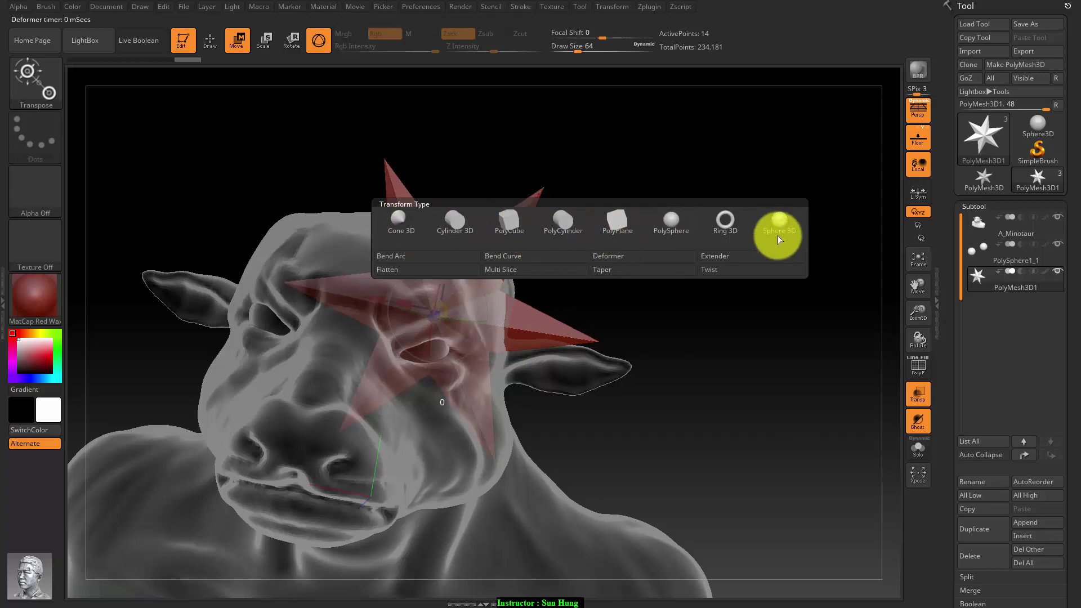
{"action": "left_click", "coordinate": [721, 228]}
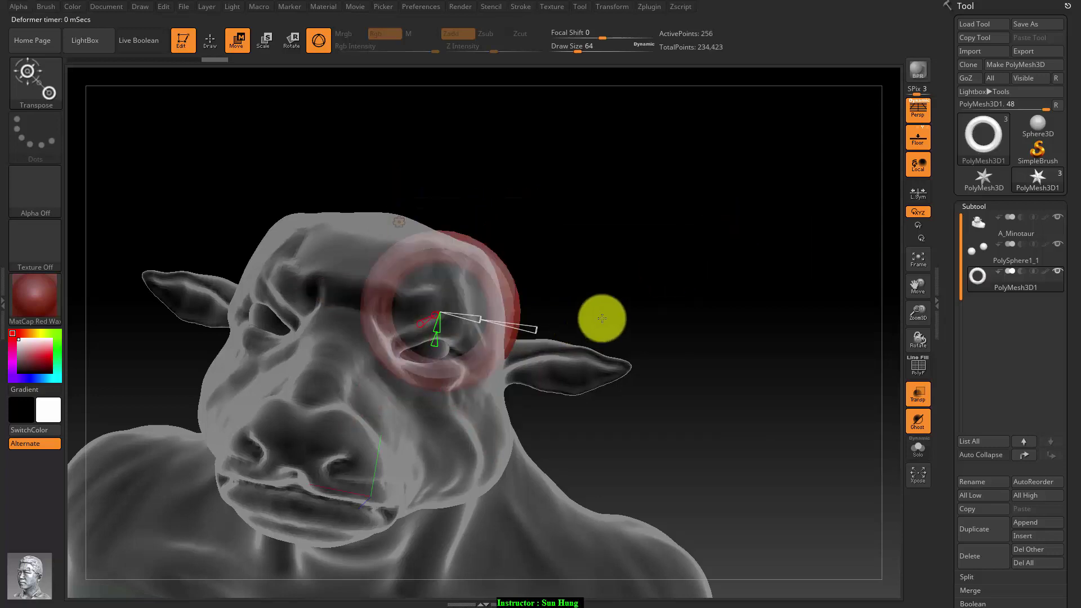
{"action": "left_click", "coordinate": [919, 450]}
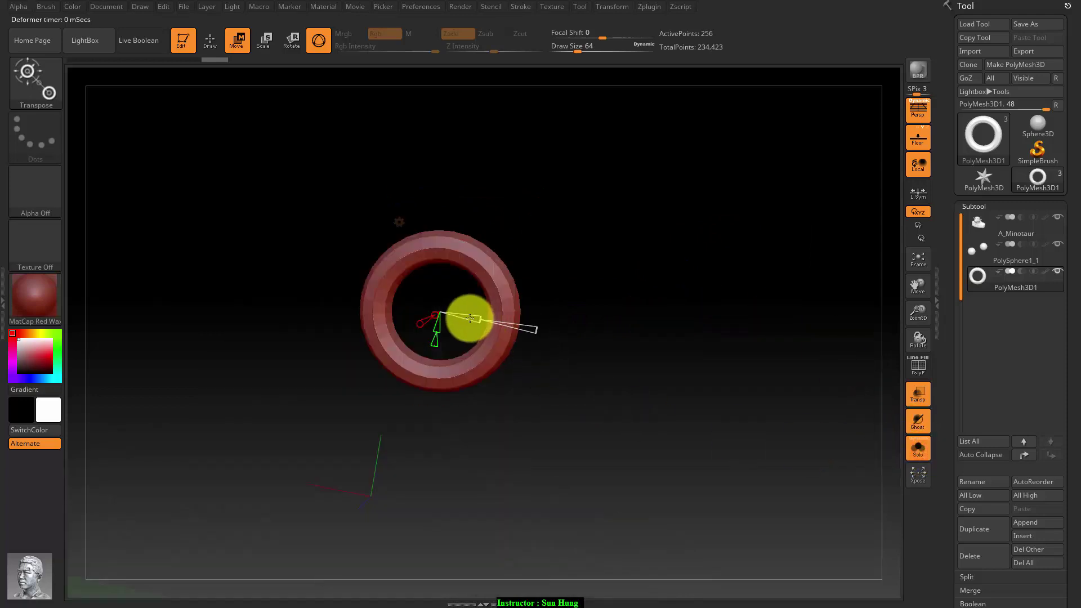
{"action": "left_click", "coordinate": [921, 456]}
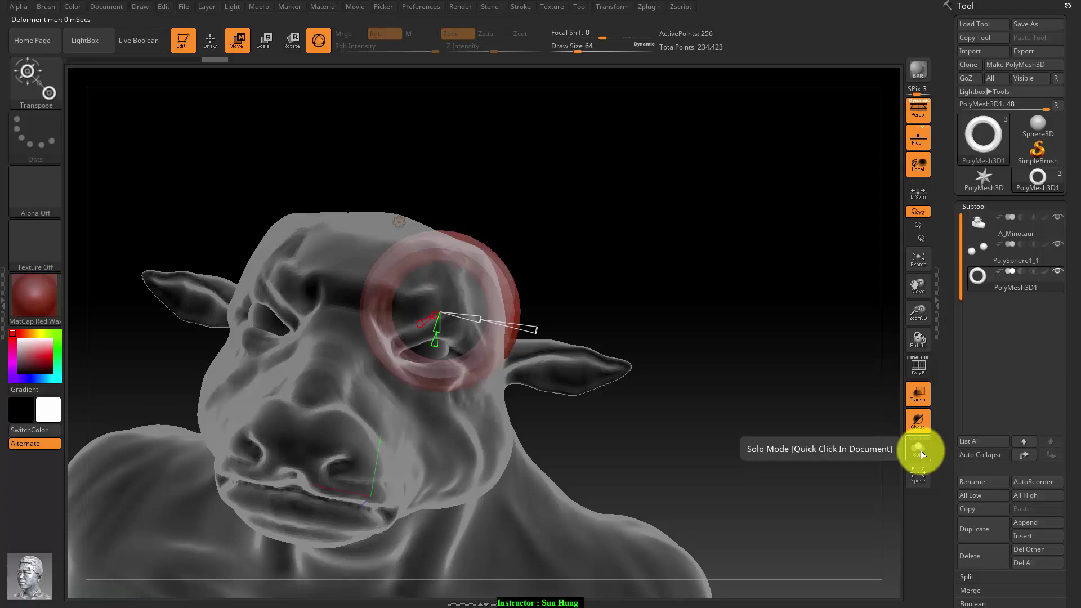
With Solo on, thicken the ring by shrinking its hole and bulging its face.
{"action": "left_click", "coordinate": [921, 451]}
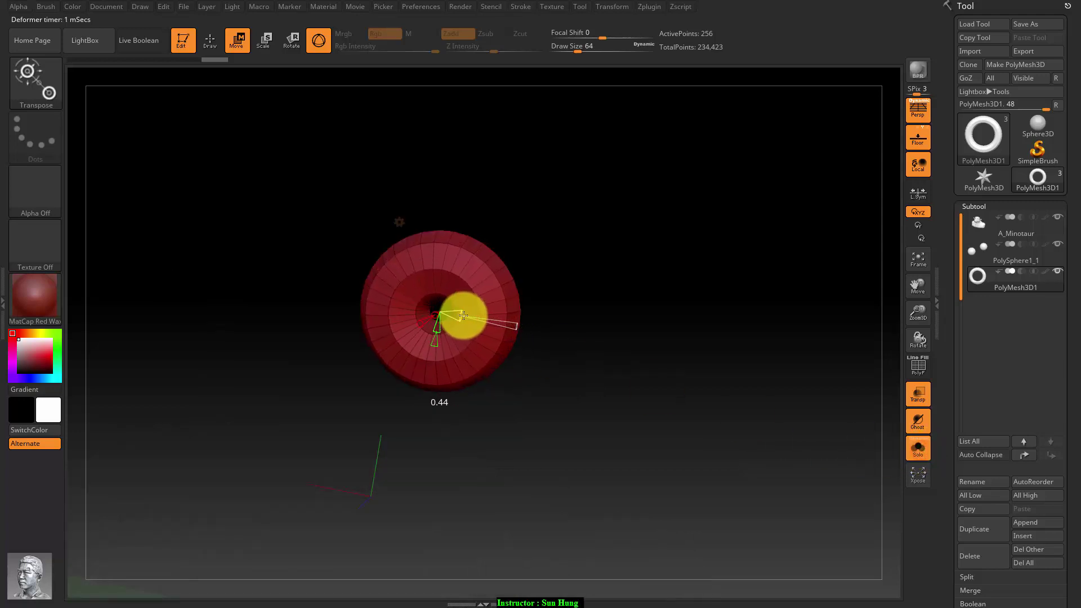
{"action": "left_click_drag", "start_coordinate": [478, 322], "coordinate": [529, 328]}
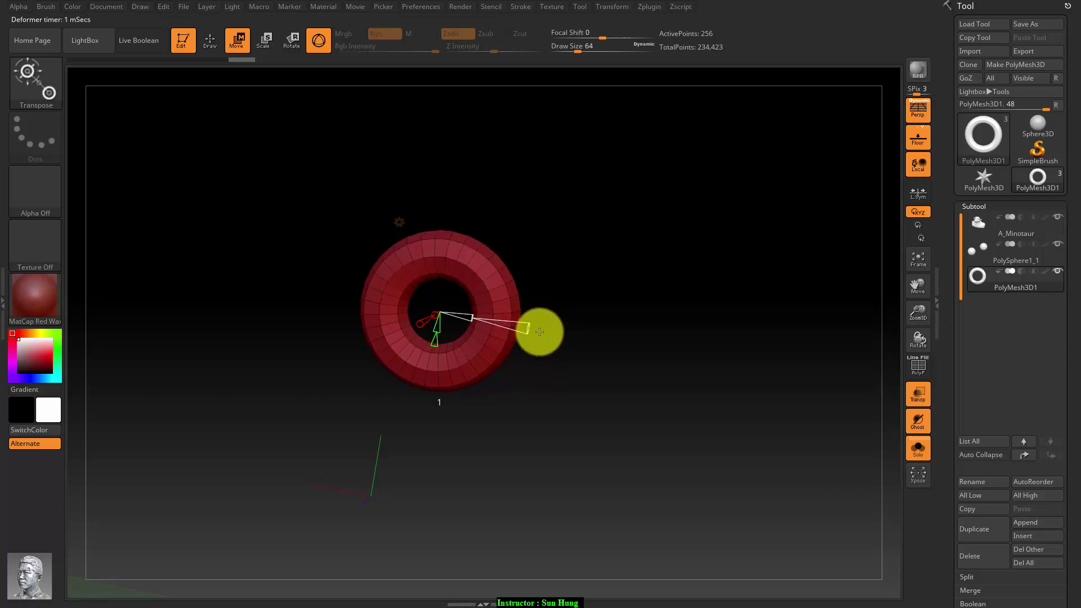
{"action": "left_click_drag", "start_coordinate": [435, 343], "coordinate": [451, 312]}
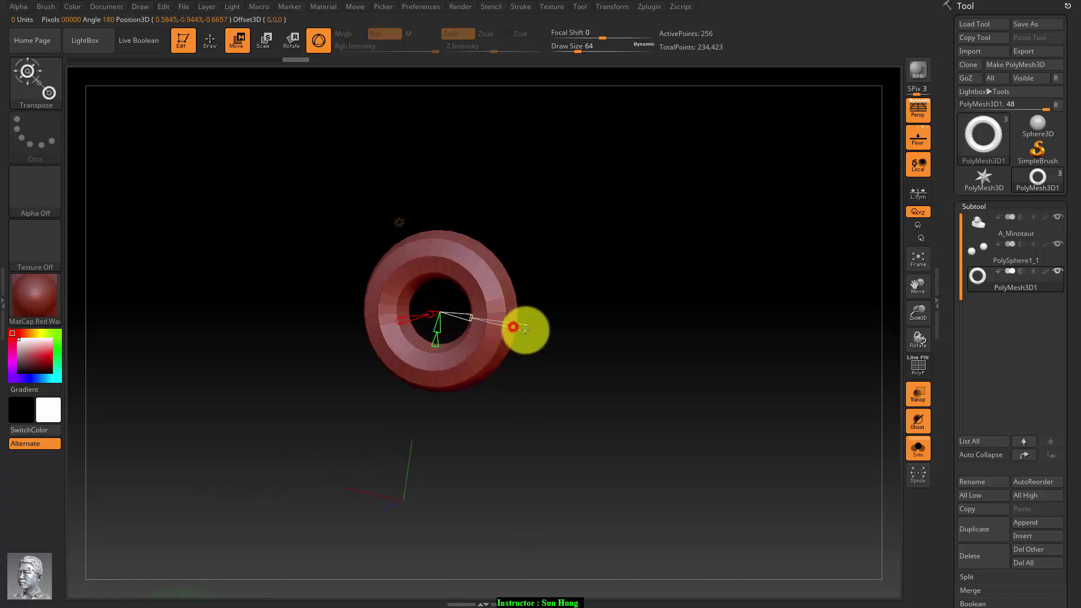
{"action": "mouse_move", "coordinate": [470, 319]}
{"action": "left_mouse_down"}
{"action": "mouse_move", "coordinate": [473, 309]}
{"action": "mouse_move", "coordinate": [459, 309]}
{"action": "mouse_move", "coordinate": [510, 325]}
{"action": "left_mouse_up"}
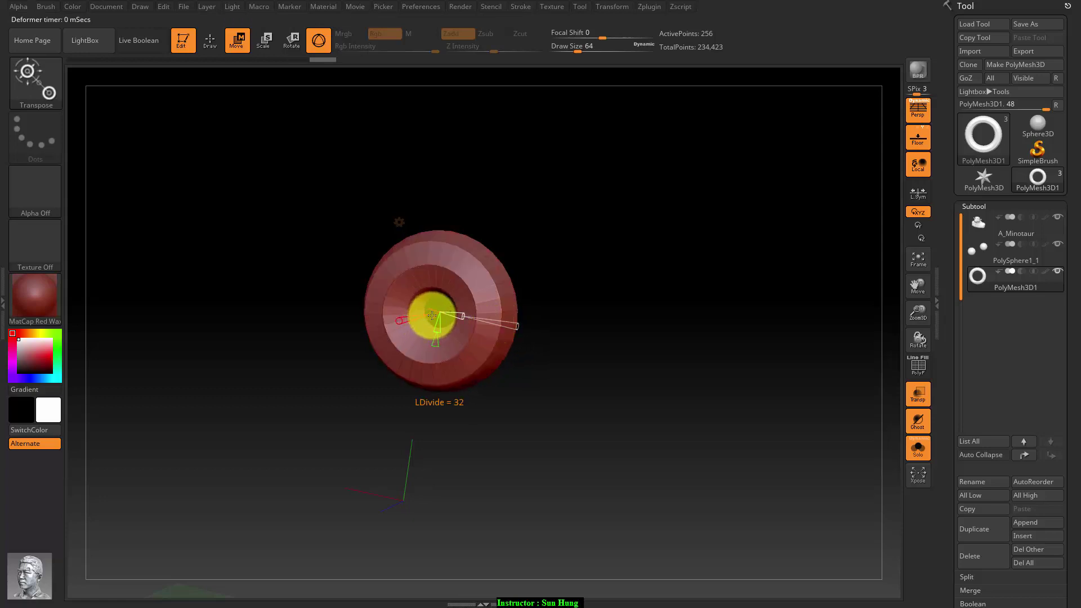
{"action": "type", "text": "747"}
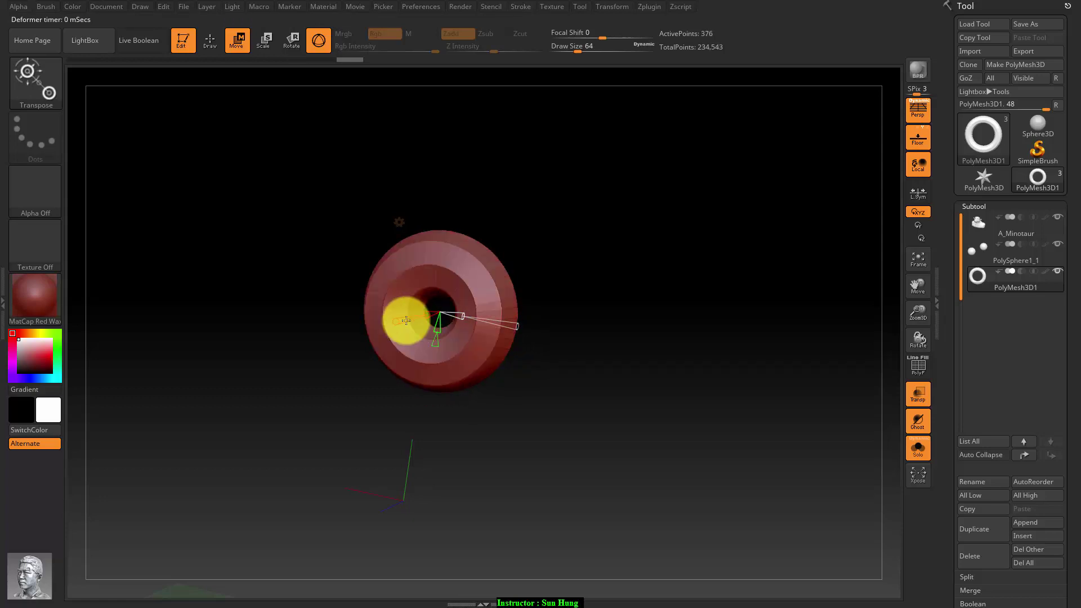
{"action": "type", "text": "0.45"}
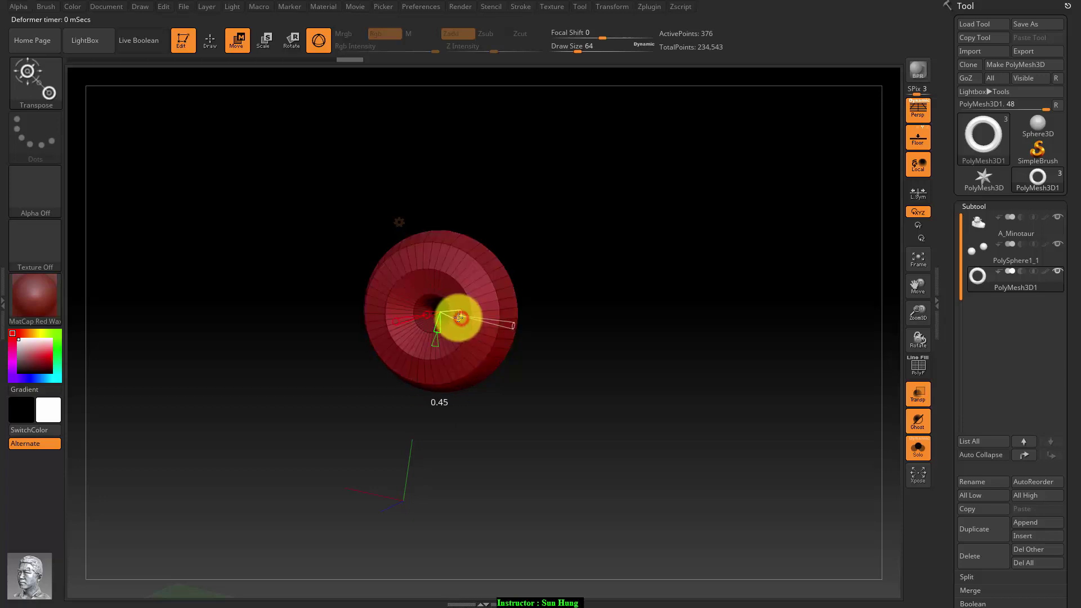
Set the ring's twist to 5 and reduce its coverage into a curved horn arc.
{"action": "left_click_drag", "start_coordinate": [517, 322], "coordinate": [463, 317]}
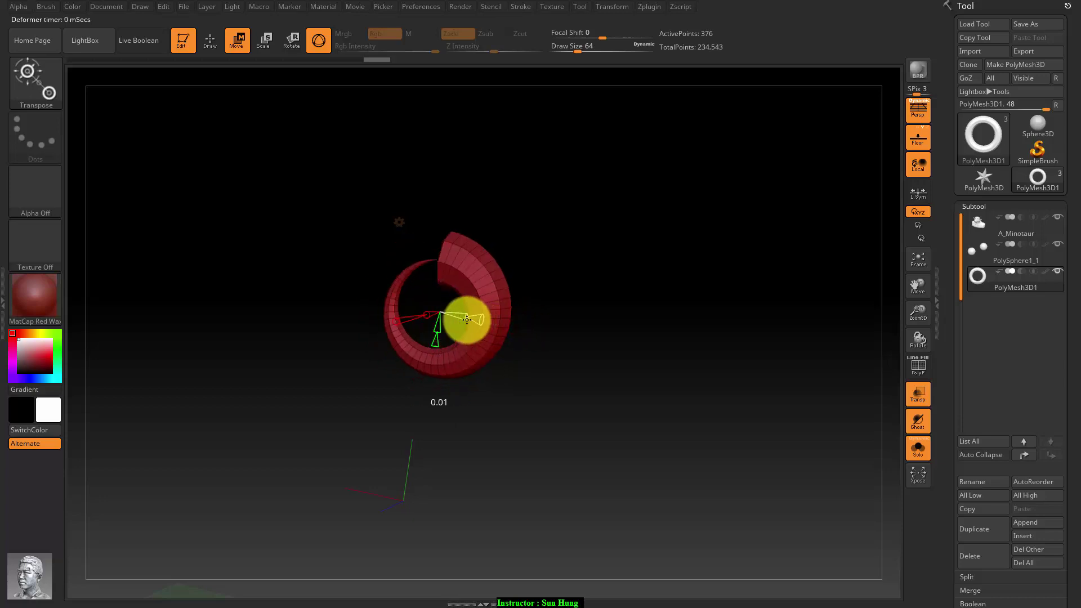
{"action": "left_click", "coordinate": [434, 342]}
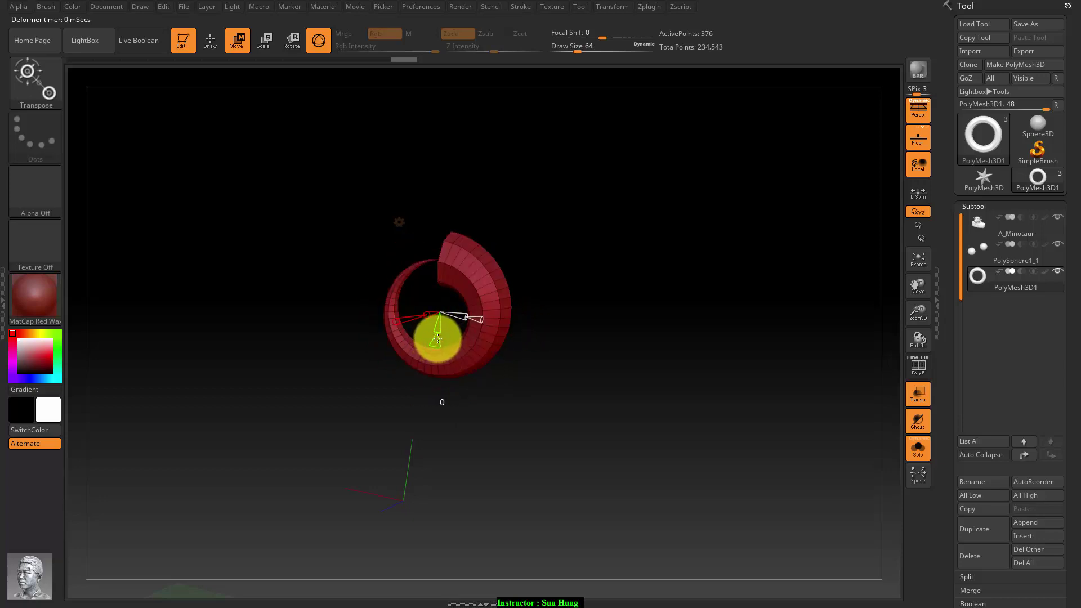
{"action": "type", "text": "5"}
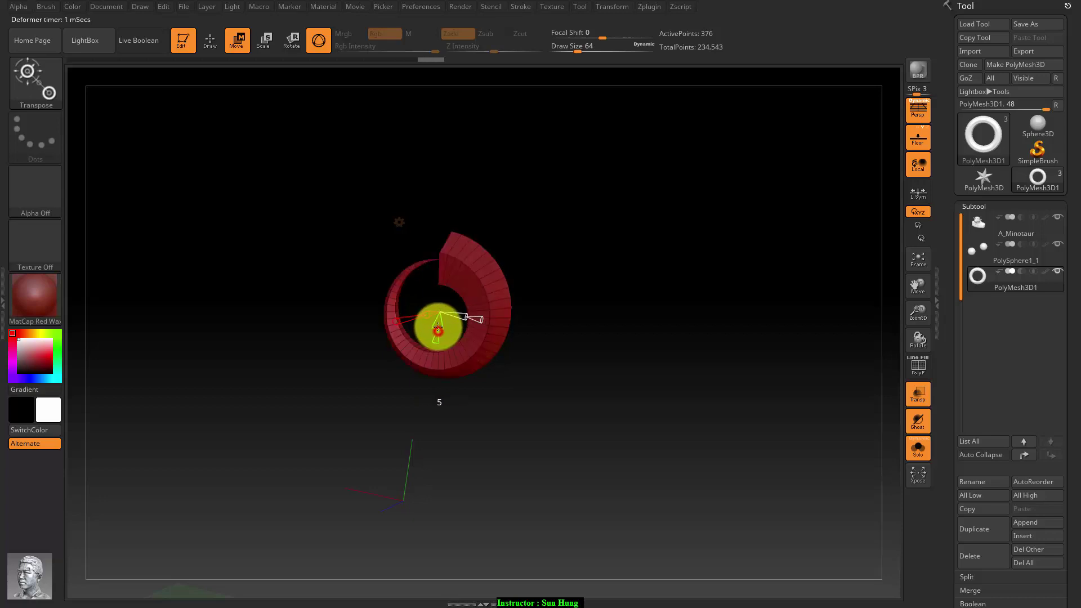
{"action": "key", "text": "Return"}
{"action": "left_click", "coordinate": [437, 339]}
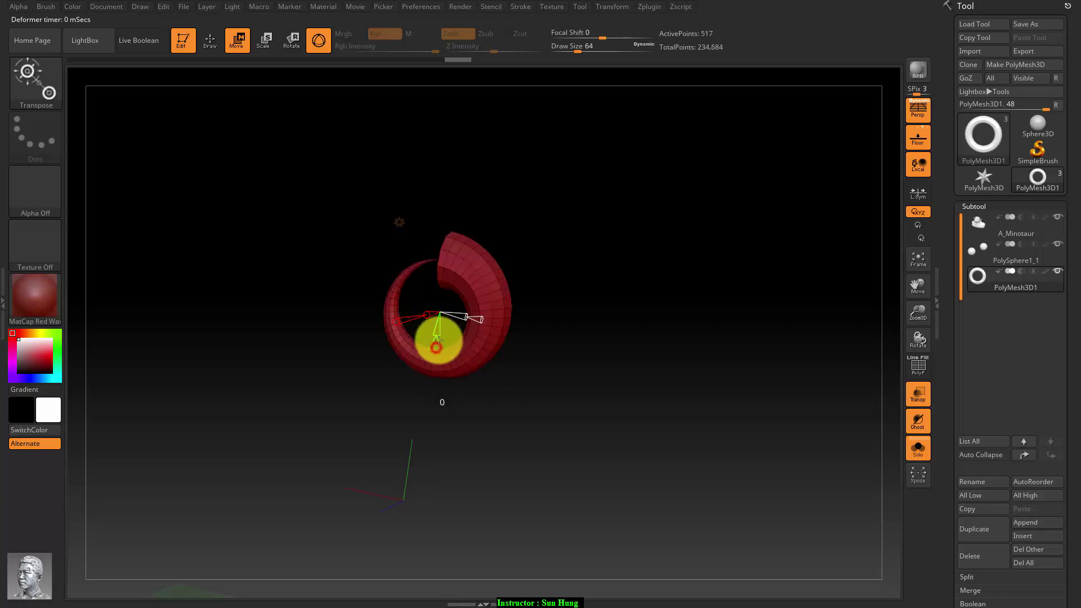
{"action": "left_click_drag", "start_coordinate": [431, 396], "coordinate": [430, 395]}
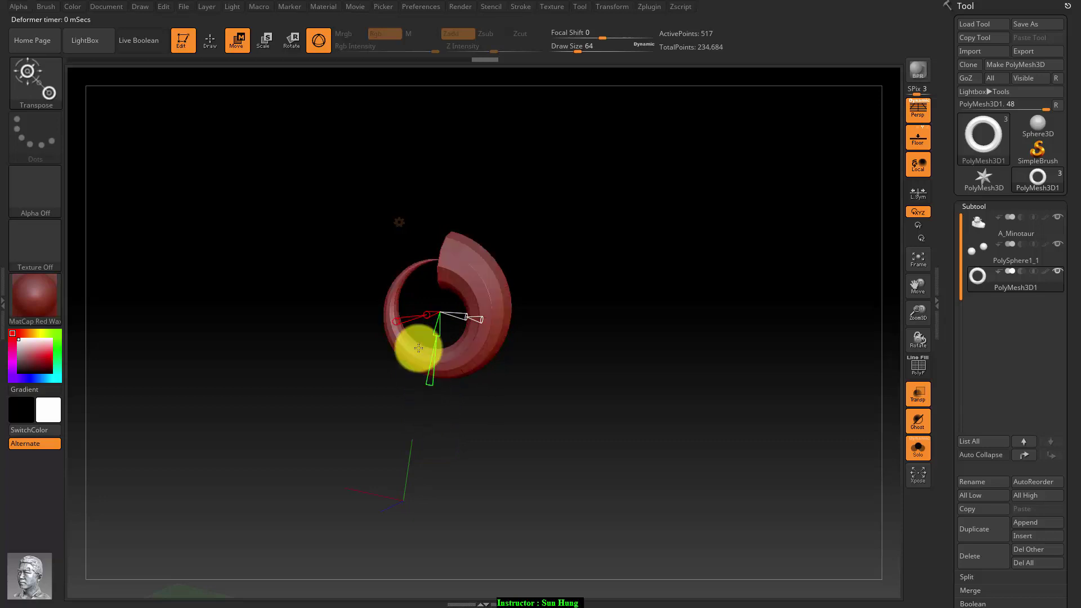
{"action": "left_click_drag", "start_coordinate": [395, 319], "coordinate": [400, 320]}
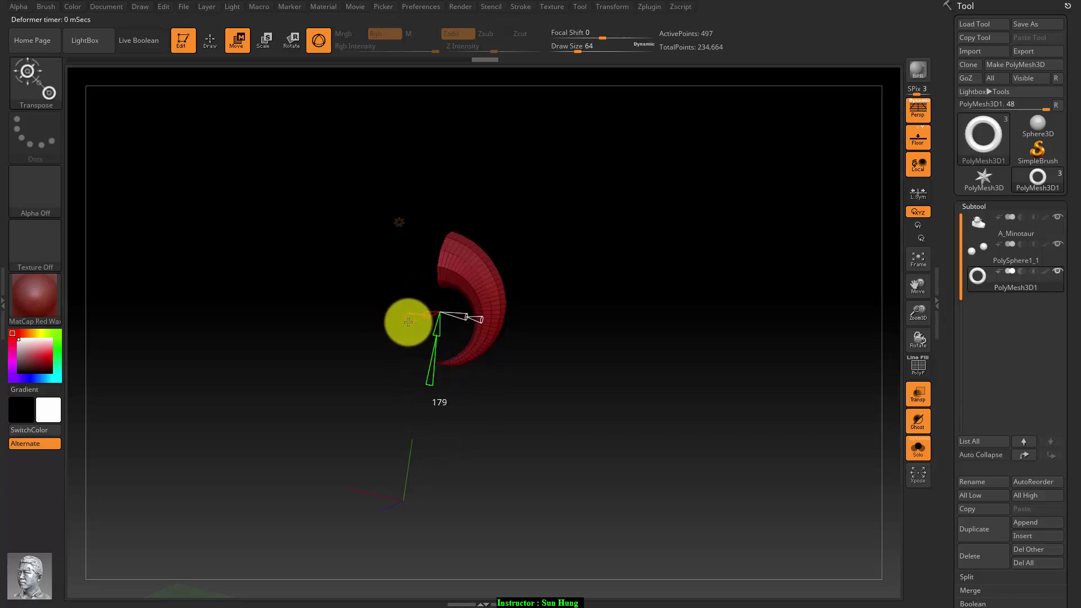
{"action": "left_click_drag", "start_coordinate": [410, 325], "coordinate": [425, 325]}
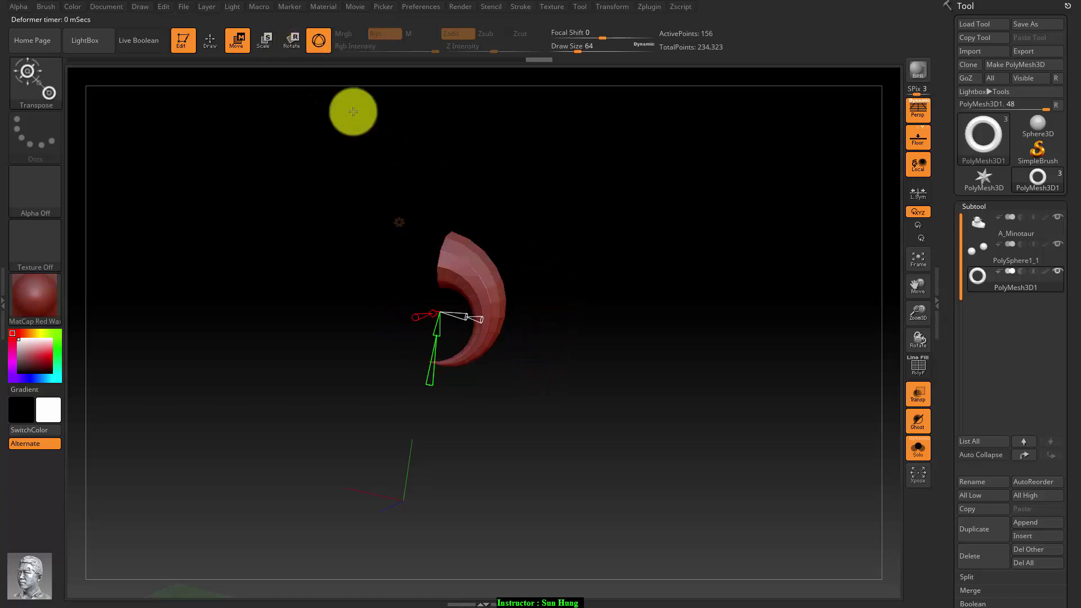
{"action": "left_click", "coordinate": [403, 225]}
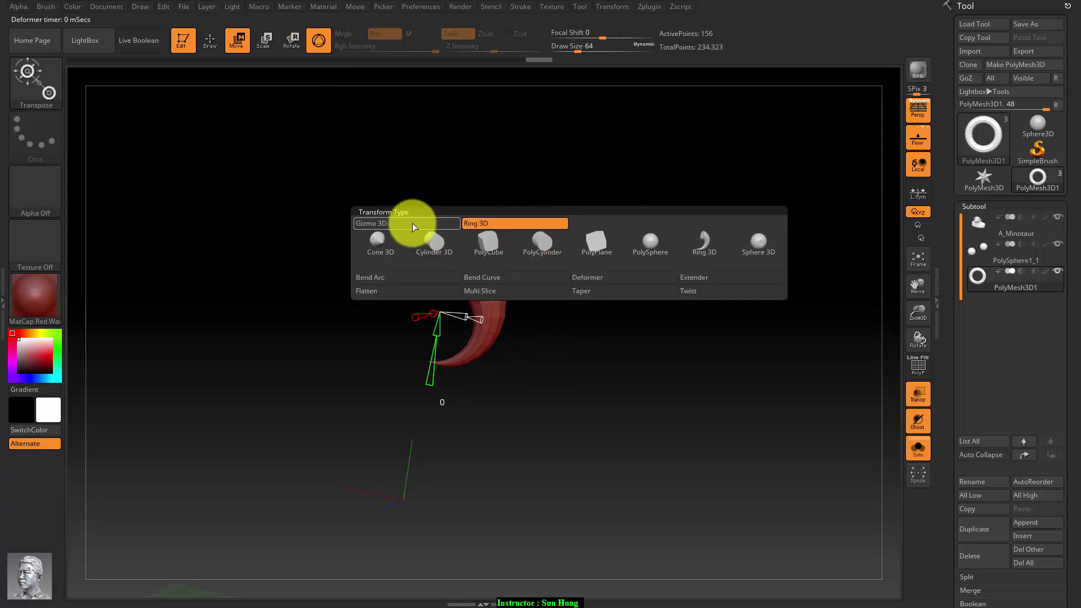
Scale the horn up with Gizmo 3D and thin it using the Ring 3D handles.
{"action": "left_click", "coordinate": [418, 221]}
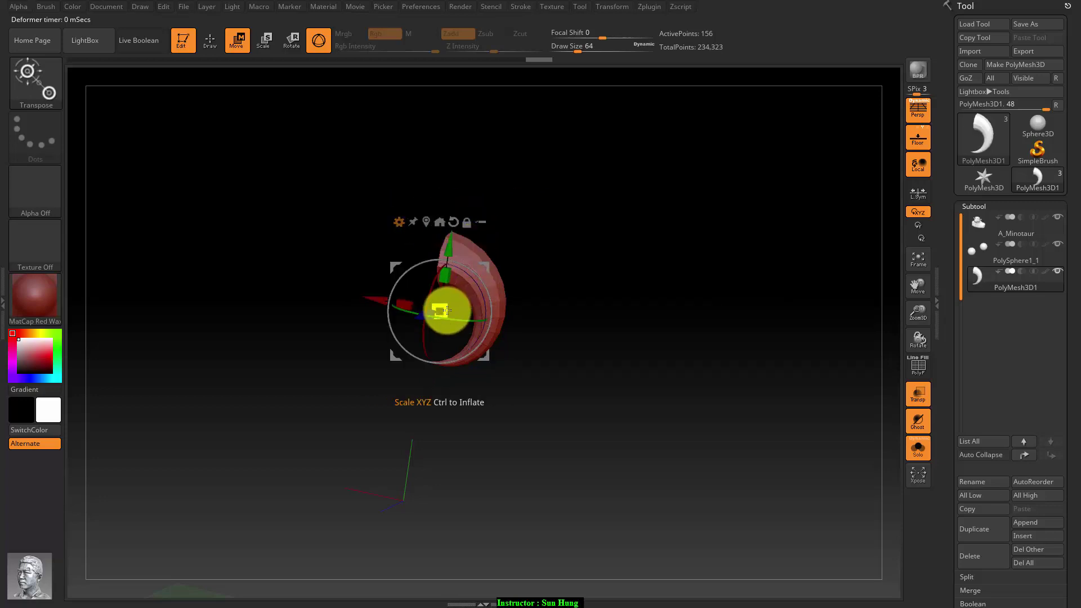
{"action": "mouse_move", "coordinate": [443, 311]}
{"action": "left_mouse_down"}
{"action": "mouse_move", "coordinate": [480, 262]}
{"action": "mouse_move", "coordinate": [466, 313]}
{"action": "left_mouse_up"}
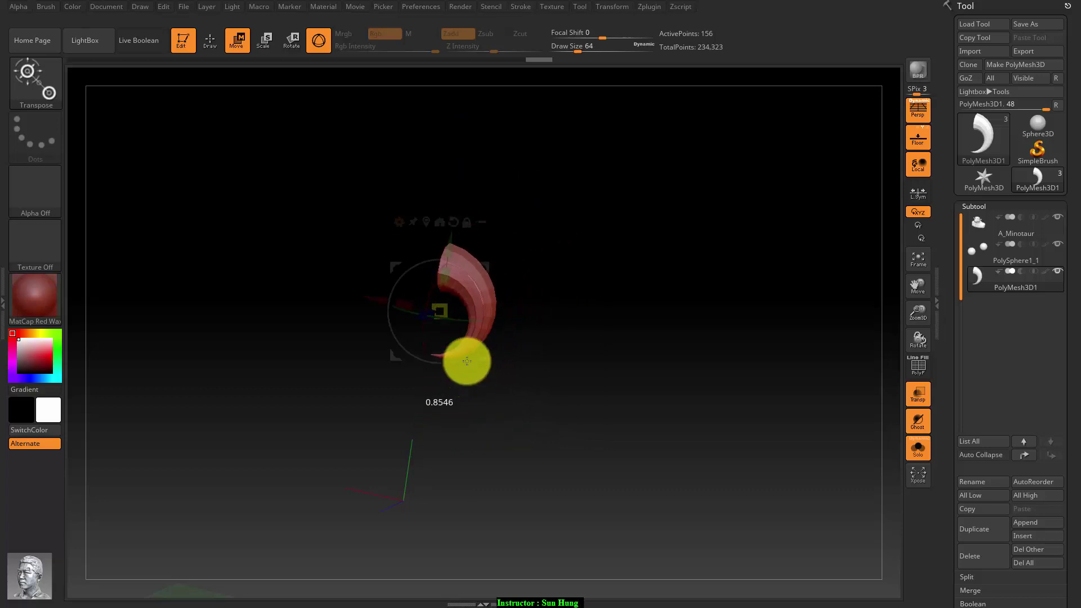
{"action": "left_click", "coordinate": [399, 222]}
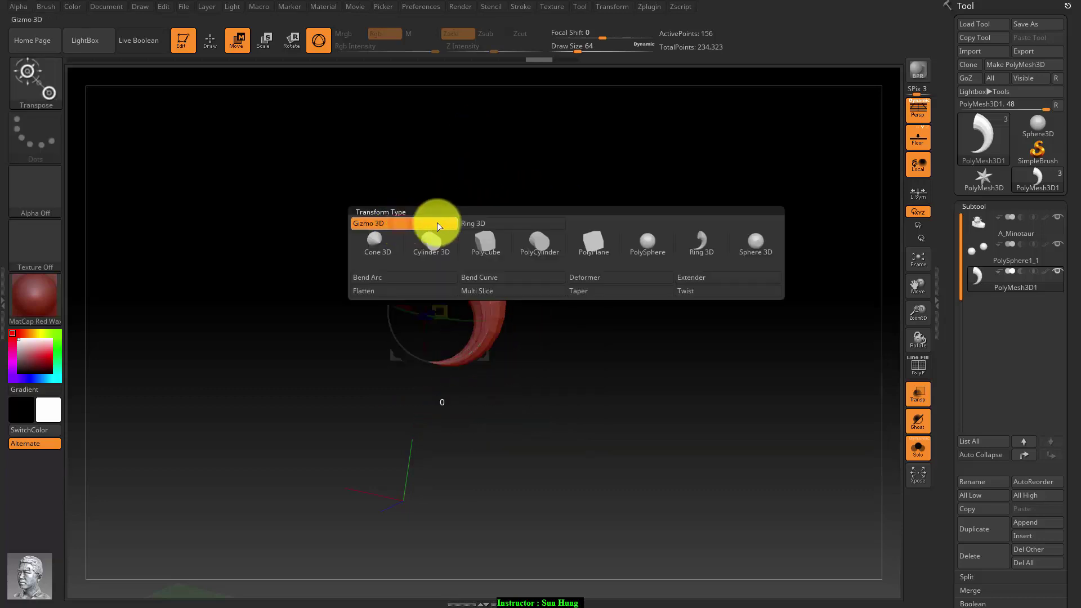
{"action": "left_click", "coordinate": [697, 248]}
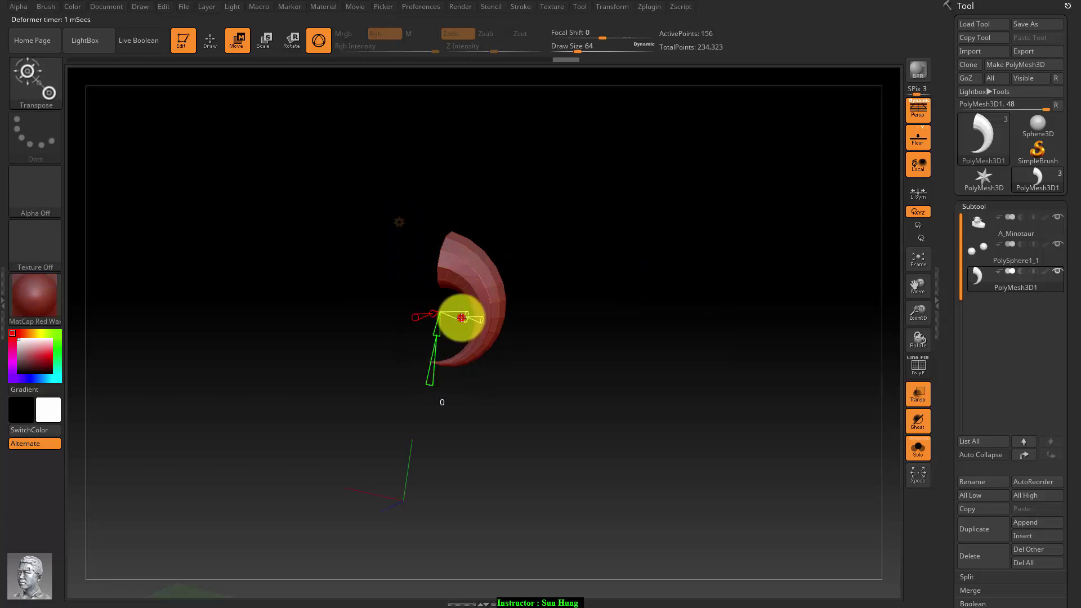
{"action": "left_click_drag", "start_coordinate": [461, 318], "coordinate": [475, 320]}
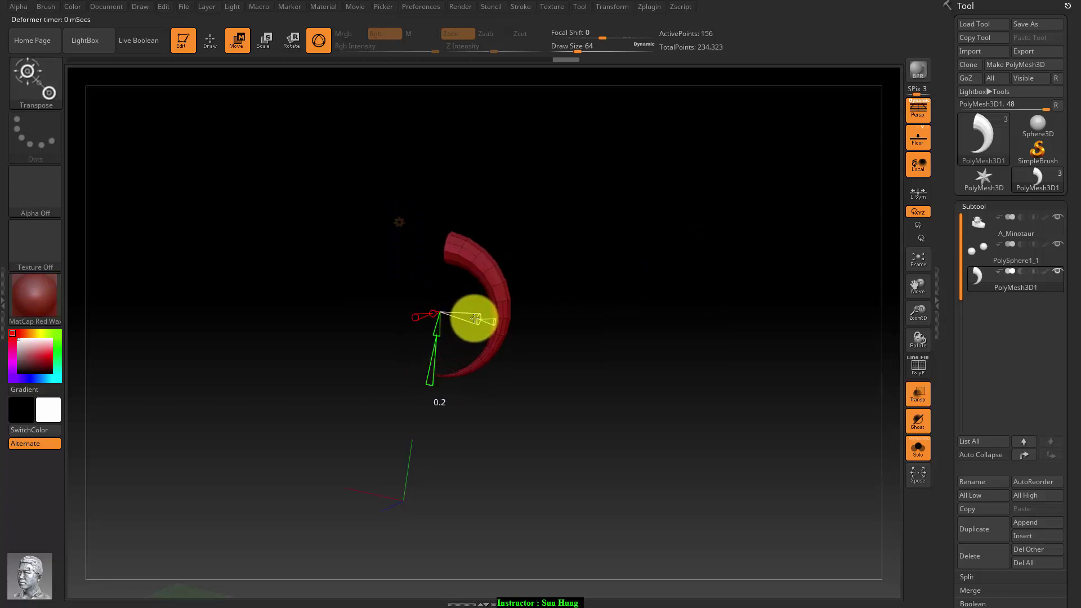
{"action": "mouse_move", "coordinate": [475, 319]}
{"action": "left_mouse_down"}
{"action": "mouse_move", "coordinate": [415, 319]}
{"action": "mouse_move", "coordinate": [476, 319]}
{"action": "left_mouse_up"}
Greatly enlarge the horn with Gizmo 3D, comparing its size against the head.
{"action": "left_click", "coordinate": [403, 223]}
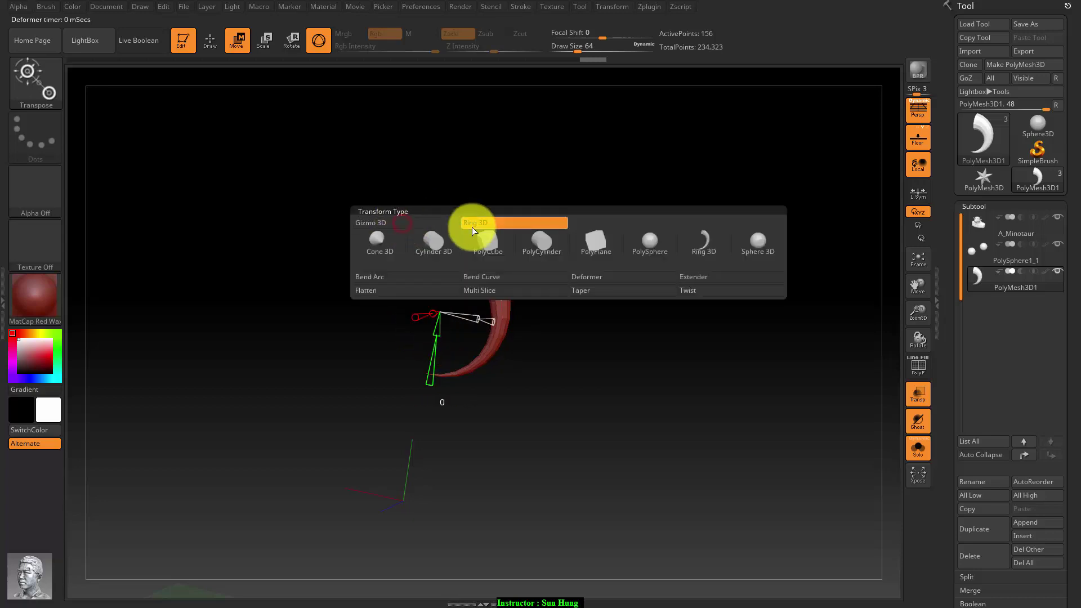
{"action": "left_click", "coordinate": [371, 223]}
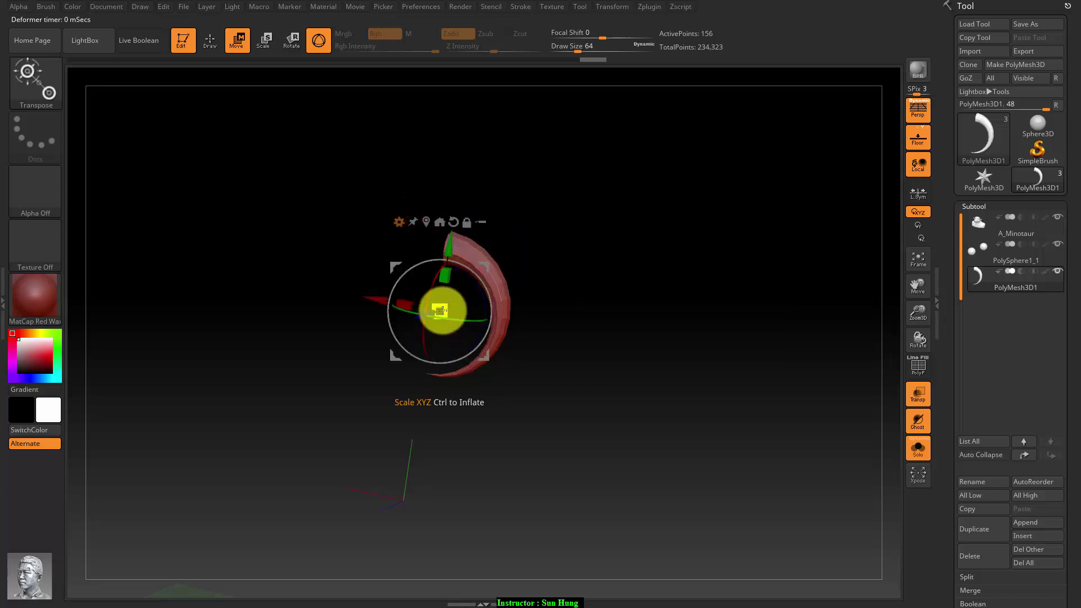
{"action": "left_click_drag", "start_coordinate": [441, 312], "coordinate": [496, 231]}
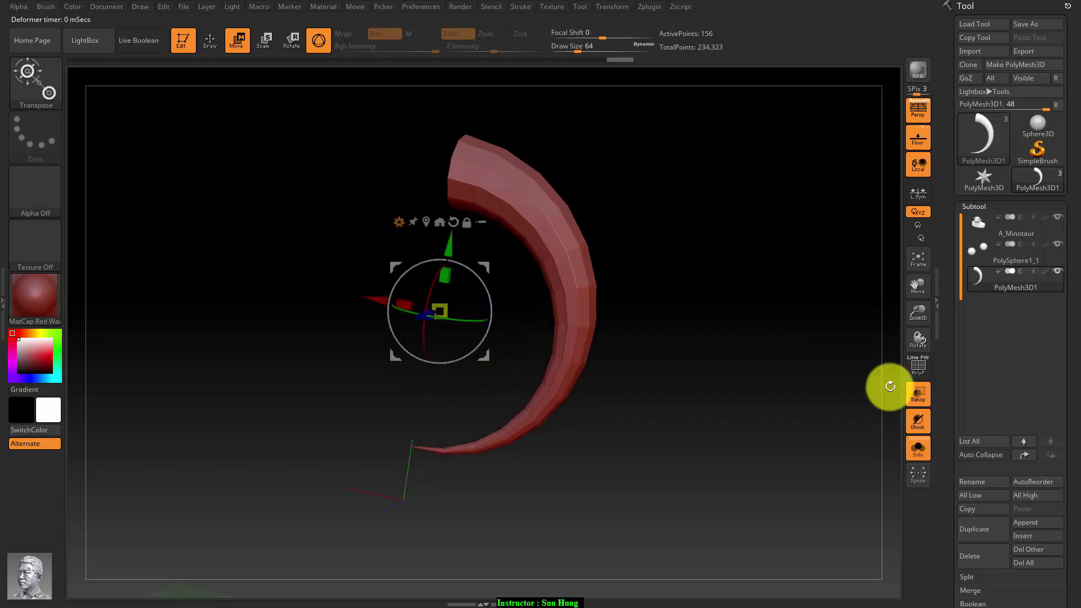
{"action": "left_click", "coordinate": [918, 453]}
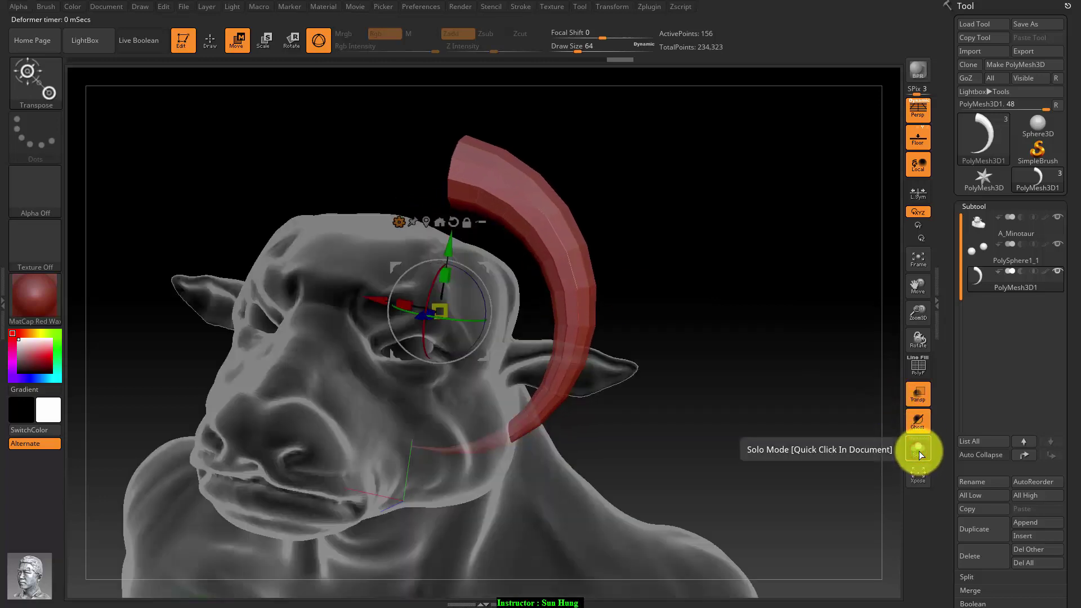
{"action": "left_click", "coordinate": [918, 451]}
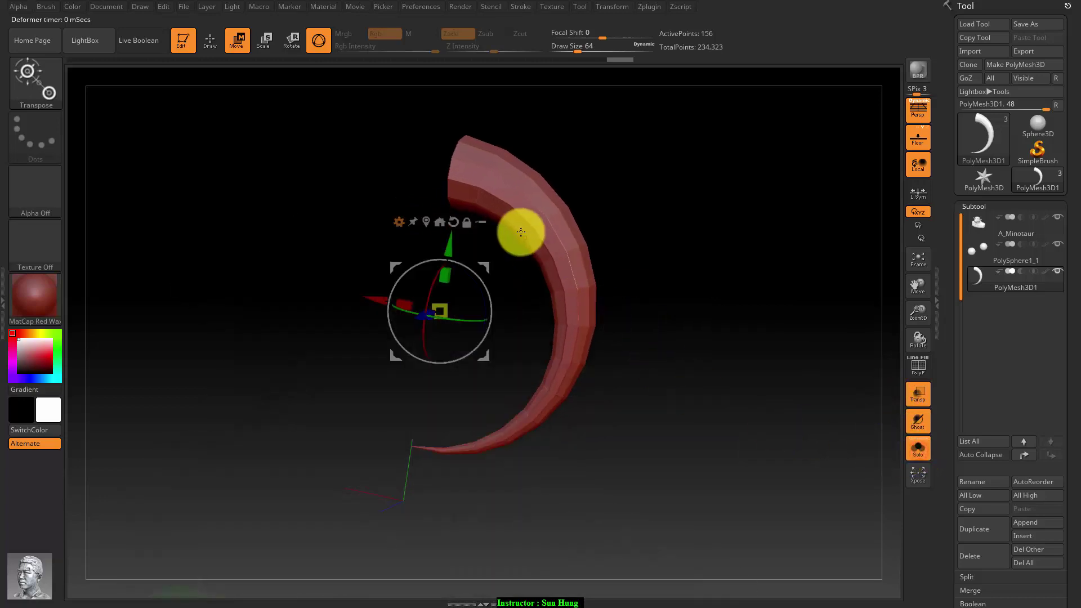
Bend the horn into a new curve with a bend deformer, then reopen the deformer list with Y.
{"action": "left_click", "coordinate": [401, 225]}
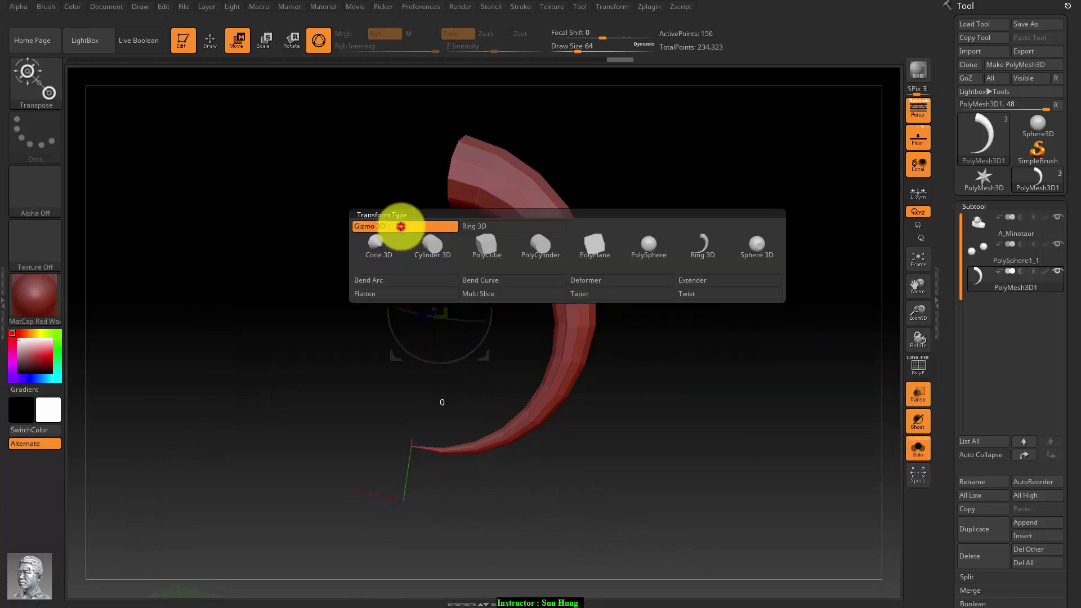
{"action": "left_click", "coordinate": [536, 245]}
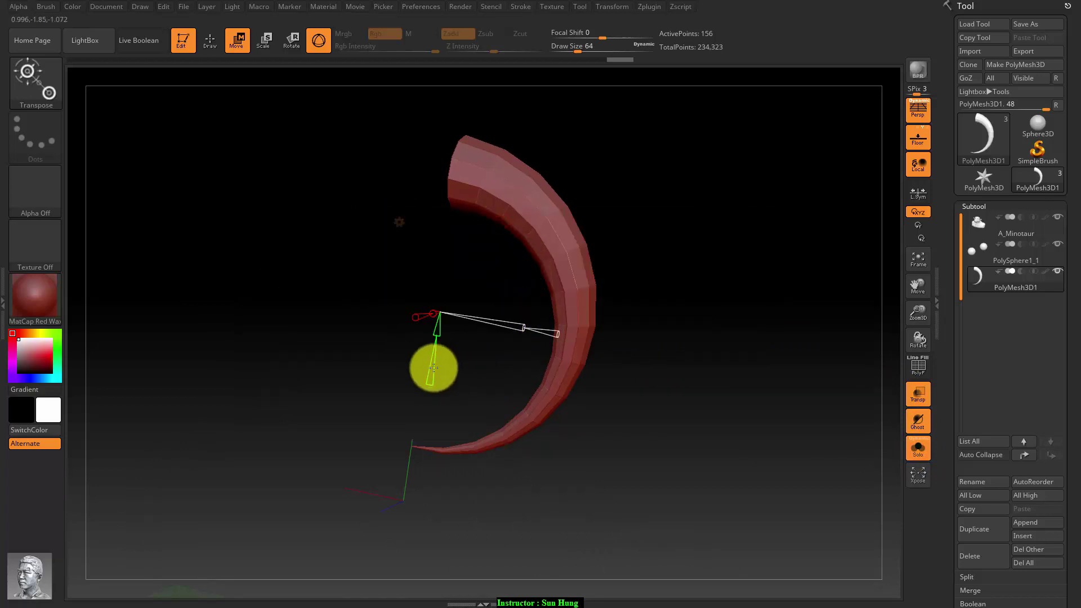
{"action": "left_click_drag", "start_coordinate": [435, 370], "coordinate": [415, 317]}
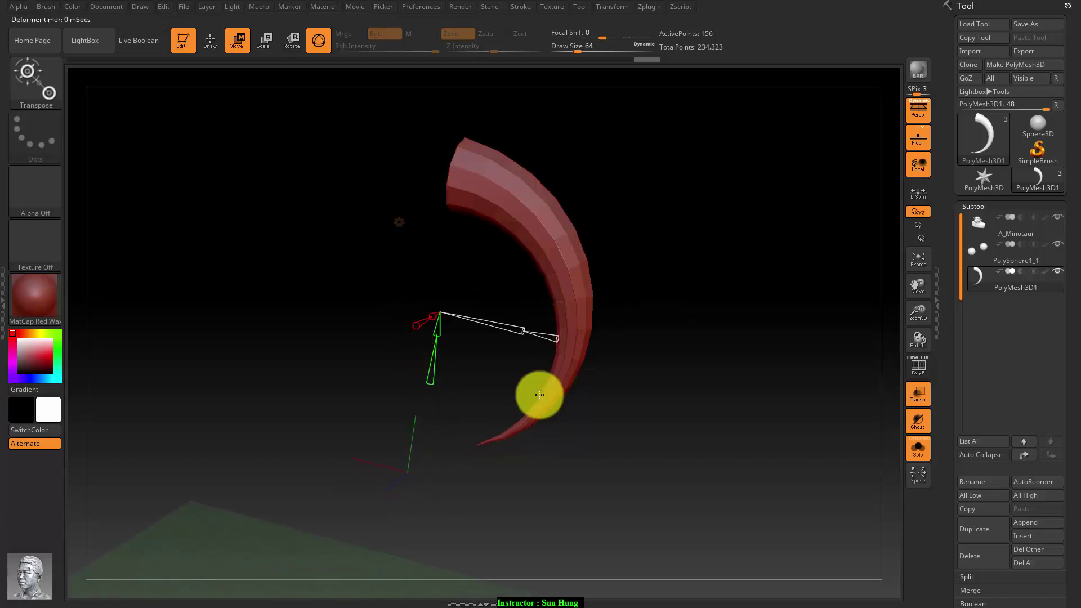
{"action": "key", "text": "y"}
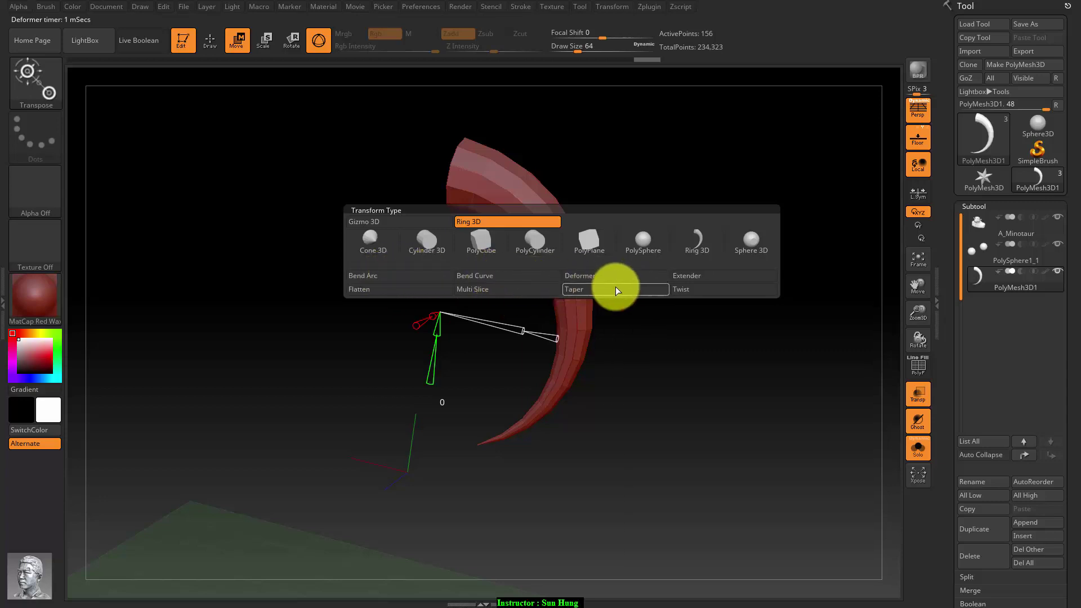
Use deformers to taper the horn tip, twist it by 37.5 and bend it into an S-curve.
{"action": "left_click", "coordinate": [702, 292]}
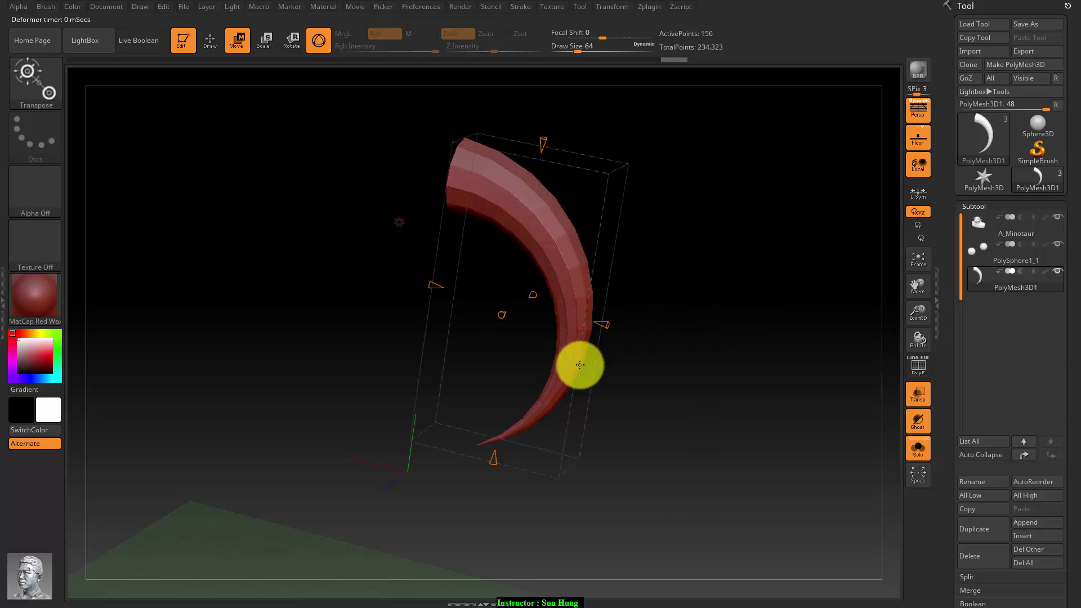
{"action": "mouse_move", "coordinate": [609, 329]}
{"action": "left_mouse_down"}
{"action": "mouse_move", "coordinate": [579, 334]}
{"action": "mouse_move", "coordinate": [608, 319]}
{"action": "left_mouse_up"}
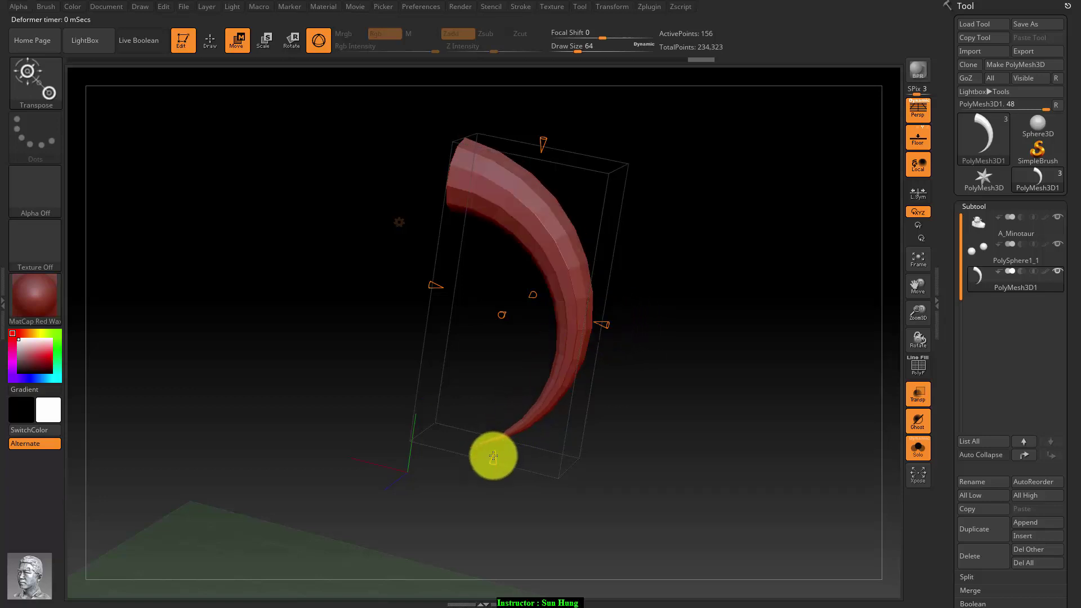
{"action": "left_click_drag", "start_coordinate": [504, 446], "coordinate": [498, 494]}
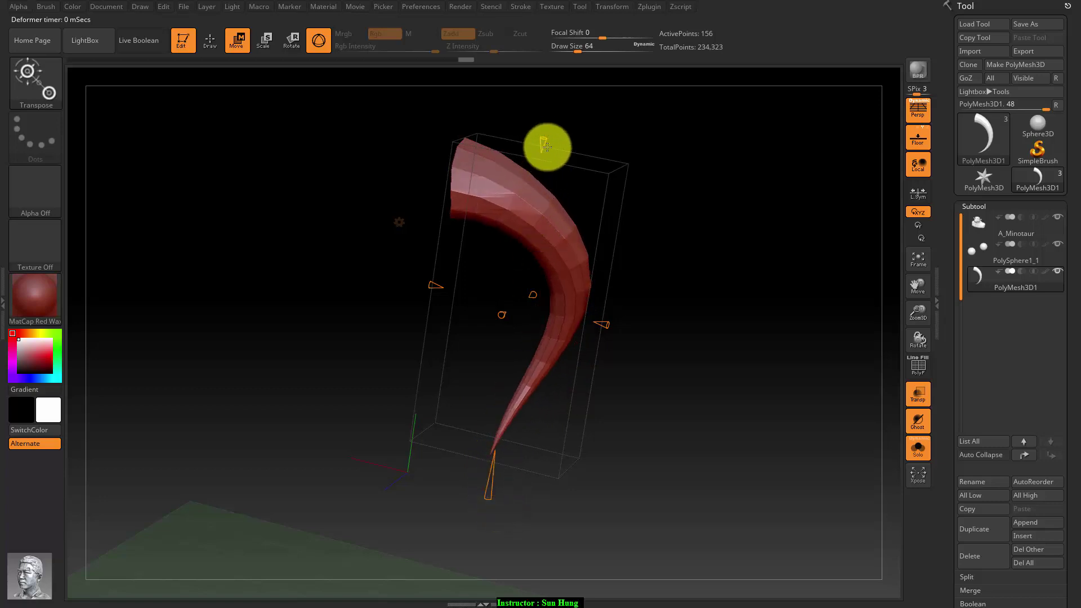
{"action": "left_click_drag", "start_coordinate": [550, 154], "coordinate": [557, 174]}
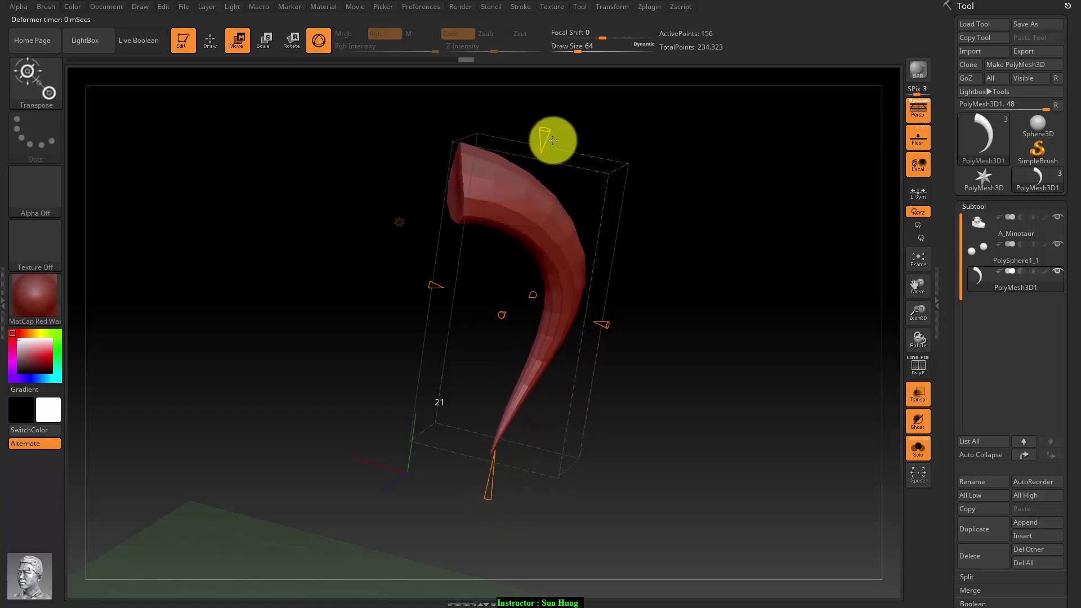
{"action": "mouse_move", "coordinate": [436, 283]}
{"action": "left_mouse_down"}
{"action": "mouse_move", "coordinate": [421, 282]}
{"action": "mouse_move", "coordinate": [442, 283]}
{"action": "left_mouse_up"}
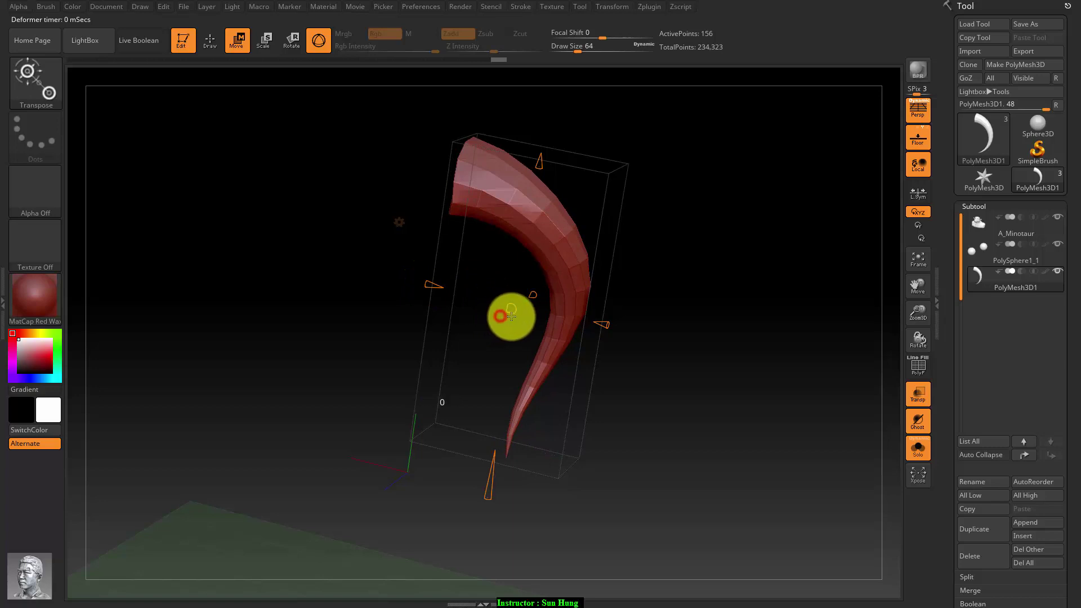
{"action": "mouse_move", "coordinate": [511, 316]}
{"action": "left_mouse_down"}
{"action": "mouse_move", "coordinate": [533, 295]}
{"action": "mouse_move", "coordinate": [415, 316]}
{"action": "mouse_move", "coordinate": [454, 294]}
{"action": "mouse_move", "coordinate": [437, 279]}
{"action": "left_mouse_up"}
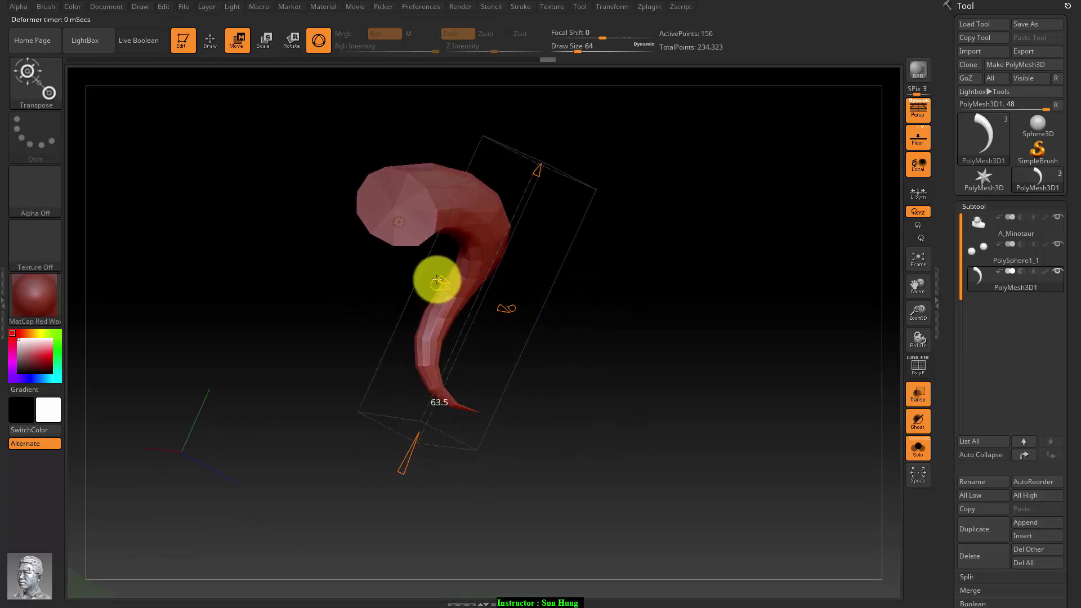
{"action": "mouse_move", "coordinate": [628, 333]}
{"action": "left_mouse_down"}
{"action": "mouse_move", "coordinate": [584, 340]}
{"action": "mouse_move", "coordinate": [601, 337]}
{"action": "mouse_move", "coordinate": [596, 415]}
{"action": "mouse_move", "coordinate": [530, 327]}
{"action": "mouse_move", "coordinate": [589, 314]}
{"action": "mouse_move", "coordinate": [577, 313]}
{"action": "left_mouse_up"}
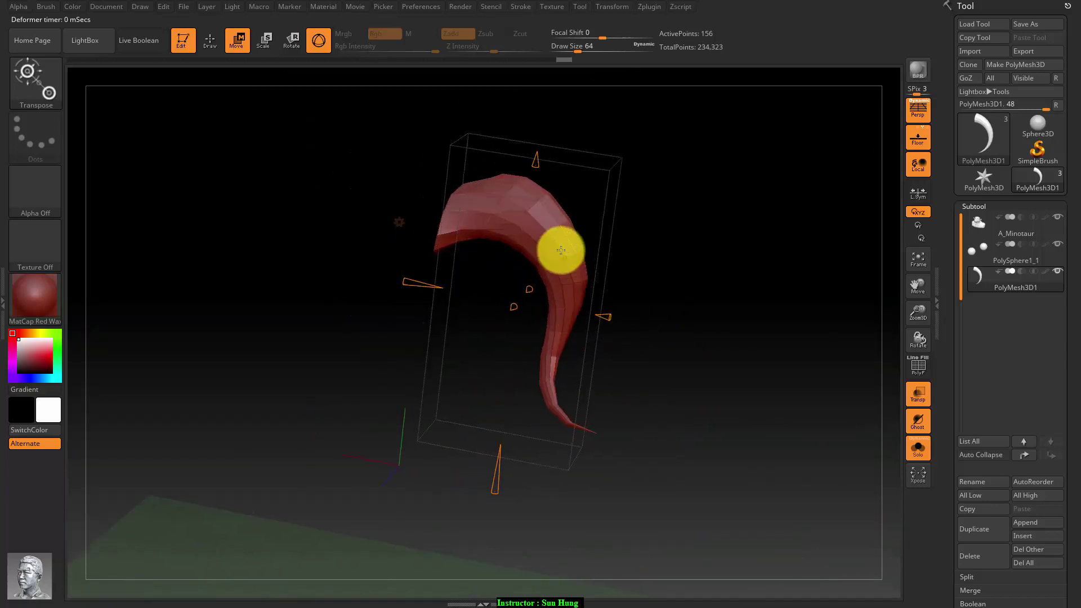
Show the Minotaur head again and bake the horn's deformation into its mesh with Accept.
{"action": "left_click", "coordinate": [918, 448]}
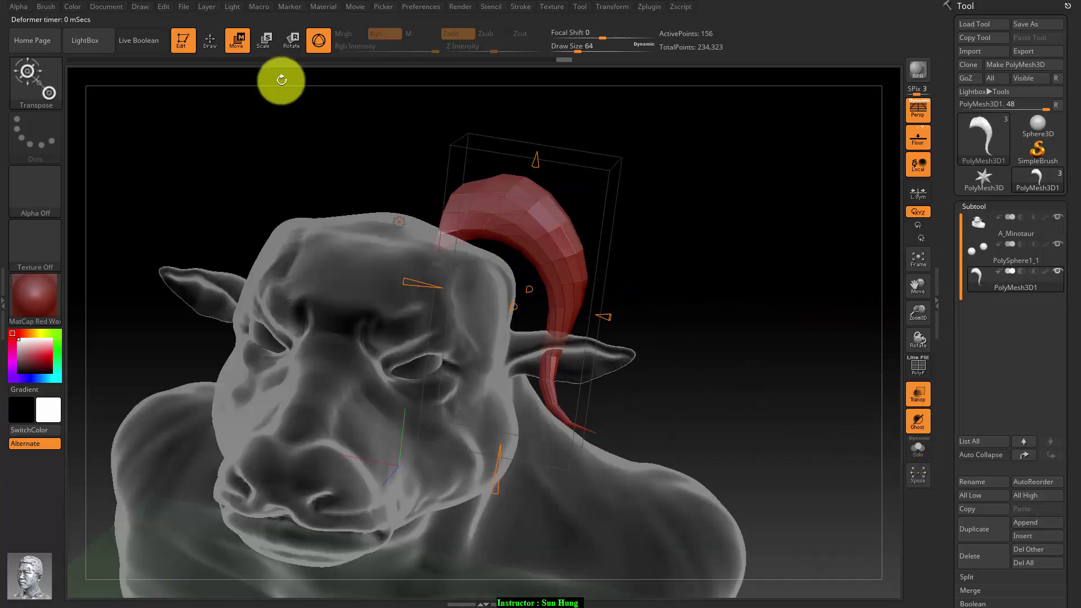
{"action": "left_click", "coordinate": [399, 222]}
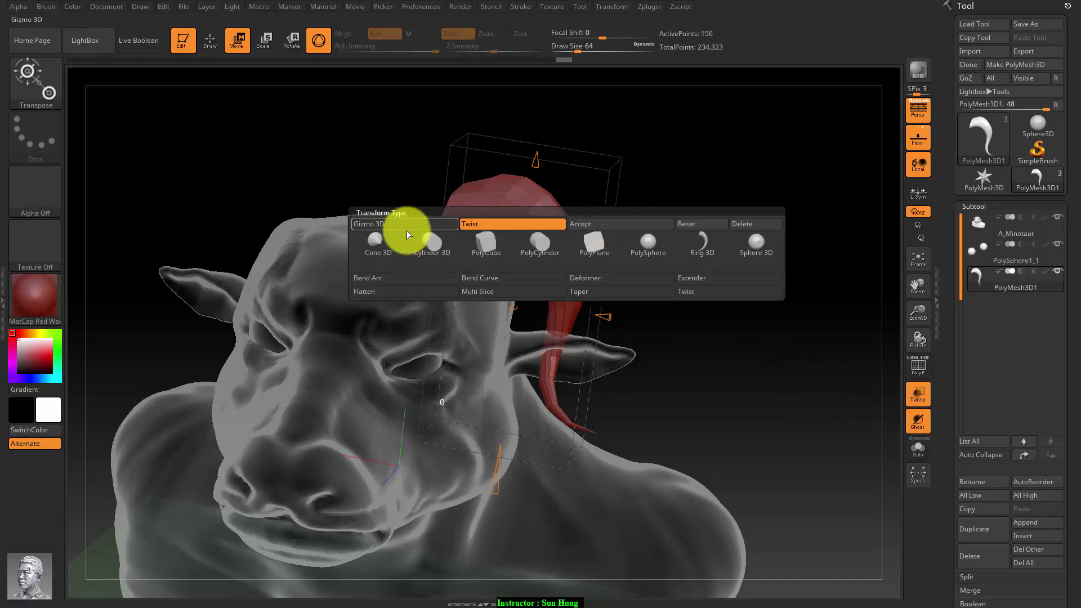
{"action": "left_click", "coordinate": [610, 226]}
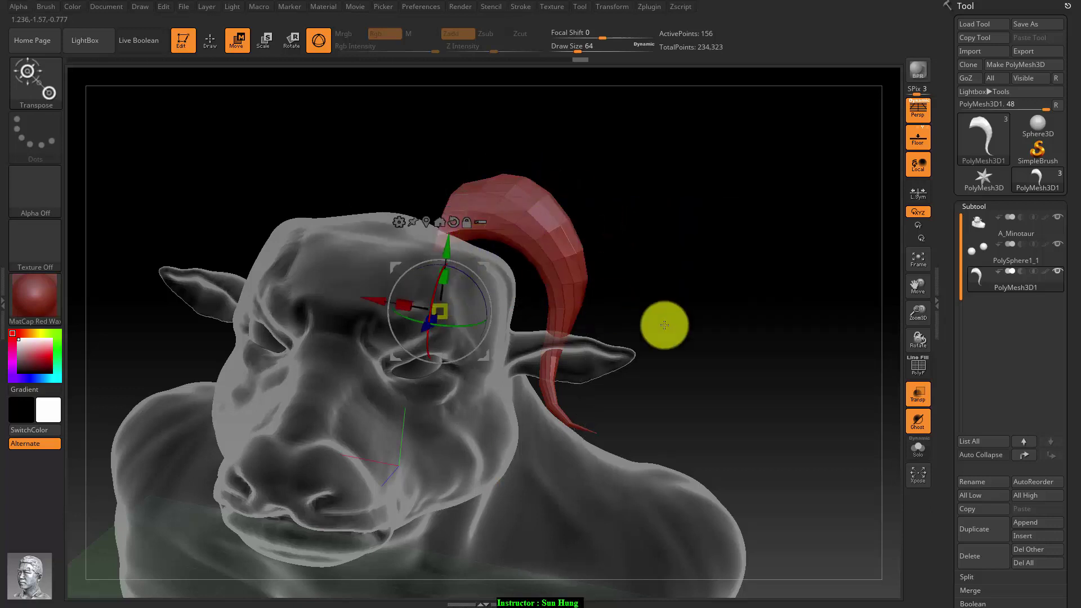
Move the horn onto the side of the skull above the ear, checking from front and side views.
{"action": "left_click_drag", "start_coordinate": [744, 328], "coordinate": [727, 324], "text": "shift"}
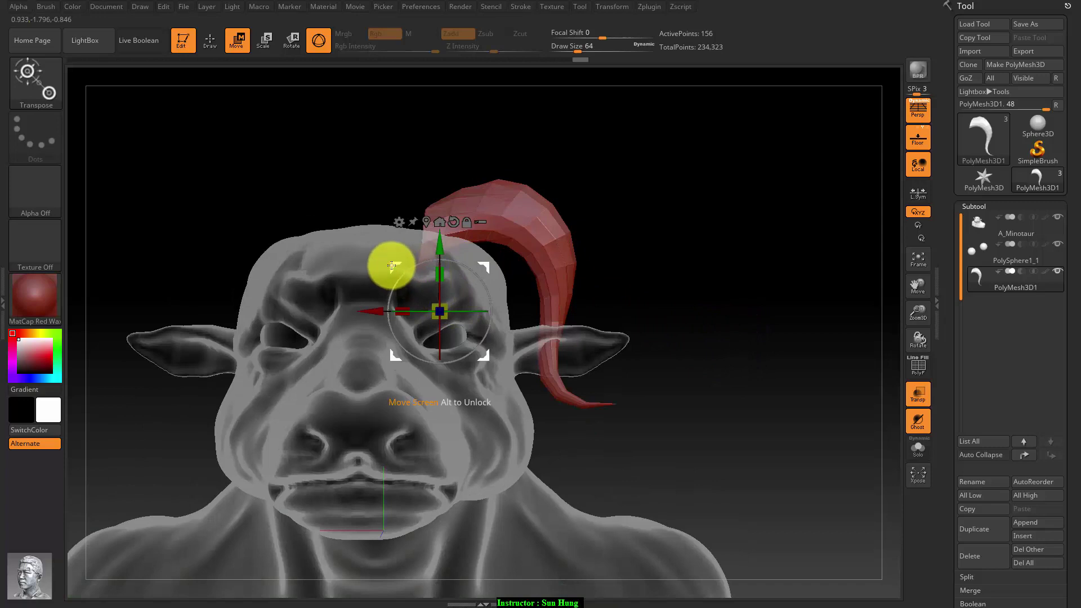
{"action": "left_click_drag", "start_coordinate": [386, 261], "coordinate": [454, 317]}
{"action": "left_click_drag", "start_coordinate": [751, 350], "coordinate": [692, 360]}
{"action": "left_click_drag", "start_coordinate": [454, 318], "coordinate": [338, 326]}
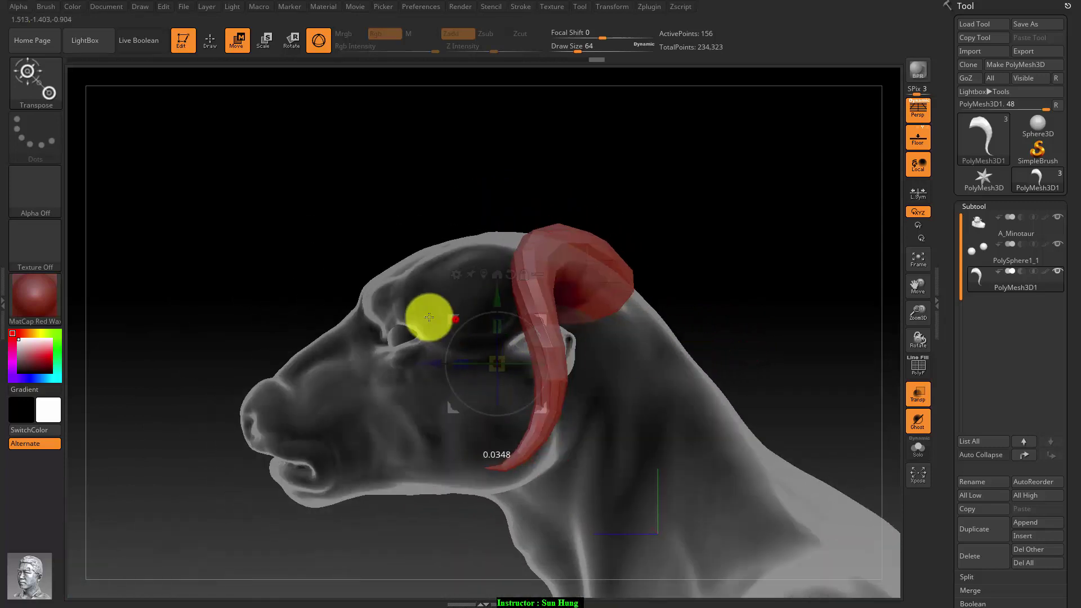
{"action": "mouse_move", "coordinate": [157, 280]}
{"action": "left_mouse_down"}
{"action": "mouse_move", "coordinate": [218, 299]}
{"action": "mouse_move", "coordinate": [581, 302]}
{"action": "mouse_move", "coordinate": [535, 303]}
{"action": "mouse_move", "coordinate": [571, 290]}
{"action": "left_mouse_up"}
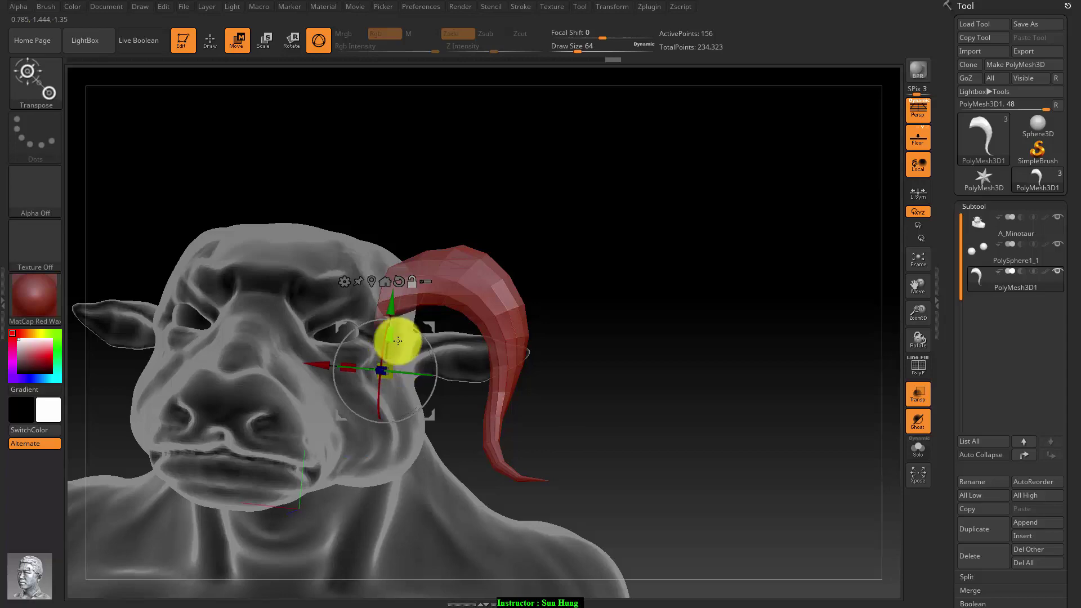
Lift the horn higher on the head, adjusting its position from the side view.
{"action": "left_click_drag", "start_coordinate": [395, 309], "coordinate": [416, 233]}
{"action": "left_click_drag", "start_coordinate": [654, 362], "coordinate": [620, 366]}
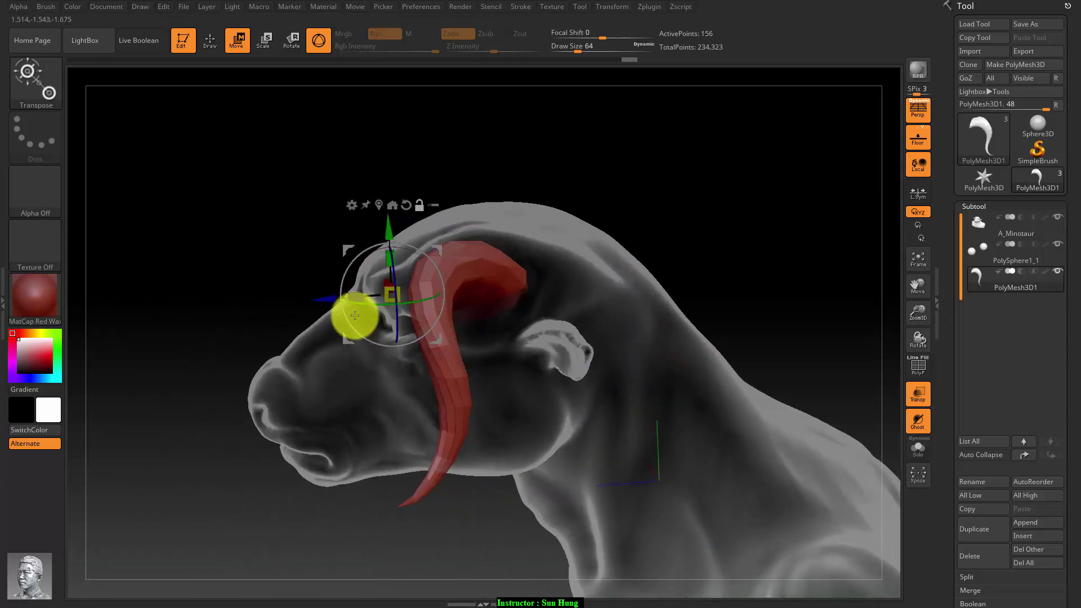
{"action": "left_click_drag", "start_coordinate": [324, 302], "coordinate": [423, 305]}
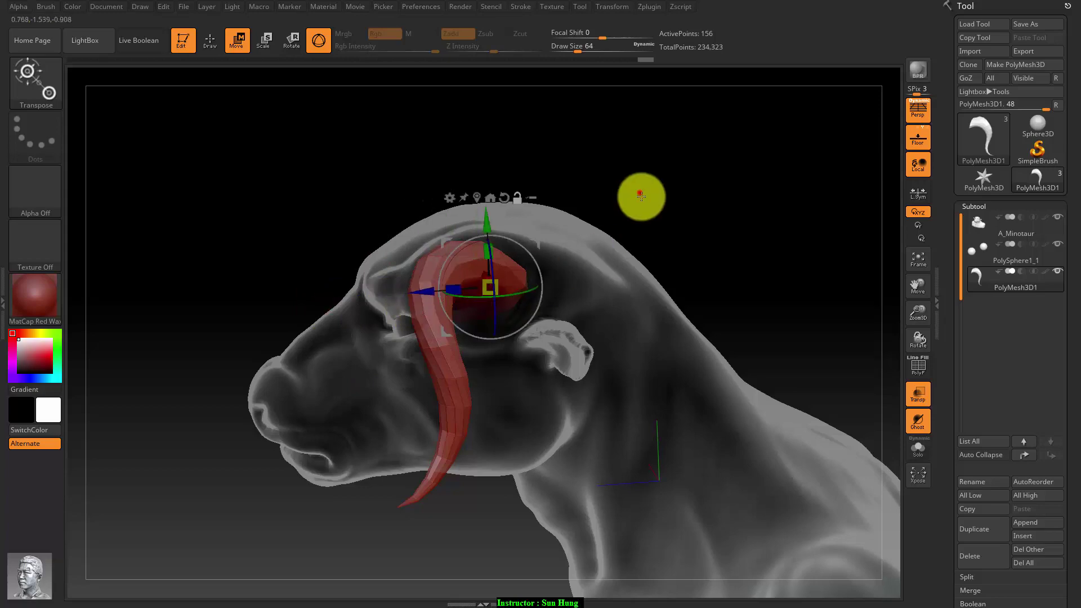
{"action": "mouse_move", "coordinate": [638, 193]}
{"action": "left_mouse_down"}
{"action": "mouse_move", "coordinate": [693, 221]}
{"action": "mouse_move", "coordinate": [686, 193]}
{"action": "left_mouse_up"}
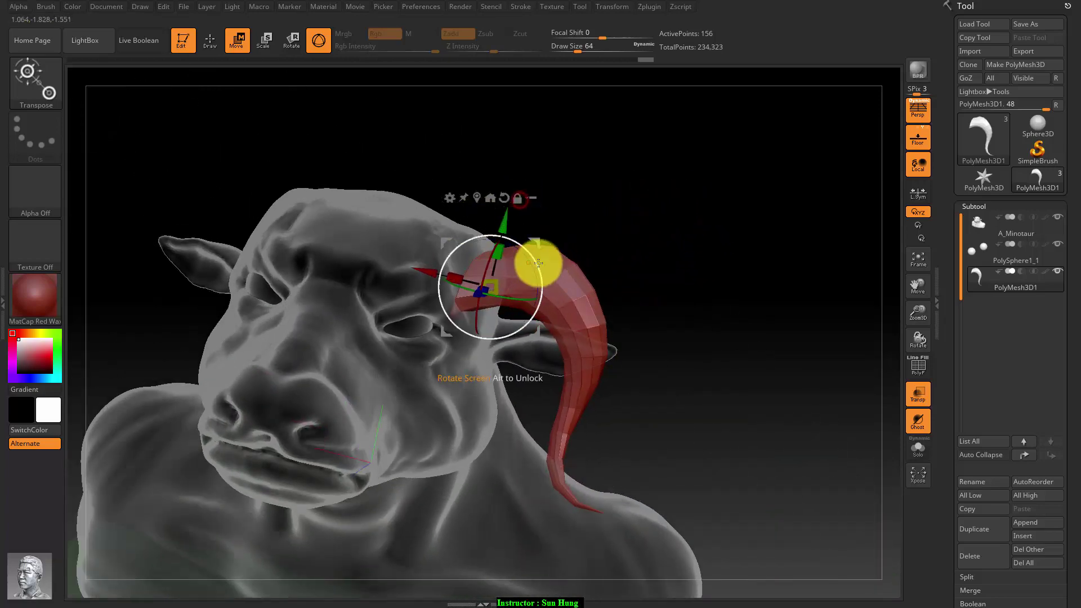
Rotate the horn to point up, back and outward, checking it from several angles.
{"action": "mouse_move", "coordinate": [530, 265]}
{"action": "left_mouse_down"}
{"action": "mouse_move", "coordinate": [467, 293]}
{"action": "mouse_move", "coordinate": [480, 222]}
{"action": "left_mouse_up"}
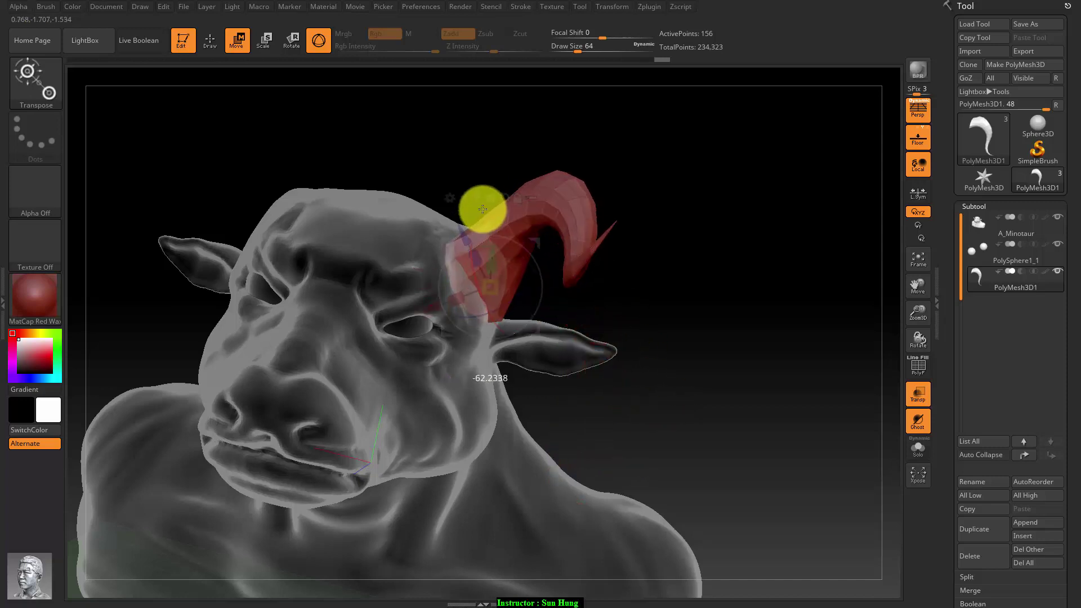
{"action": "mouse_move", "coordinate": [701, 364]}
{"action": "left_mouse_down"}
{"action": "mouse_move", "coordinate": [637, 355]}
{"action": "mouse_move", "coordinate": [692, 336]}
{"action": "mouse_move", "coordinate": [652, 330]}
{"action": "mouse_move", "coordinate": [625, 346]}
{"action": "mouse_move", "coordinate": [618, 382]}
{"action": "mouse_move", "coordinate": [658, 369]}
{"action": "mouse_move", "coordinate": [537, 340]}
{"action": "left_mouse_up"}
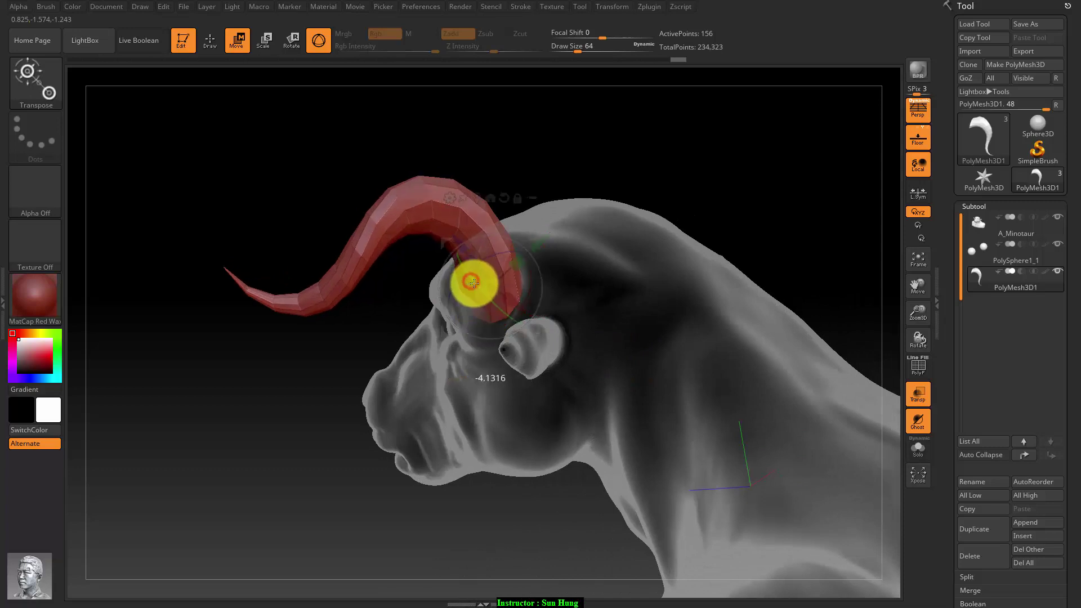
{"action": "mouse_move", "coordinate": [455, 278]}
{"action": "left_mouse_down"}
{"action": "mouse_move", "coordinate": [469, 302]}
{"action": "mouse_move", "coordinate": [434, 333]}
{"action": "left_mouse_up"}
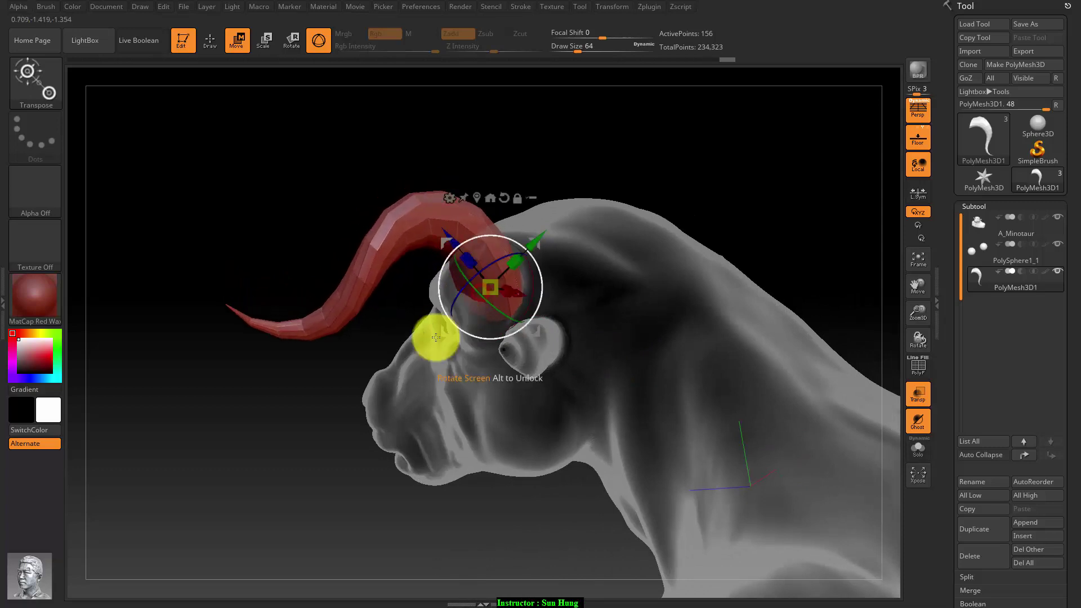
{"action": "mouse_move", "coordinate": [251, 403]}
{"action": "left_mouse_down"}
{"action": "mouse_move", "coordinate": [299, 411]}
{"action": "mouse_move", "coordinate": [333, 395]}
{"action": "mouse_move", "coordinate": [258, 383]}
{"action": "mouse_move", "coordinate": [232, 411]}
{"action": "mouse_move", "coordinate": [220, 398]}
{"action": "mouse_move", "coordinate": [242, 369]}
{"action": "mouse_move", "coordinate": [275, 360]}
{"action": "mouse_move", "coordinate": [311, 370]}
{"action": "mouse_move", "coordinate": [298, 366]}
{"action": "left_mouse_up"}
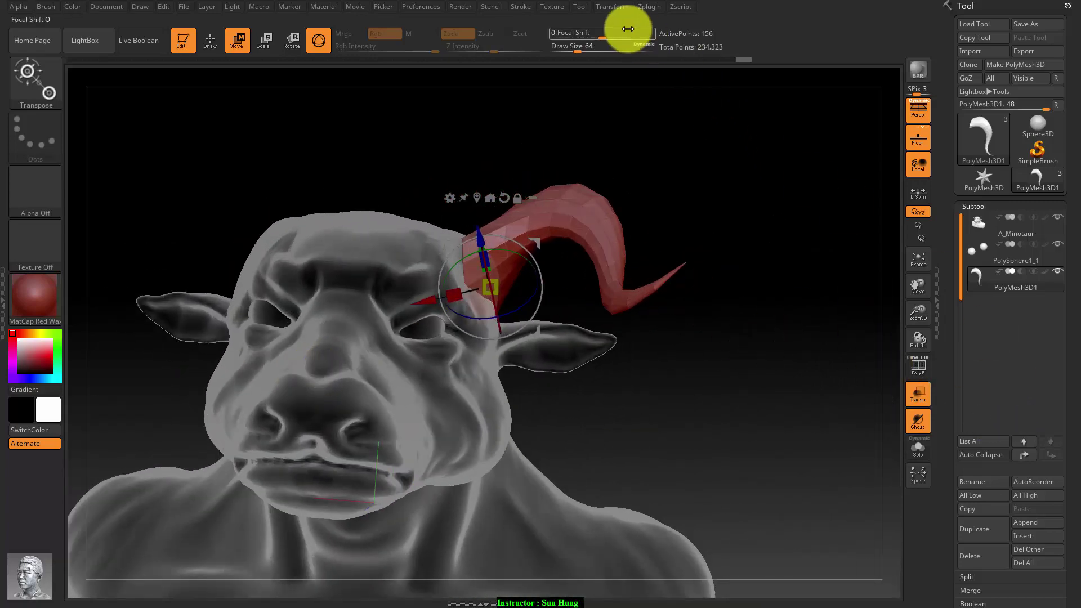
Mirror the horn onto the opposite brow with SubTool Master's Mirror.
{"action": "left_click", "coordinate": [651, 7]}
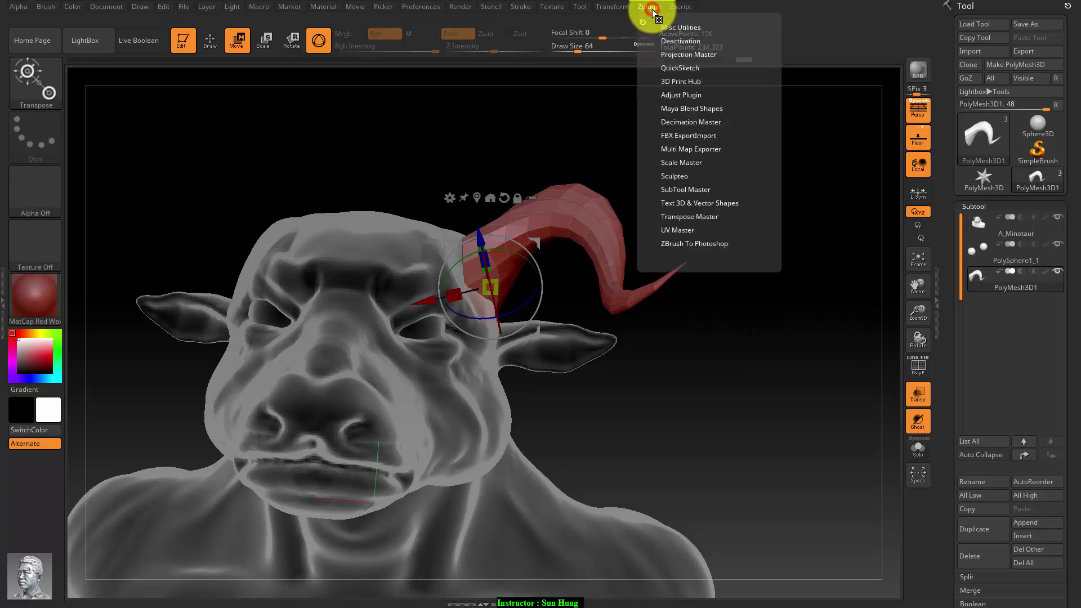
{"action": "left_click", "coordinate": [690, 189]}
{"action": "left_click", "coordinate": [738, 243]}
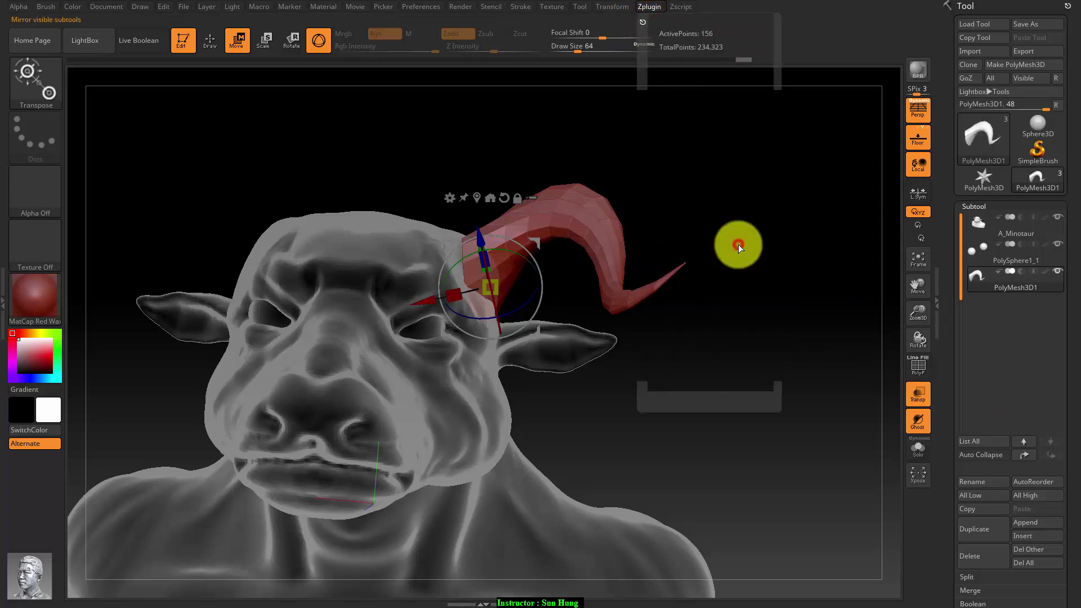
{"action": "left_click", "coordinate": [478, 276]}
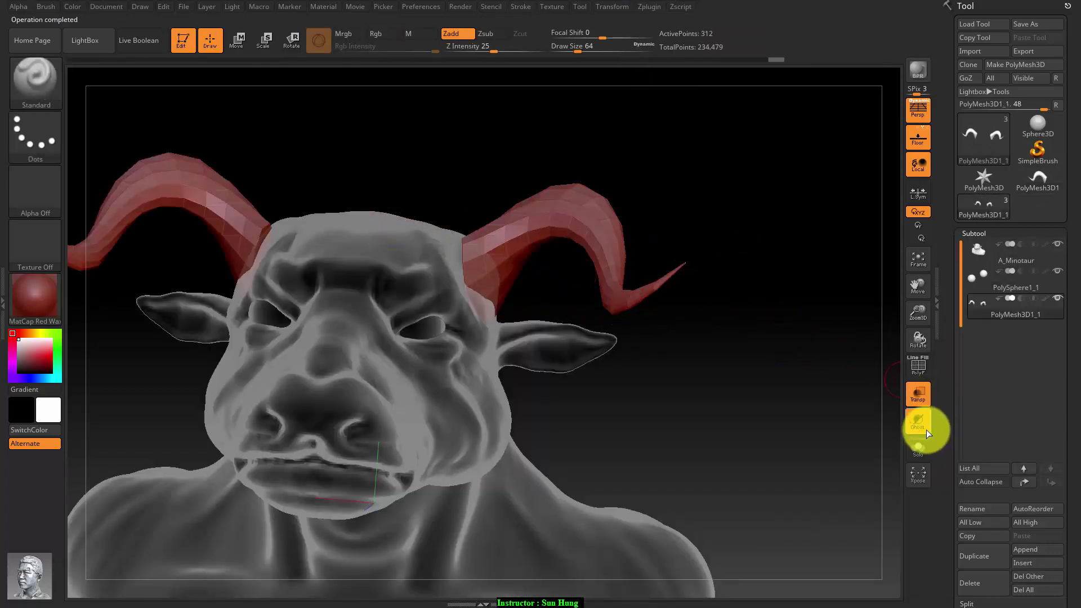
Make the model opaque again and select the ClayBuildup brush.
{"action": "left_click", "coordinate": [918, 394]}
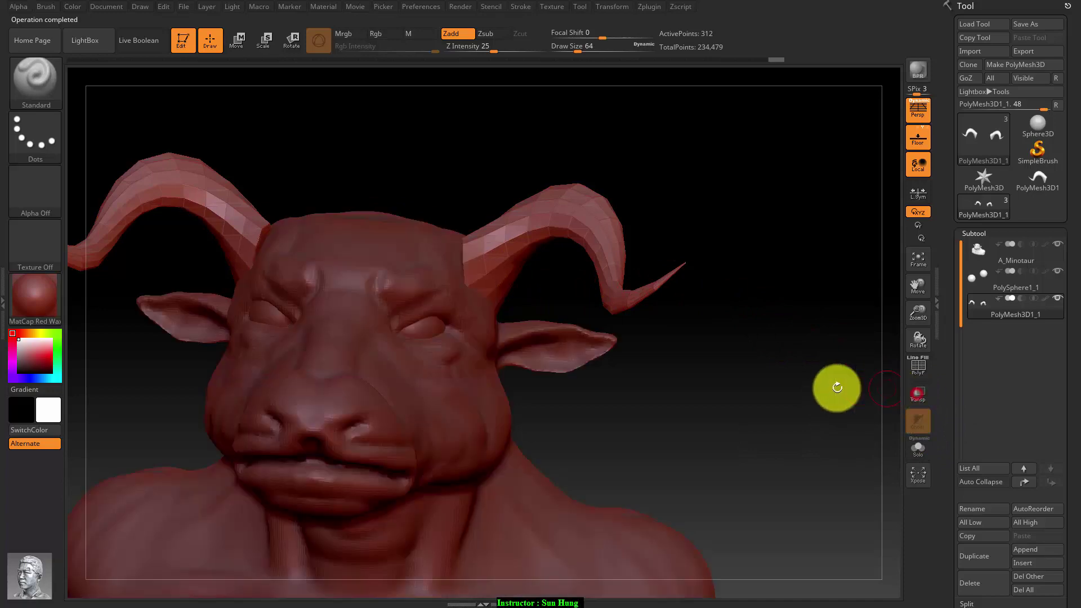
{"action": "mouse_move", "coordinate": [837, 388]}
{"action": "left_mouse_down"}
{"action": "mouse_move", "coordinate": [690, 379]}
{"action": "mouse_move", "coordinate": [732, 359]}
{"action": "mouse_move", "coordinate": [715, 345]}
{"action": "left_mouse_up"}
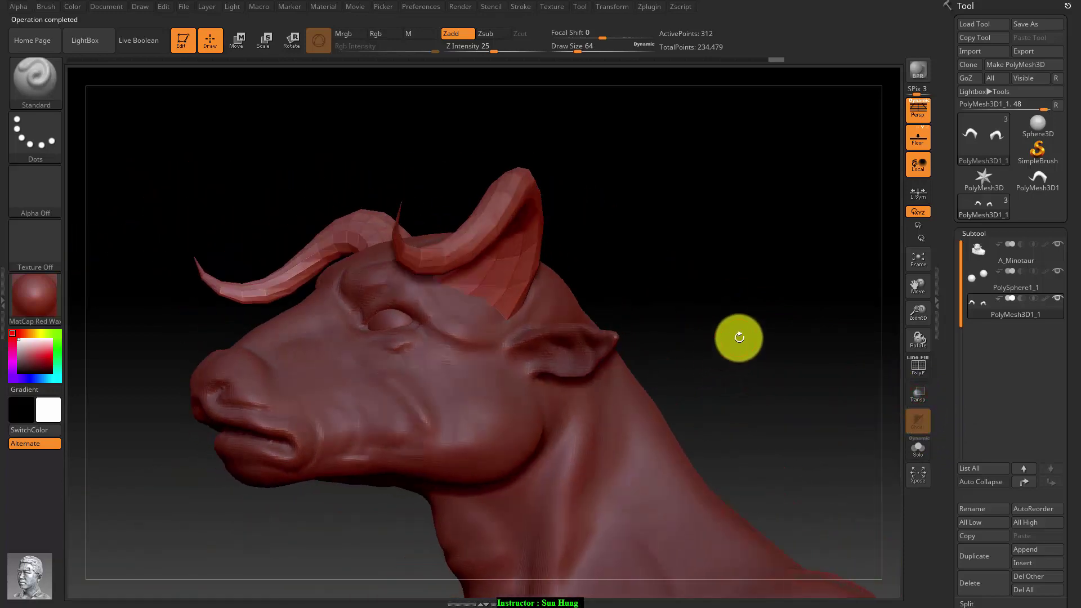
{"action": "left_click", "coordinate": [57, 76]}
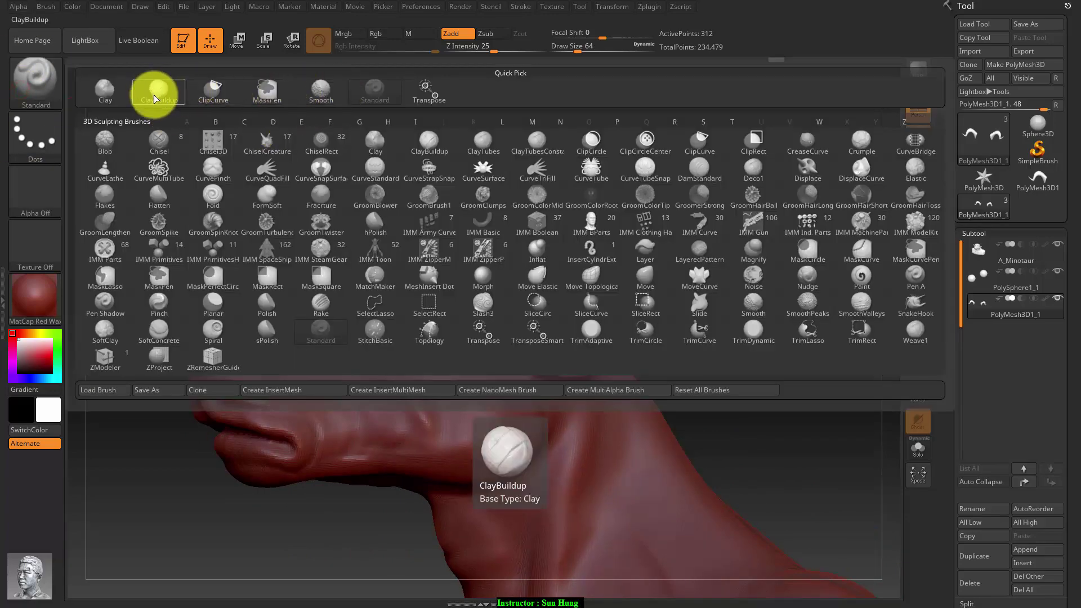
{"action": "left_click", "coordinate": [157, 96]}
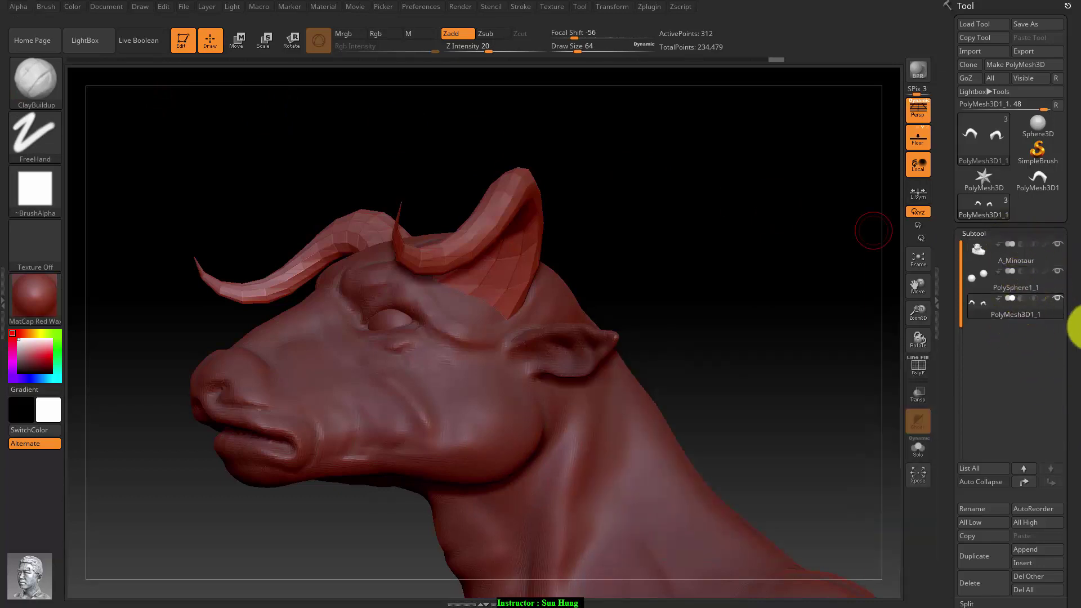
Expand Tool > Geometry to reveal the DynaMesh settings at resolution 64.
{"action": "mouse_move", "coordinate": [1069, 328]}
{"action": "left_mouse_down"}
{"action": "mouse_move", "coordinate": [1023, 282]}
{"action": "mouse_move", "coordinate": [1038, 313]}
{"action": "left_mouse_up"}
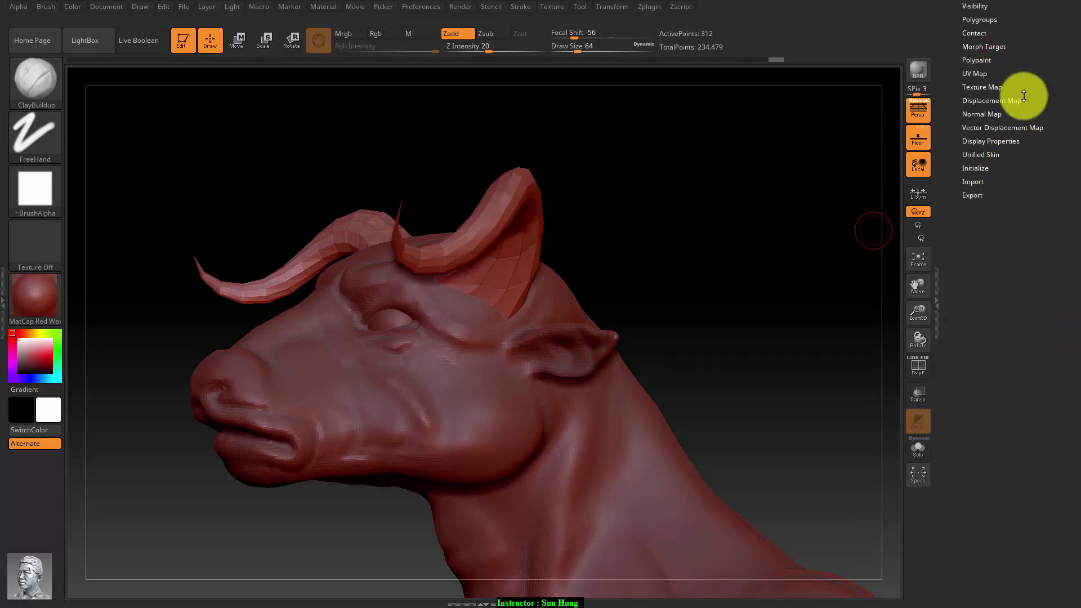
{"action": "left_click", "coordinate": [980, 79]}
{"action": "left_click_drag", "start_coordinate": [1033, 349], "coordinate": [984, 187]}
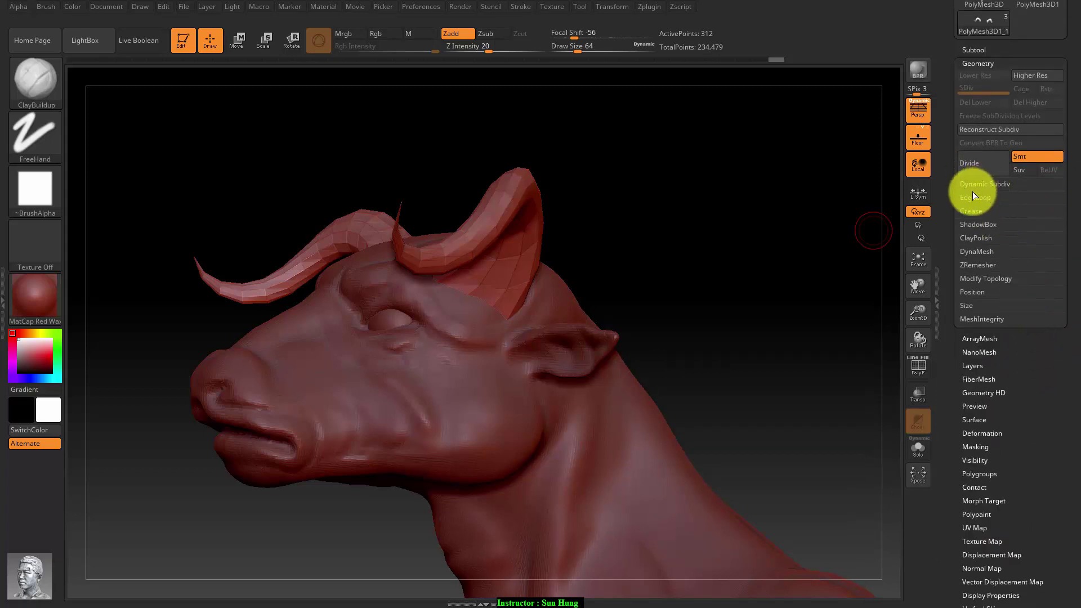
{"action": "left_click", "coordinate": [970, 252]}
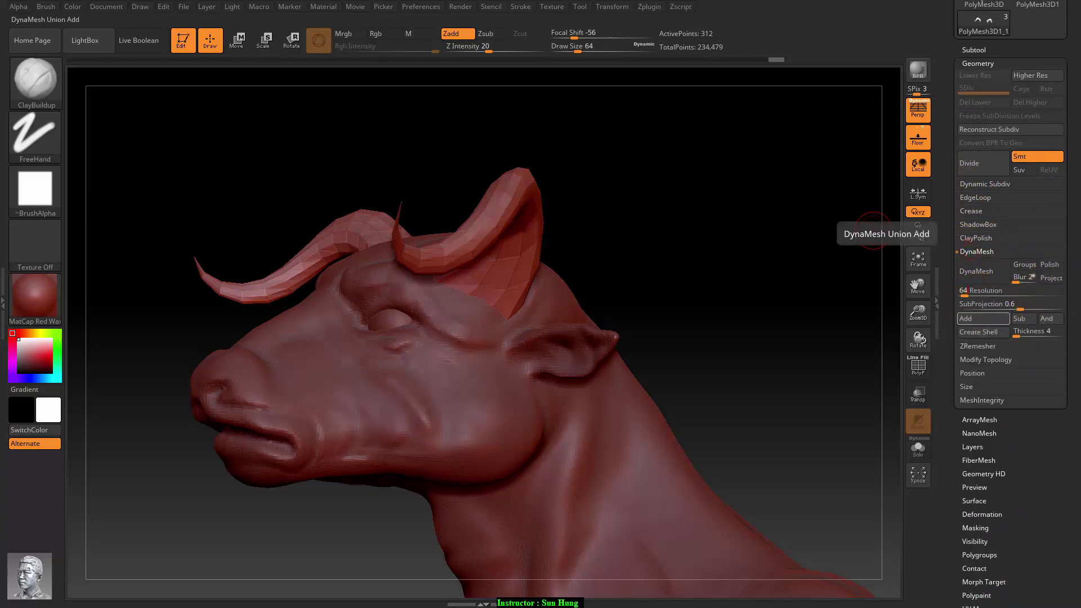
DynaMesh the head and horns at resolution 64 and build the horn bases into the skull with ClayBuildup.
{"action": "left_click", "coordinate": [977, 275]}
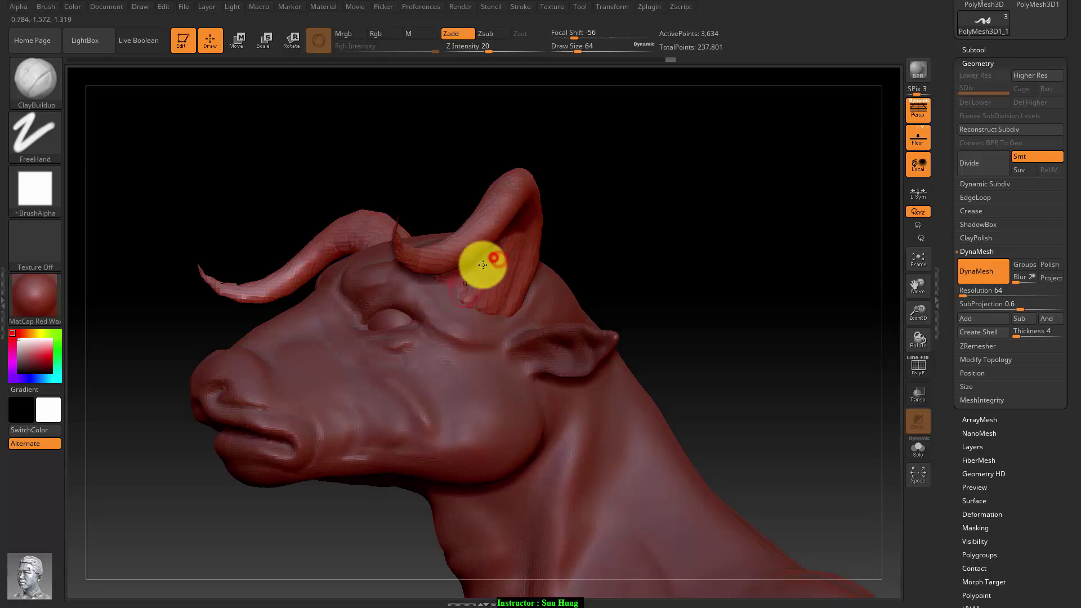
{"action": "left_click_drag", "start_coordinate": [704, 248], "coordinate": [473, 271]}
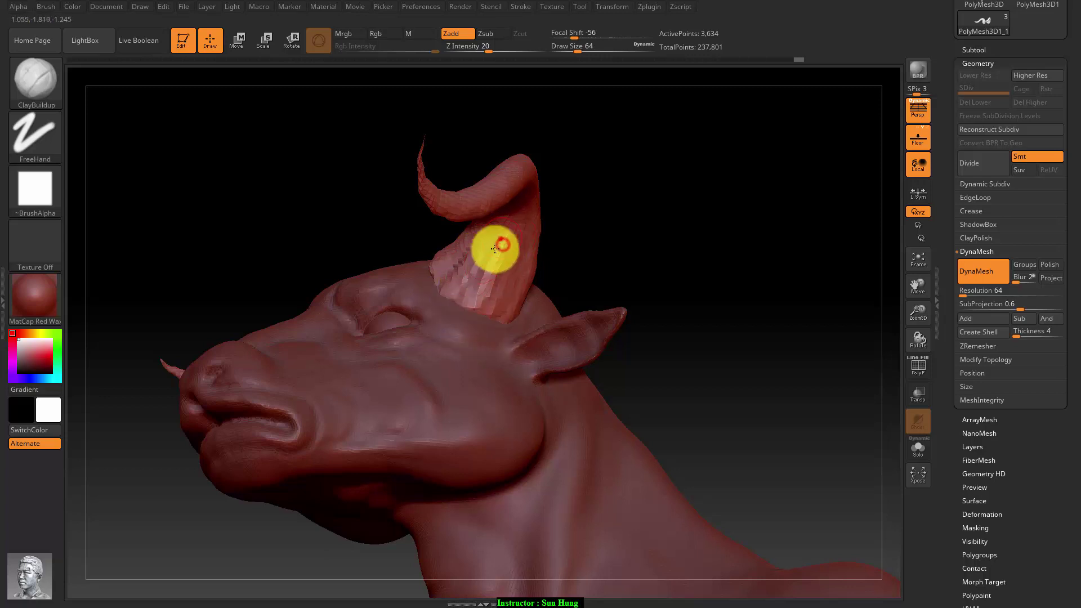
{"action": "mouse_move", "coordinate": [441, 299]}
{"action": "left_mouse_down"}
{"action": "mouse_move", "coordinate": [433, 285]}
{"action": "mouse_move", "coordinate": [479, 315]}
{"action": "mouse_move", "coordinate": [427, 281]}
{"action": "mouse_move", "coordinate": [456, 265]}
{"action": "mouse_move", "coordinate": [495, 306]}
{"action": "mouse_move", "coordinate": [481, 317]}
{"action": "mouse_move", "coordinate": [522, 244]}
{"action": "mouse_move", "coordinate": [507, 257]}
{"action": "mouse_move", "coordinate": [514, 272]}
{"action": "mouse_move", "coordinate": [481, 241]}
{"action": "left_mouse_up"}
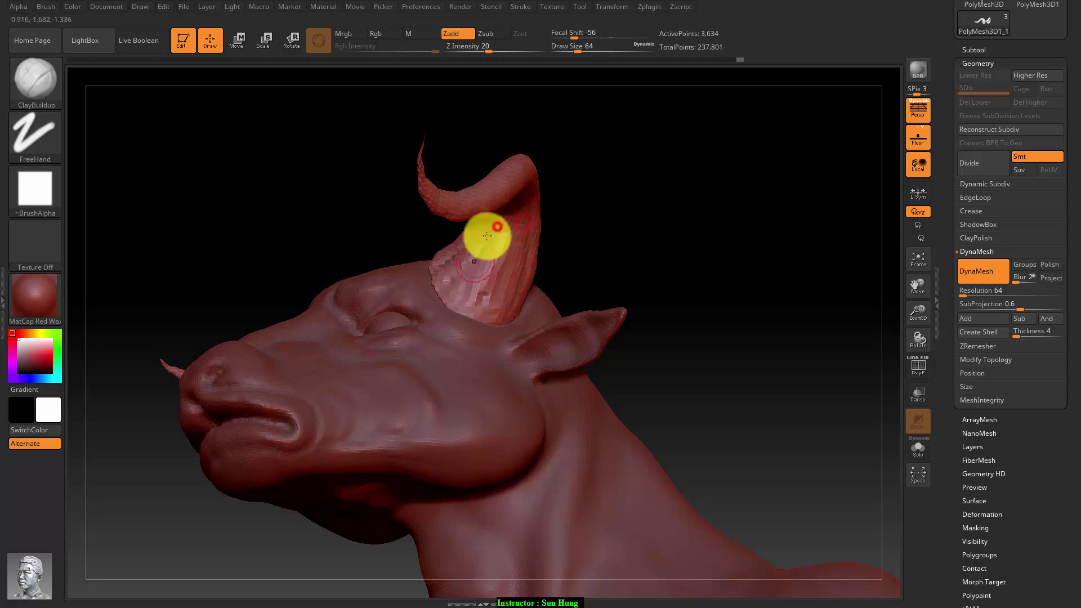
{"action": "mouse_move", "coordinate": [695, 225]}
{"action": "left_mouse_down"}
{"action": "mouse_move", "coordinate": [502, 231]}
{"action": "mouse_move", "coordinate": [505, 215]}
{"action": "left_mouse_up"}
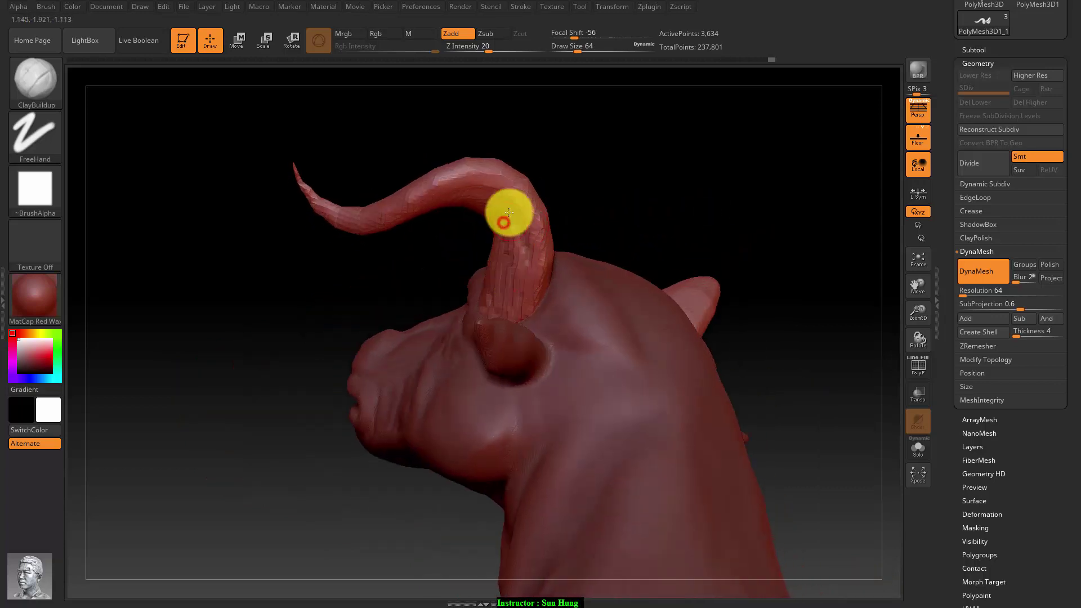
{"action": "mouse_move", "coordinate": [705, 157]}
{"action": "left_mouse_down"}
{"action": "mouse_move", "coordinate": [674, 179]}
{"action": "mouse_move", "coordinate": [673, 205]}
{"action": "left_mouse_up"}
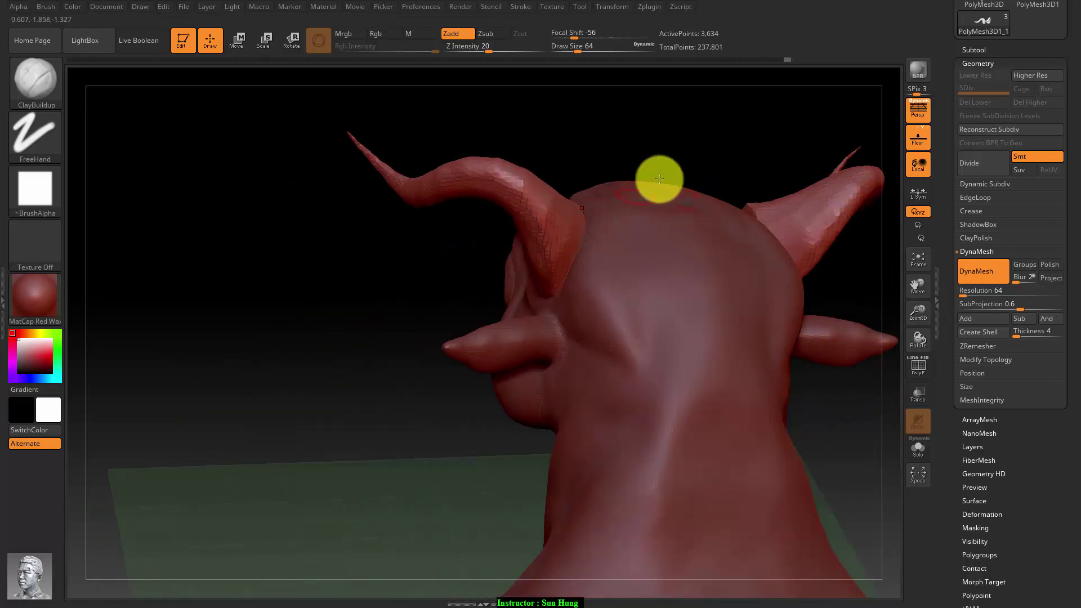
{"action": "mouse_move", "coordinate": [756, 150]}
{"action": "left_mouse_down"}
{"action": "mouse_move", "coordinate": [702, 167]}
{"action": "mouse_move", "coordinate": [719, 210]}
{"action": "mouse_move", "coordinate": [560, 216]}
{"action": "left_mouse_up"}
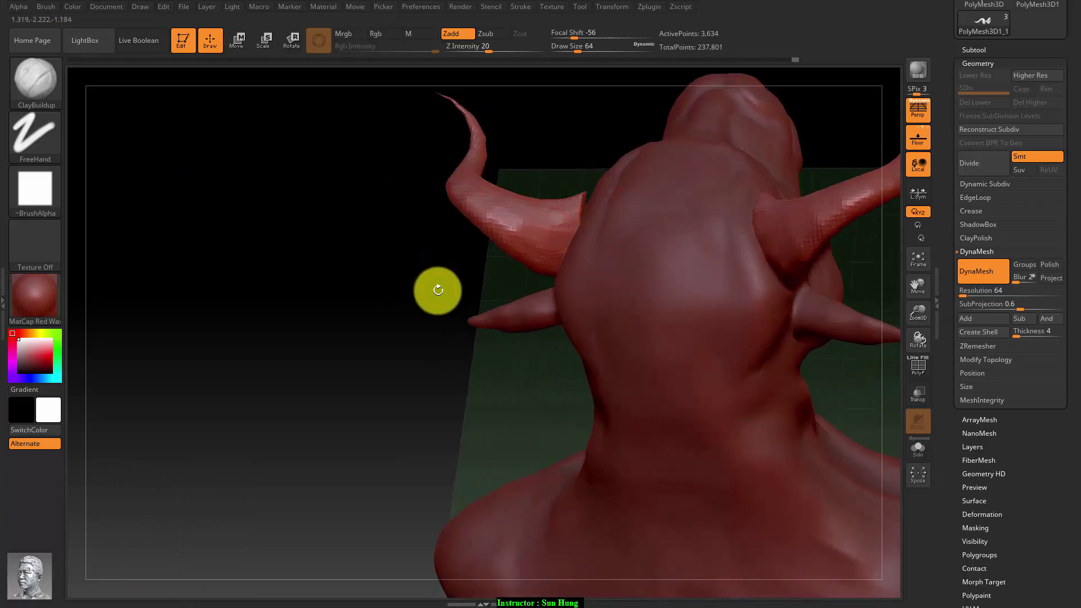
Switch to the Move brush with the B-M-V shortcut.
{"action": "key", "text": "b"}
{"action": "key", "text": "m"}
{"action": "key", "text": "v"}
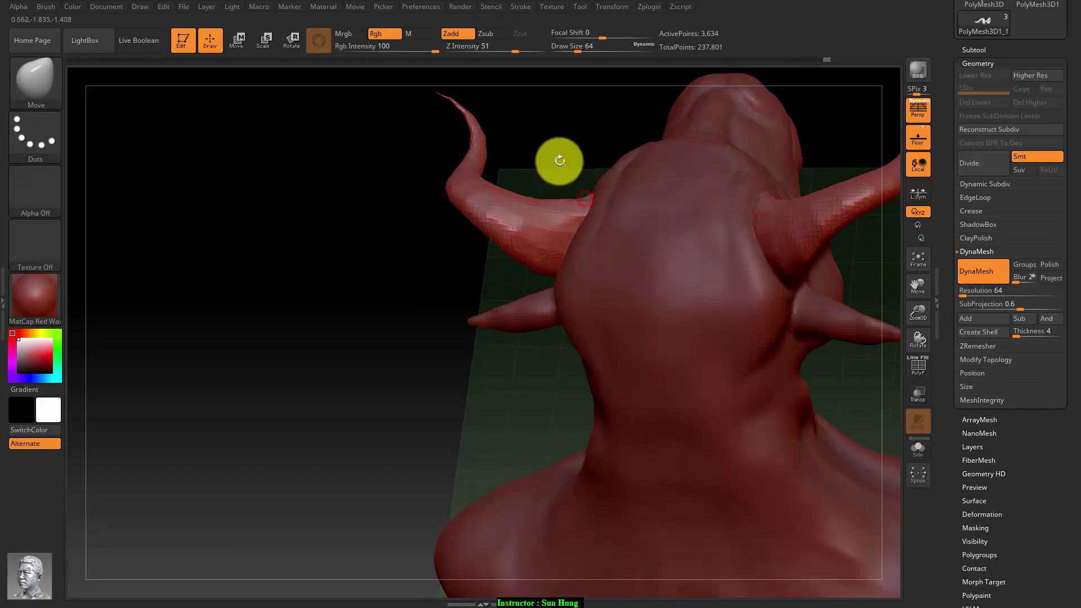
Raise the Move brush's Draw Size and orbit around the head and neck.
{"action": "mouse_move", "coordinate": [560, 161]}
{"action": "left_mouse_down"}
{"action": "mouse_move", "coordinate": [567, 145]}
{"action": "mouse_move", "coordinate": [560, 161]}
{"action": "mouse_move", "coordinate": [611, 190]}
{"action": "left_mouse_up"}
{"action": "key", "text": "s"}
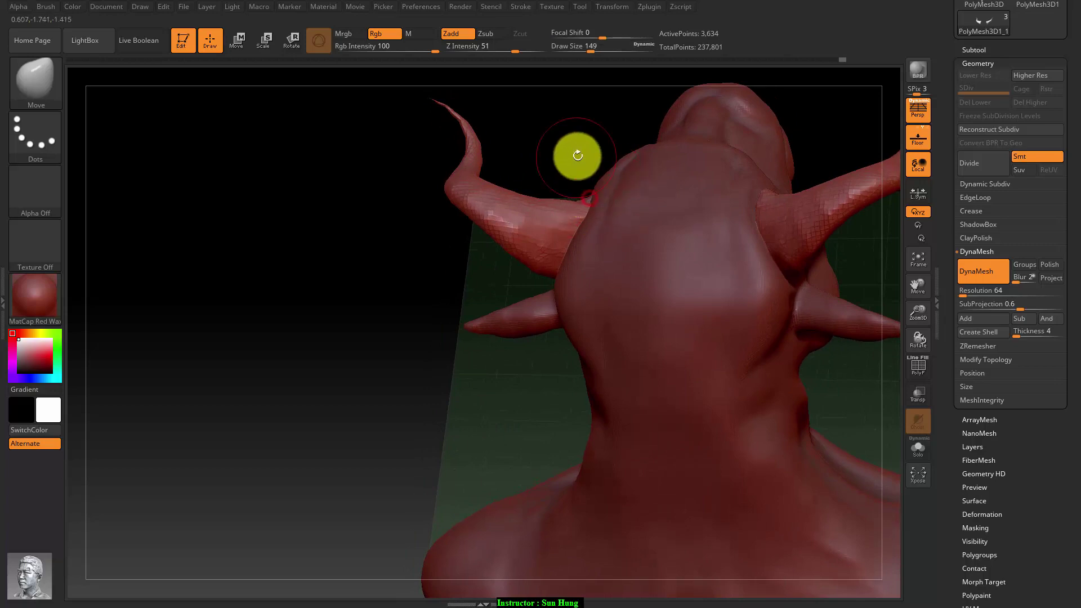
{"action": "mouse_move", "coordinate": [574, 154]}
{"action": "left_mouse_down"}
{"action": "mouse_move", "coordinate": [623, 198]}
{"action": "mouse_move", "coordinate": [613, 217]}
{"action": "mouse_move", "coordinate": [584, 199]}
{"action": "left_mouse_up"}
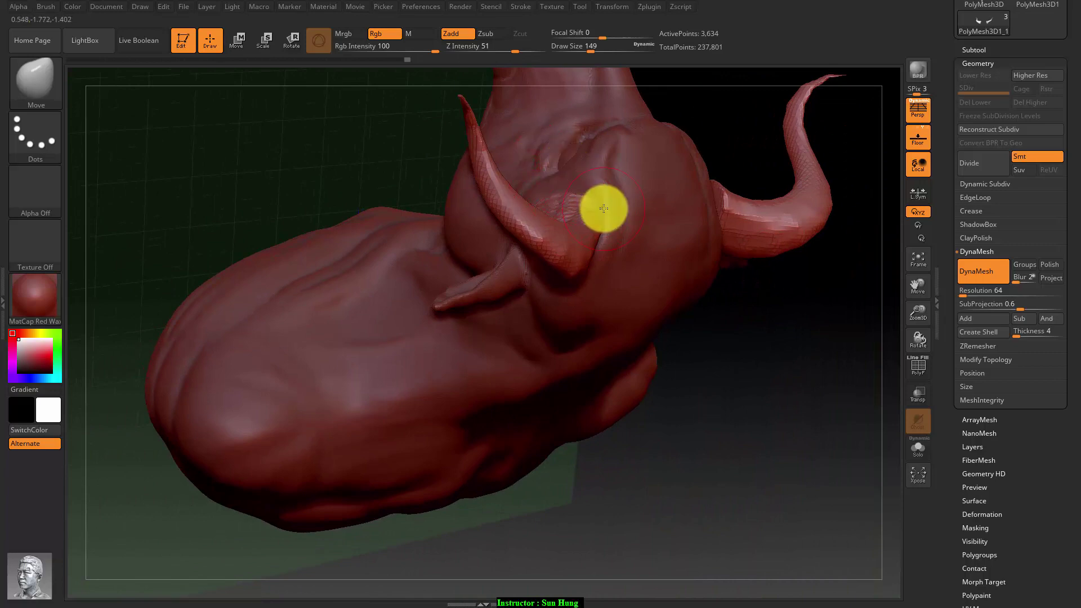
{"action": "mouse_move", "coordinate": [370, 203]}
{"action": "left_mouse_down"}
{"action": "mouse_move", "coordinate": [432, 200]}
{"action": "mouse_move", "coordinate": [423, 263]}
{"action": "mouse_move", "coordinate": [389, 287]}
{"action": "mouse_move", "coordinate": [473, 202]}
{"action": "left_mouse_up"}
{"action": "left_click_drag", "start_coordinate": [594, 367], "coordinate": [593, 335], "text": "shift"}
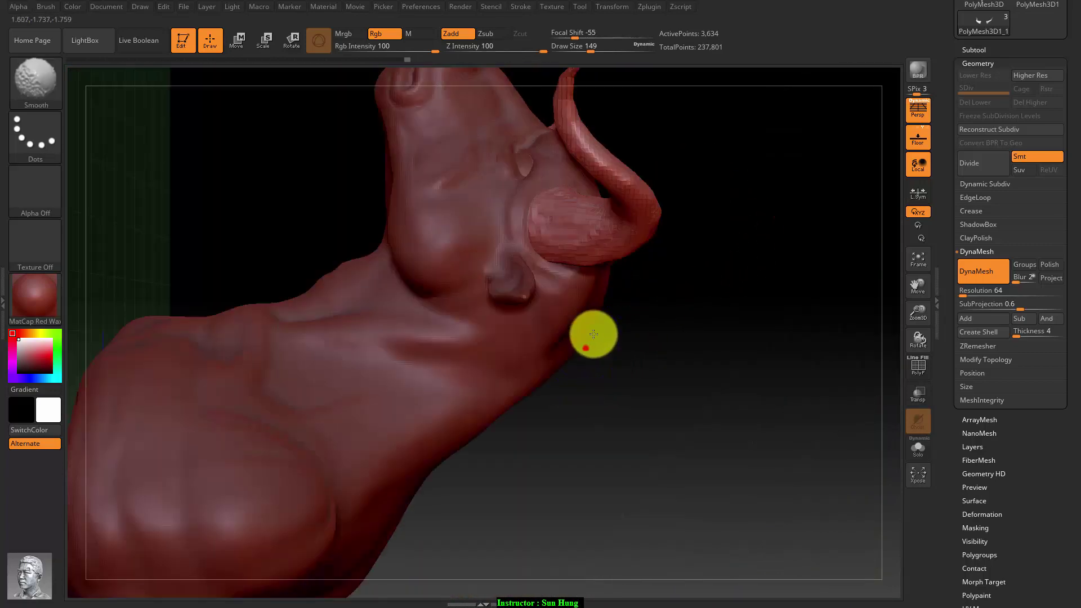
{"action": "mouse_move", "coordinate": [761, 287]}
{"action": "left_mouse_down"}
{"action": "mouse_move", "coordinate": [698, 220]}
{"action": "mouse_move", "coordinate": [707, 201]}
{"action": "left_mouse_up"}
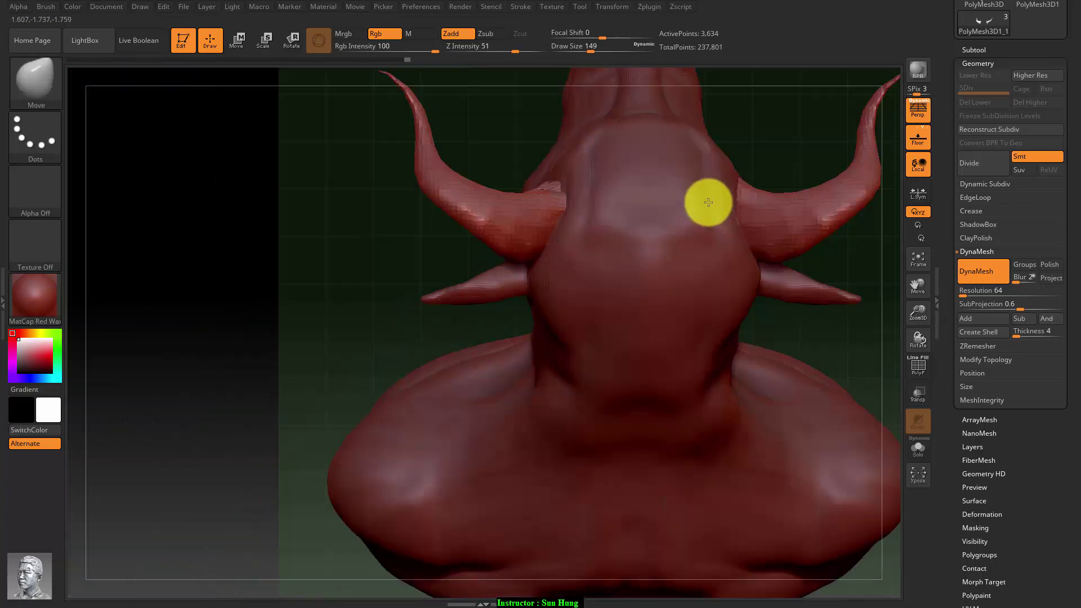
{"action": "mouse_move", "coordinate": [446, 333]}
{"action": "left_mouse_down"}
{"action": "mouse_move", "coordinate": [353, 270]}
{"action": "mouse_move", "coordinate": [362, 341]}
{"action": "mouse_move", "coordinate": [796, 231]}
{"action": "left_mouse_up"}
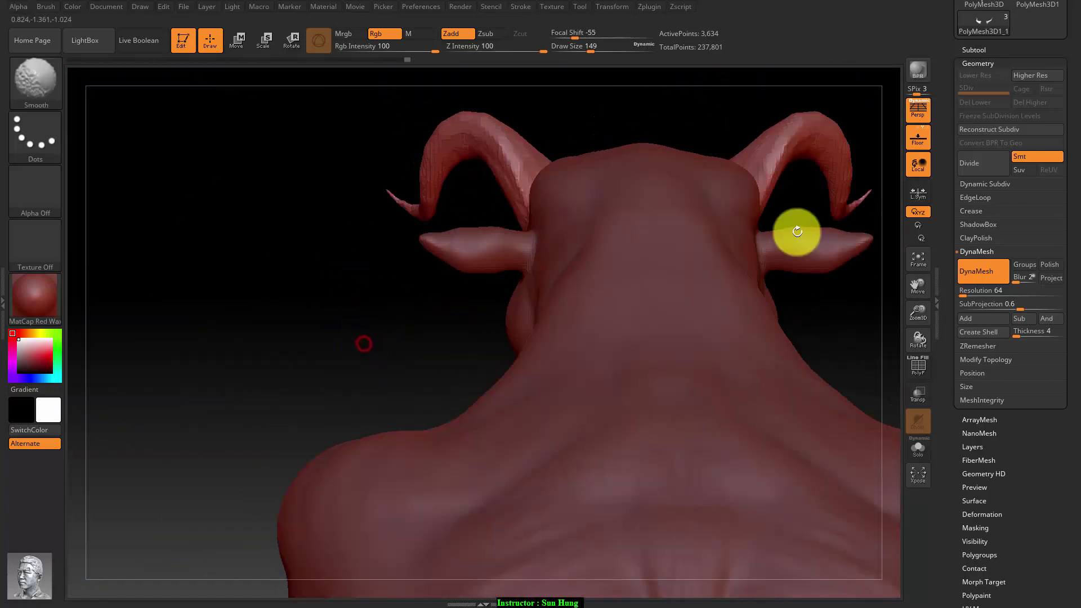
Lock rotation to Y, pull the crown up over the right horn base, and open the brush library.
{"action": "left_click", "coordinate": [918, 226]}
{"action": "mouse_move", "coordinate": [273, 321]}
{"action": "left_mouse_down"}
{"action": "mouse_move", "coordinate": [410, 350]}
{"action": "mouse_move", "coordinate": [365, 347]}
{"action": "left_mouse_up"}
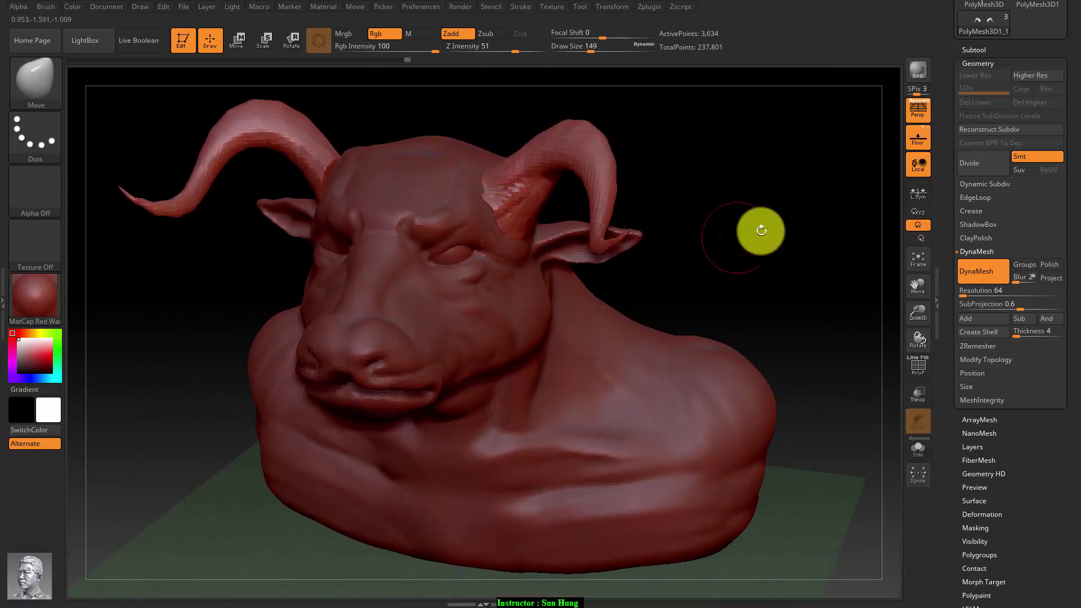
{"action": "mouse_move", "coordinate": [759, 229]}
{"action": "left_mouse_down"}
{"action": "mouse_move", "coordinate": [676, 235]}
{"action": "mouse_move", "coordinate": [475, 214]}
{"action": "left_mouse_up"}
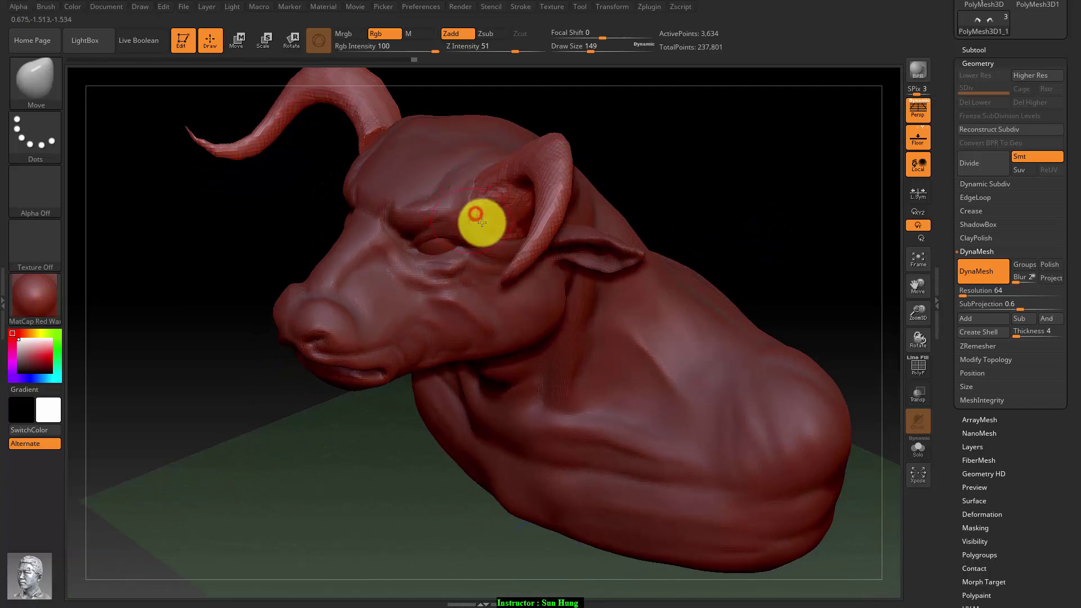
{"action": "left_click_drag", "start_coordinate": [782, 182], "coordinate": [804, 174]}
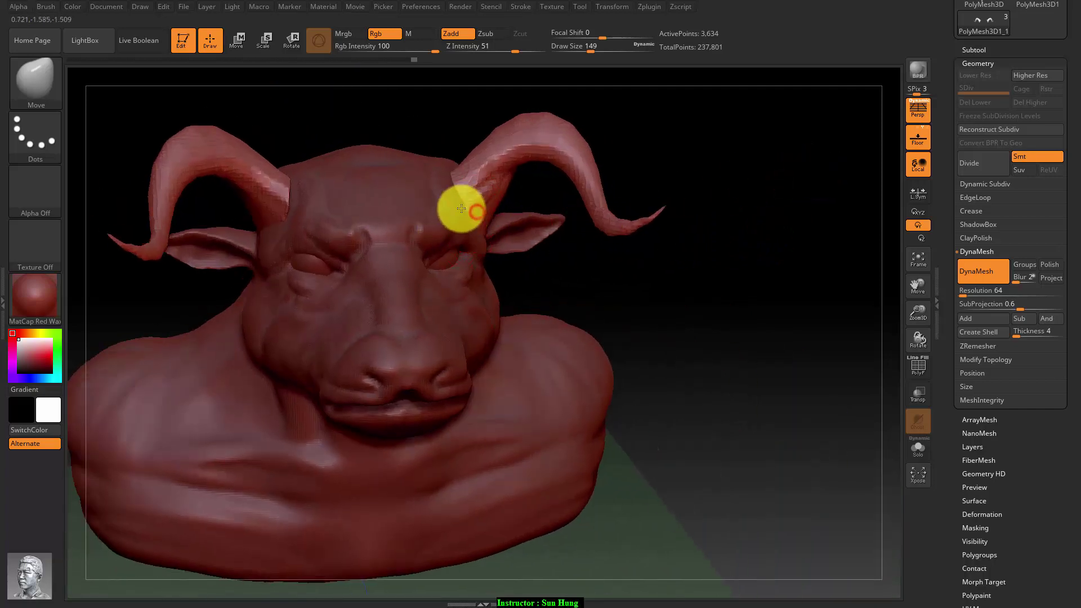
{"action": "left_click_drag", "start_coordinate": [461, 209], "coordinate": [461, 164]}
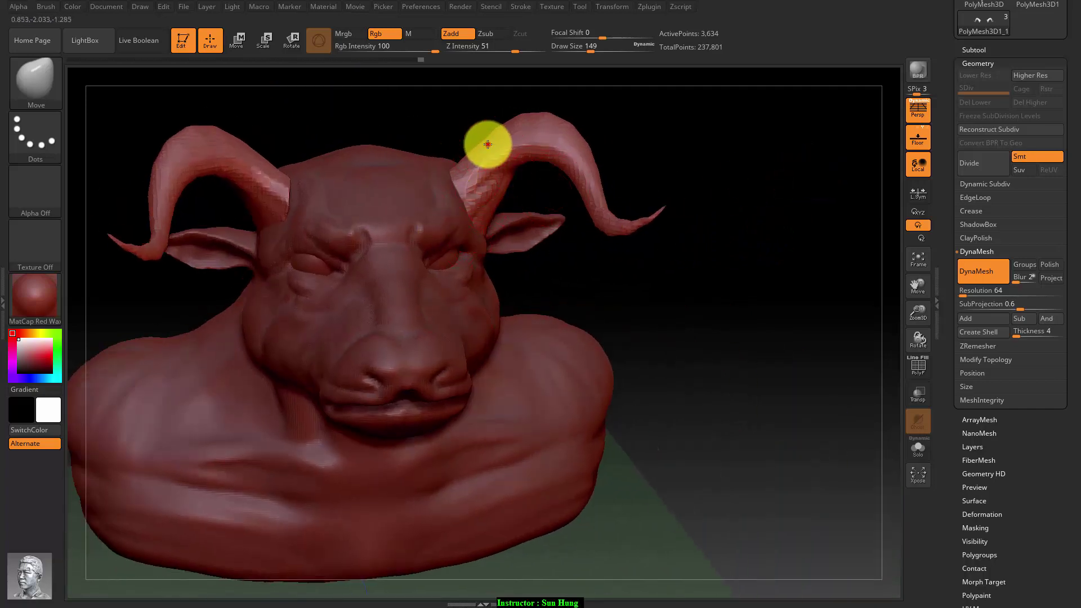
{"action": "left_click_drag", "start_coordinate": [719, 140], "coordinate": [712, 137]}
{"action": "left_click", "coordinate": [25, 82]}
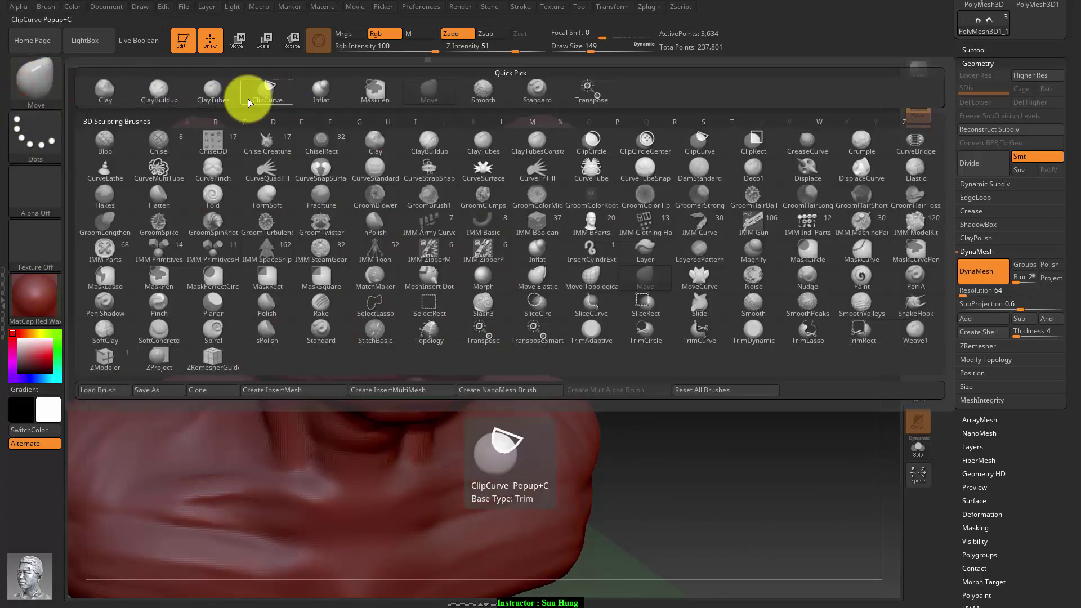
Pick ClayBuildup and try its Shift smoothing and Ctrl masking modifiers.
{"action": "left_click", "coordinate": [169, 93]}
{"action": "key", "text": "shift"}
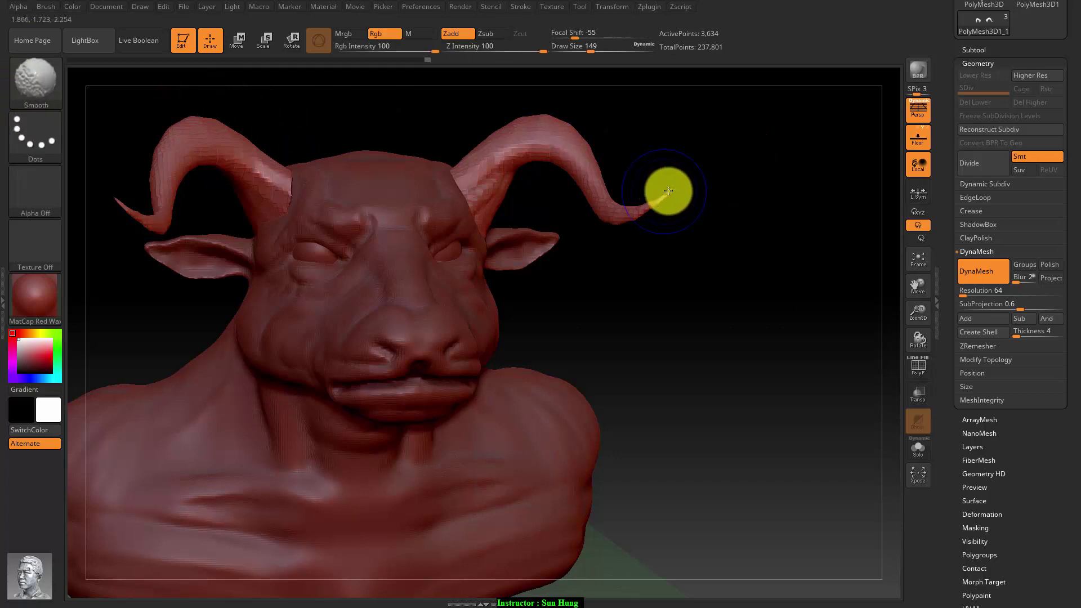
{"action": "key", "text": "ctrl"}
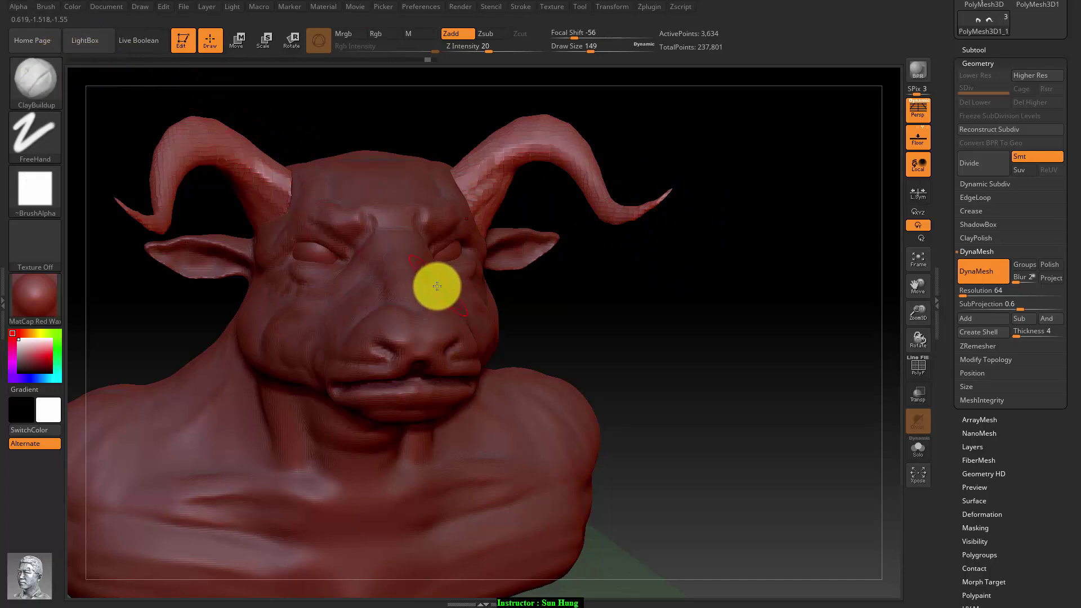
Switch to the Inflat brush via B-I and view the head straight from the front.
{"action": "key", "text": "b"}
{"action": "key", "text": "i"}
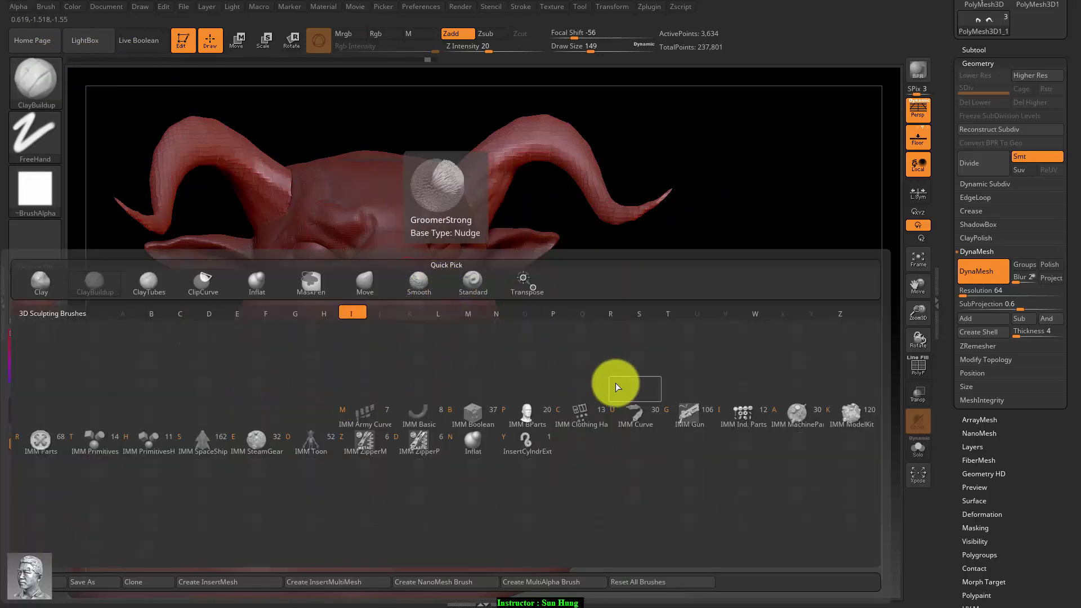
{"action": "left_click", "coordinate": [472, 445]}
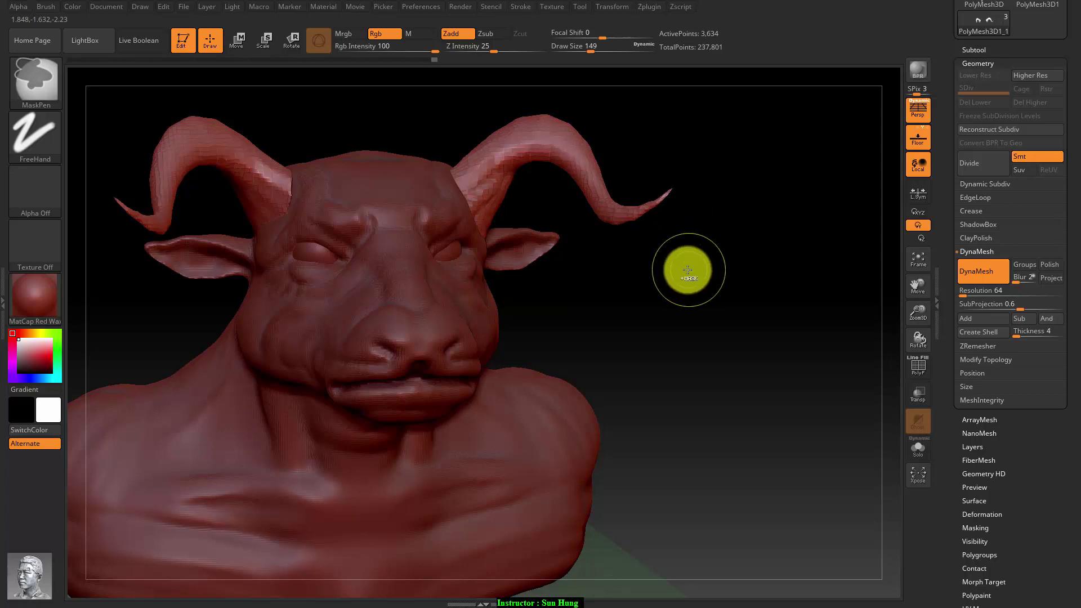
{"action": "mouse_move", "coordinate": [687, 265]}
{"action": "left_mouse_down"}
{"action": "mouse_move", "coordinate": [664, 255]}
{"action": "mouse_move", "coordinate": [683, 261]}
{"action": "left_mouse_up"}
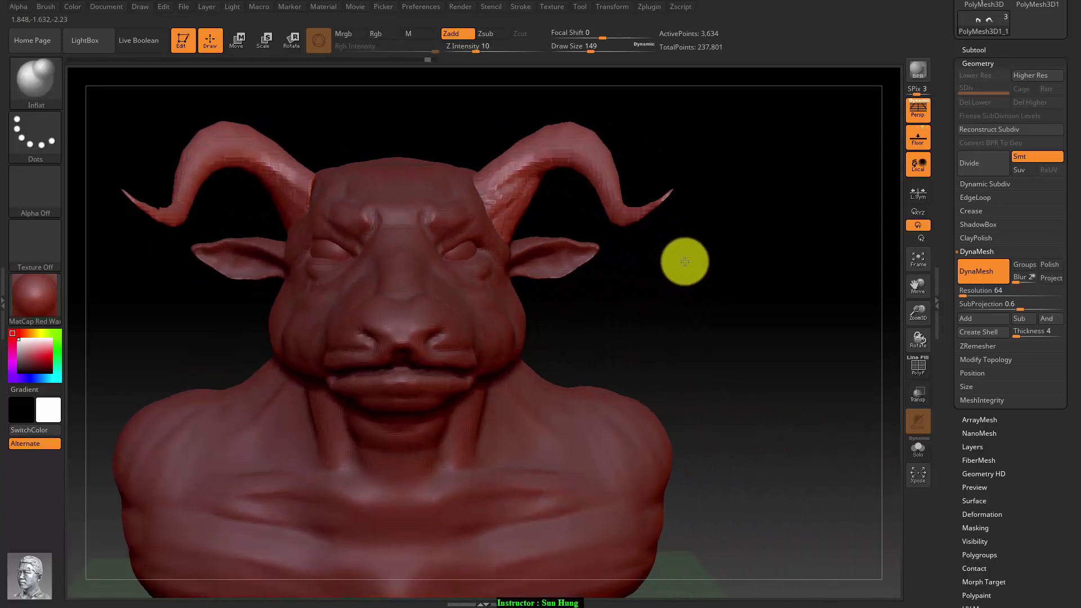
{"action": "key", "text": "ctrl"}
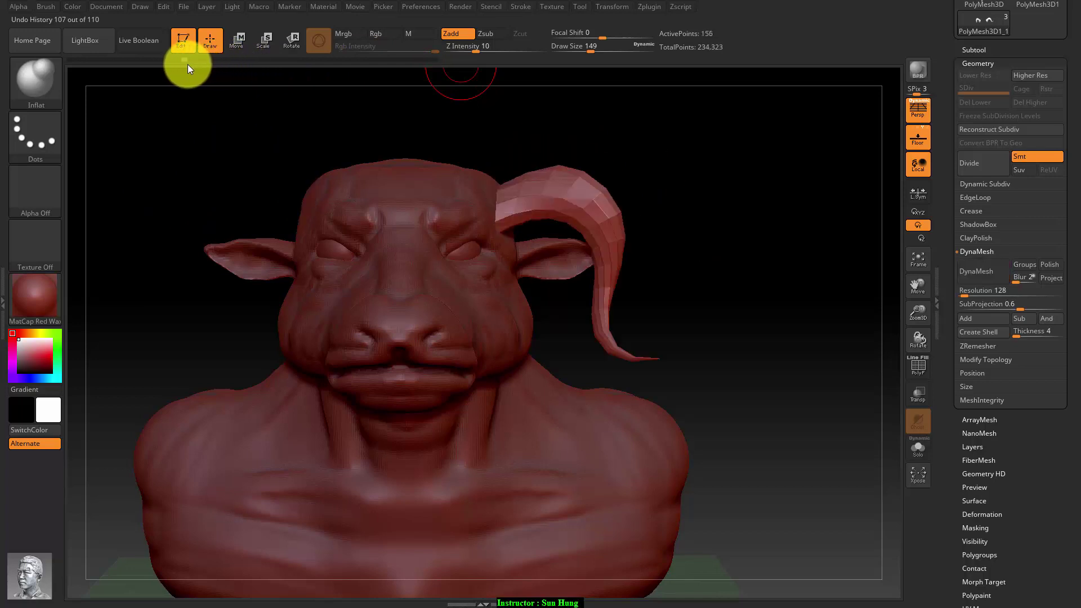
Restore the mirrored horns from history and DynaMesh them with the head at resolution 64.
{"action": "left_click_drag", "start_coordinate": [200, 65], "coordinate": [211, 64]}
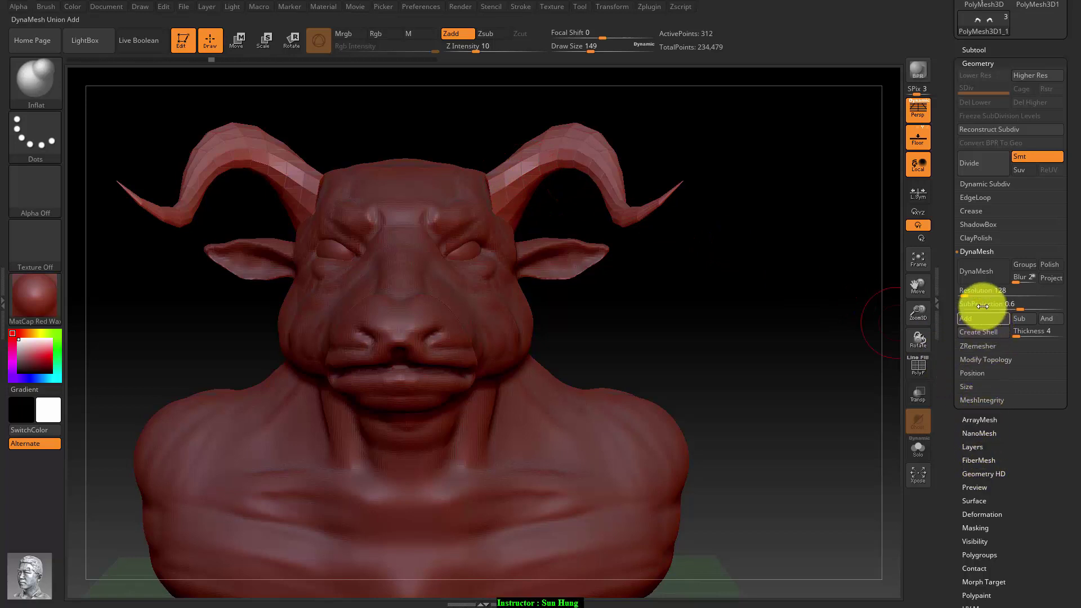
{"action": "left_click_drag", "start_coordinate": [978, 291], "coordinate": [970, 291]}
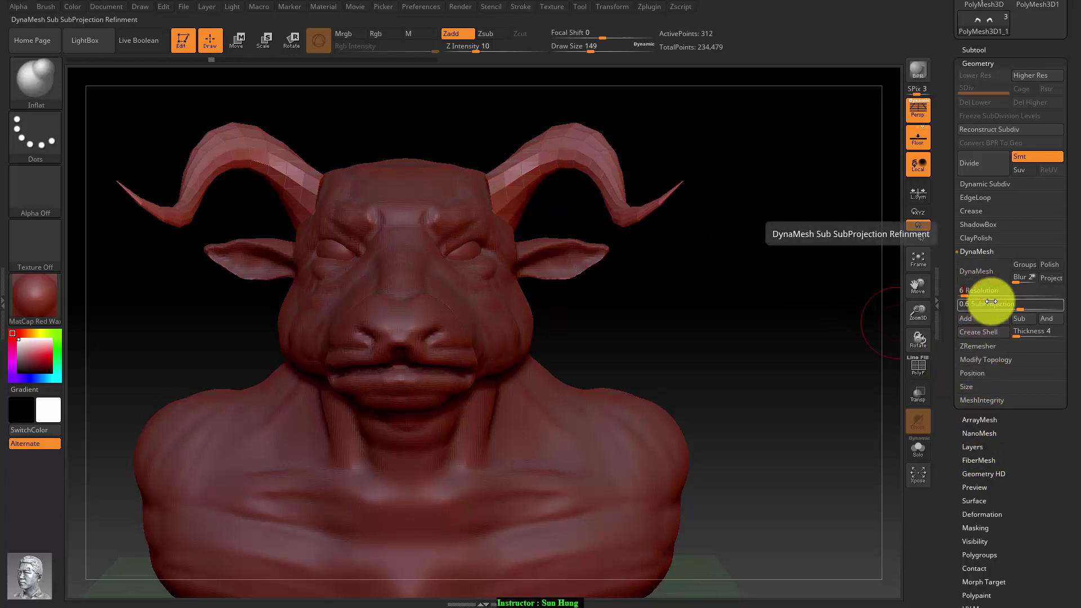
{"action": "left_click", "coordinate": [973, 269]}
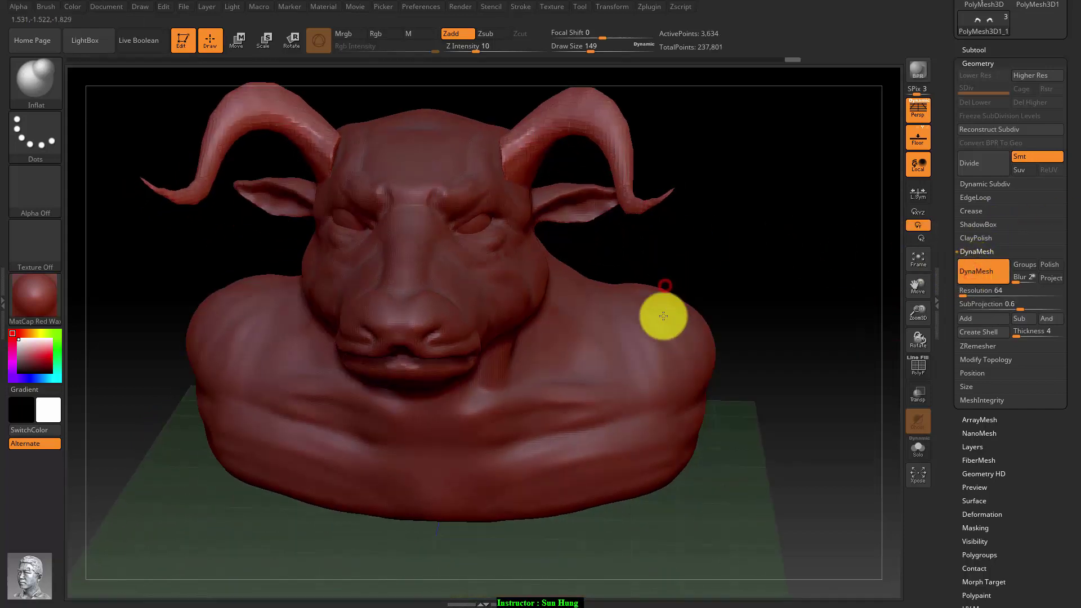
Inflate the horn tips and horn bases on both sides with the Inflat brush.
{"action": "left_click_drag", "start_coordinate": [659, 296], "coordinate": [664, 218]}
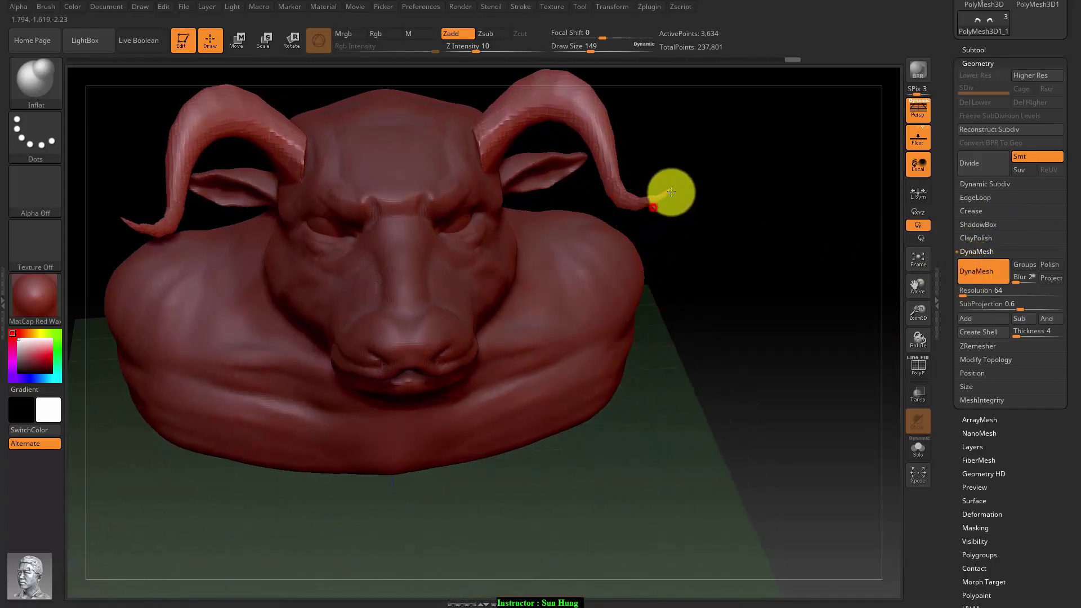
{"action": "mouse_move", "coordinate": [657, 196]}
{"action": "left_mouse_down"}
{"action": "mouse_move", "coordinate": [620, 193]}
{"action": "mouse_move", "coordinate": [642, 193]}
{"action": "left_mouse_up"}
{"action": "mouse_move", "coordinate": [609, 149]}
{"action": "left_mouse_down"}
{"action": "mouse_move", "coordinate": [620, 193]}
{"action": "mouse_move", "coordinate": [664, 217]}
{"action": "mouse_move", "coordinate": [717, 212]}
{"action": "mouse_move", "coordinate": [604, 192]}
{"action": "mouse_move", "coordinate": [667, 147]}
{"action": "mouse_move", "coordinate": [723, 131]}
{"action": "mouse_move", "coordinate": [689, 175]}
{"action": "mouse_move", "coordinate": [666, 174]}
{"action": "left_mouse_up"}
{"action": "mouse_move", "coordinate": [559, 375]}
{"action": "left_mouse_down"}
{"action": "mouse_move", "coordinate": [772, 164]}
{"action": "mouse_move", "coordinate": [673, 178]}
{"action": "mouse_move", "coordinate": [715, 125]}
{"action": "left_mouse_up"}
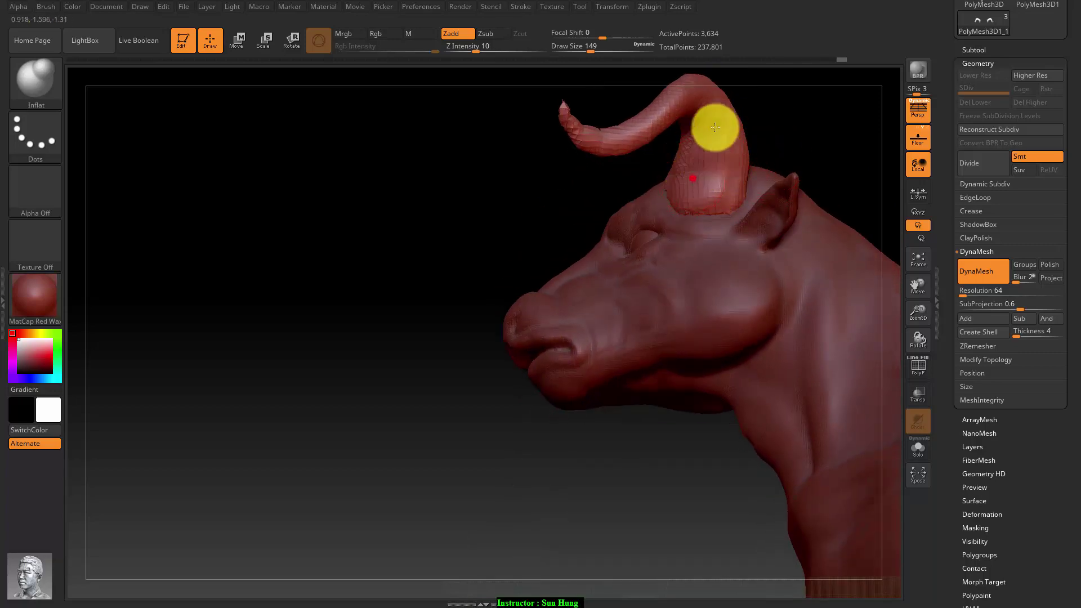
{"action": "mouse_move", "coordinate": [430, 249]}
{"action": "left_mouse_down"}
{"action": "mouse_move", "coordinate": [444, 261]}
{"action": "mouse_move", "coordinate": [422, 295]}
{"action": "mouse_move", "coordinate": [714, 188]}
{"action": "left_mouse_up"}
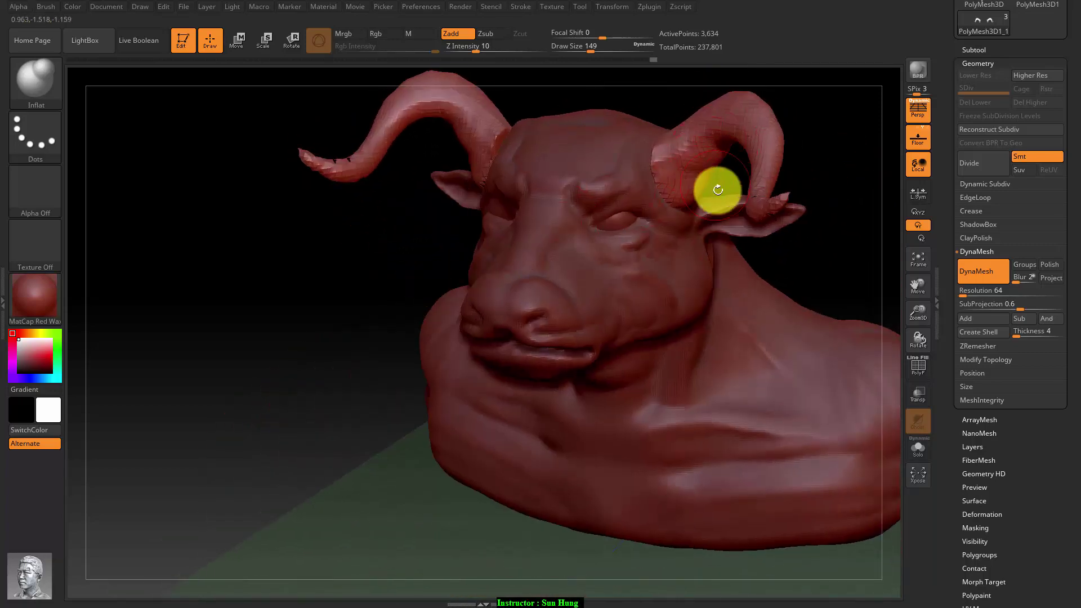
{"action": "mouse_move", "coordinate": [295, 321]}
{"action": "left_mouse_down"}
{"action": "mouse_move", "coordinate": [319, 362]}
{"action": "mouse_move", "coordinate": [330, 420]}
{"action": "mouse_move", "coordinate": [681, 181]}
{"action": "left_mouse_up"}
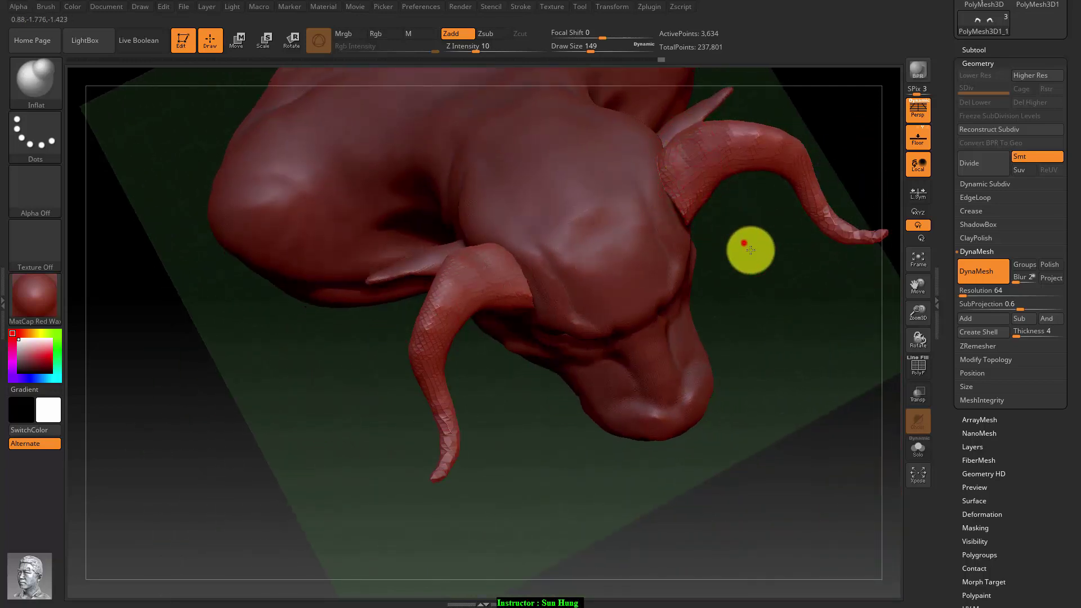
{"action": "mouse_move", "coordinate": [748, 249]}
{"action": "left_mouse_down"}
{"action": "mouse_move", "coordinate": [653, 151]}
{"action": "mouse_move", "coordinate": [783, 133]}
{"action": "mouse_move", "coordinate": [743, 169]}
{"action": "mouse_move", "coordinate": [720, 172]}
{"action": "mouse_move", "coordinate": [735, 155]}
{"action": "left_mouse_up"}
Switch to the Move brush with B-M-V and pull the horn-base surface up and outward.
{"action": "key", "text": "b"}
{"action": "key", "text": "m"}
{"action": "key", "text": "v"}
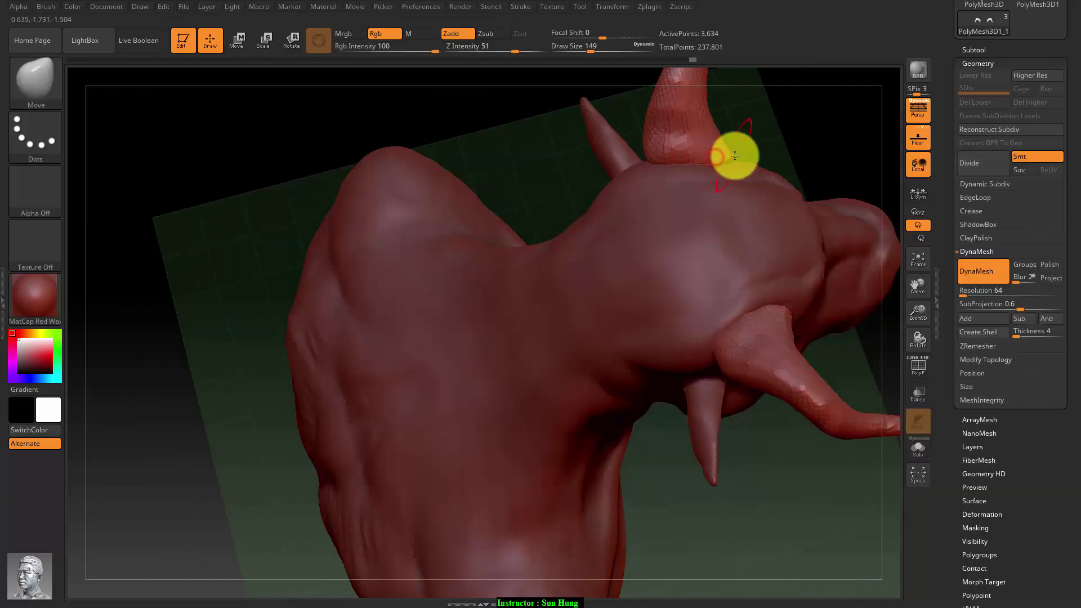
{"action": "mouse_move", "coordinate": [735, 170]}
{"action": "right_mouse_down"}
{"action": "mouse_move", "coordinate": [758, 125]}
{"action": "mouse_move", "coordinate": [729, 101]}
{"action": "mouse_move", "coordinate": [742, 138]}
{"action": "right_mouse_up"}
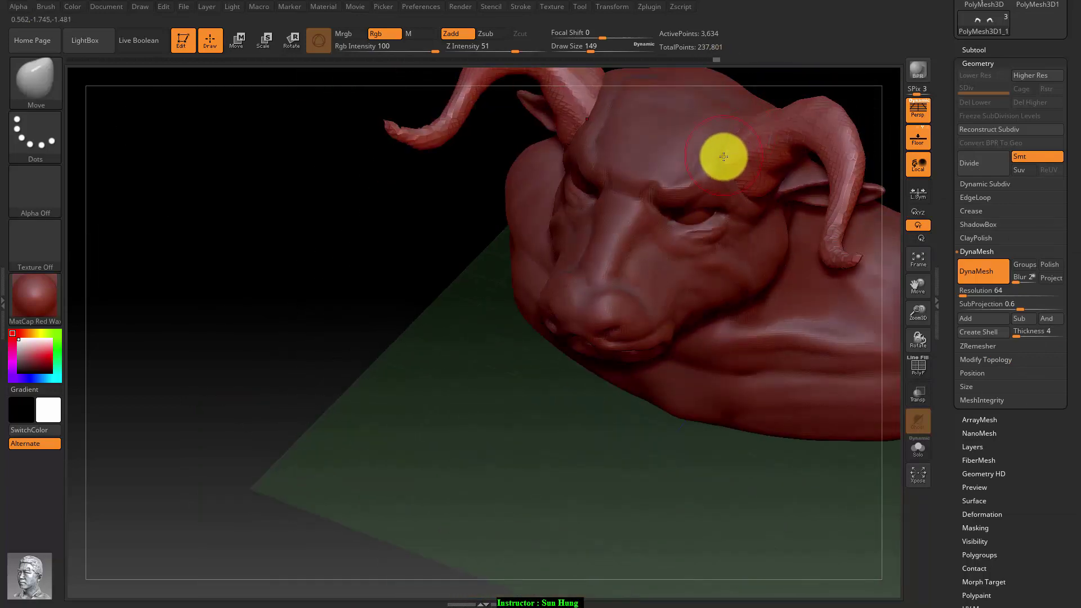
{"action": "mouse_move", "coordinate": [732, 381]}
{"action": "right_mouse_down"}
{"action": "mouse_move", "coordinate": [586, 408]}
{"action": "mouse_move", "coordinate": [761, 193]}
{"action": "right_mouse_up"}
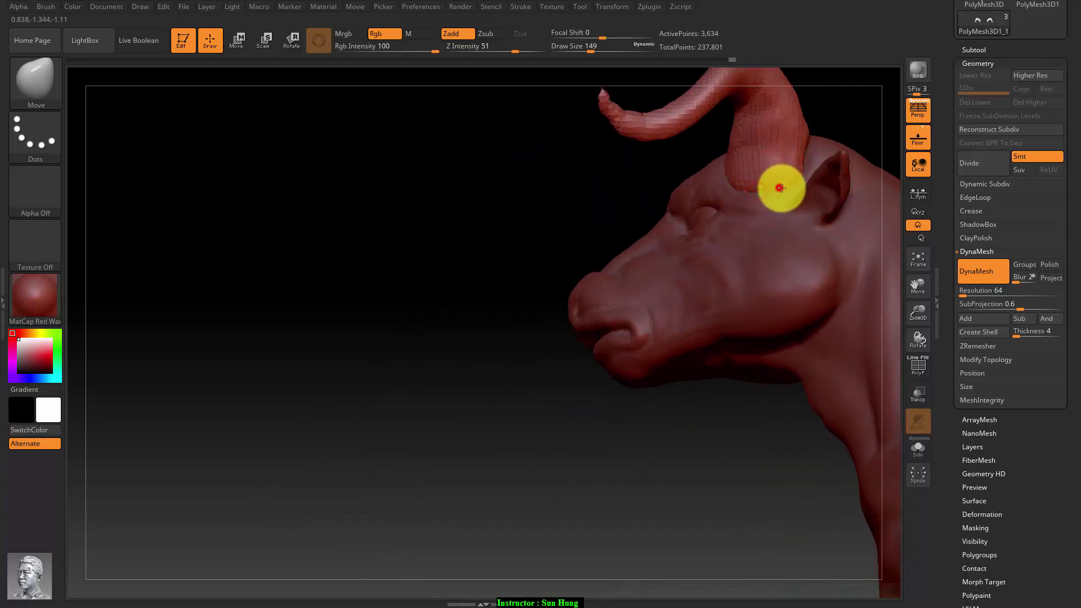
{"action": "left_click_drag", "start_coordinate": [780, 187], "coordinate": [807, 159]}
{"action": "mouse_move", "coordinate": [555, 203]}
{"action": "right_mouse_down"}
{"action": "mouse_move", "coordinate": [613, 213]}
{"action": "mouse_move", "coordinate": [623, 244]}
{"action": "mouse_move", "coordinate": [427, 256]}
{"action": "mouse_move", "coordinate": [466, 259]}
{"action": "mouse_move", "coordinate": [385, 267]}
{"action": "mouse_move", "coordinate": [291, 321]}
{"action": "mouse_move", "coordinate": [290, 193]}
{"action": "right_mouse_up"}
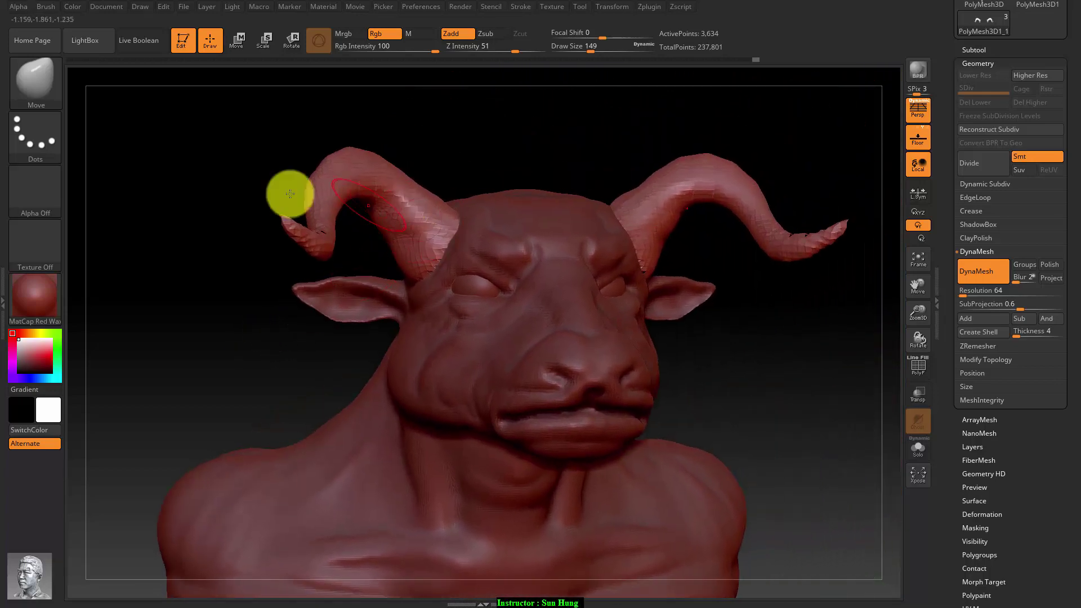
Switch to ClayBuildup and add clay around the horn base where it meets the head.
{"action": "left_click", "coordinate": [29, 79]}
{"action": "left_click", "coordinate": [157, 91]}
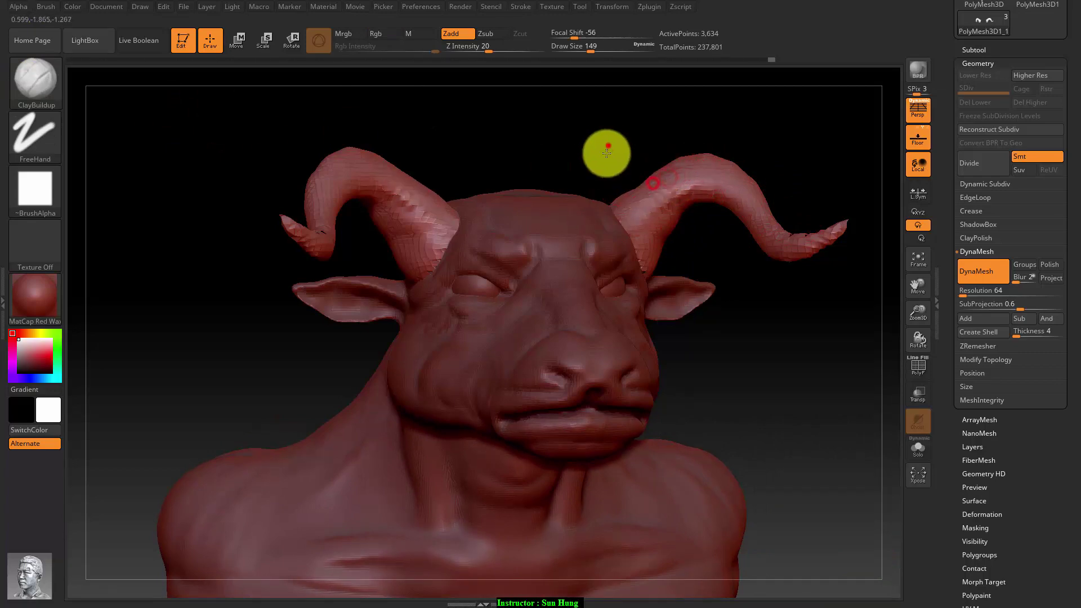
{"action": "mouse_move", "coordinate": [607, 152]}
{"action": "right_mouse_down"}
{"action": "mouse_move", "coordinate": [664, 169]}
{"action": "mouse_move", "coordinate": [591, 182]}
{"action": "mouse_move", "coordinate": [641, 152]}
{"action": "mouse_move", "coordinate": [736, 186]}
{"action": "mouse_move", "coordinate": [646, 195]}
{"action": "right_mouse_up"}
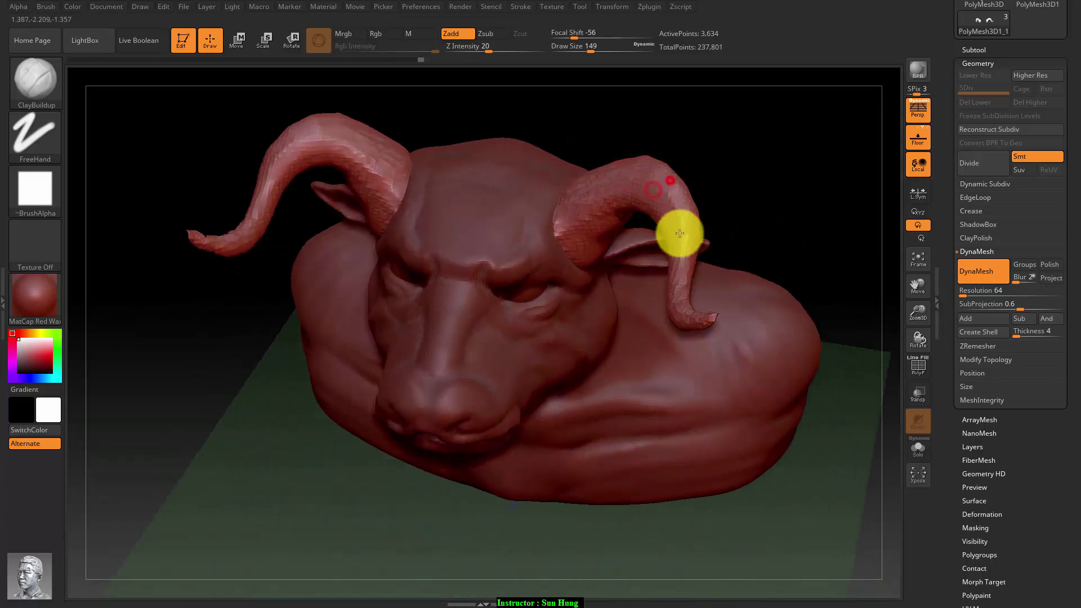
{"action": "right_click_drag", "start_coordinate": [789, 169], "coordinate": [693, 232]}
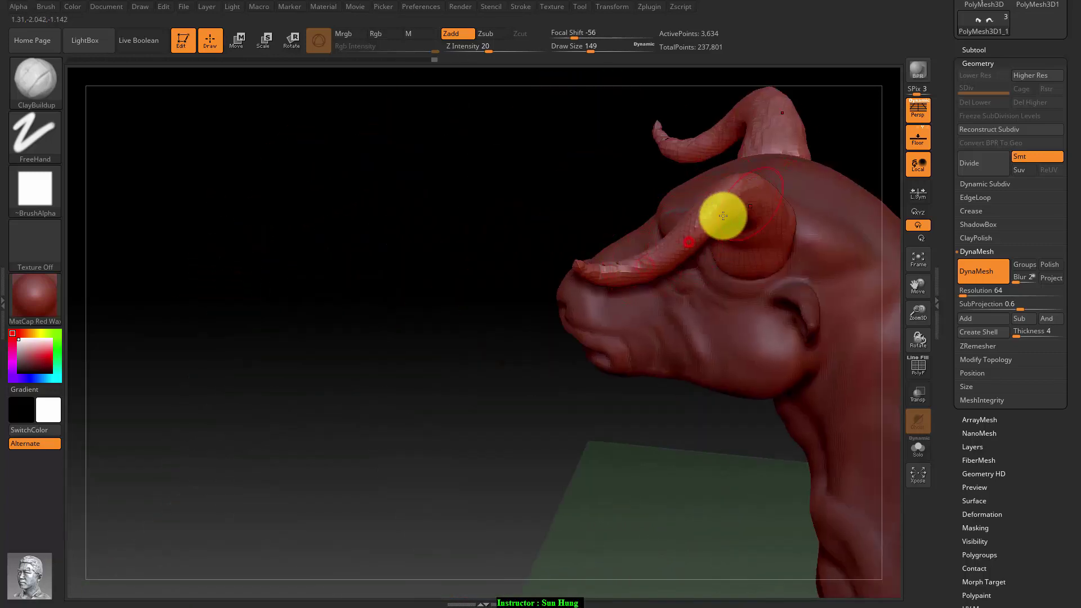
{"action": "right_click_drag", "start_coordinate": [640, 221], "coordinate": [560, 159]}
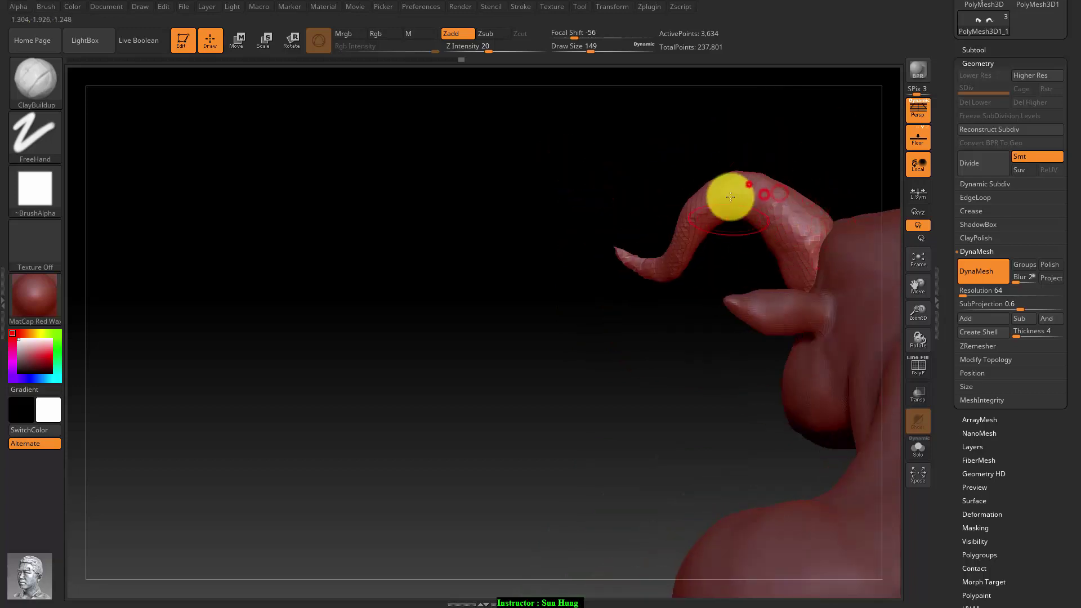
{"action": "right_click_drag", "start_coordinate": [686, 215], "coordinate": [639, 200]}
{"action": "mouse_move", "coordinate": [702, 137]}
{"action": "right_mouse_down"}
{"action": "mouse_move", "coordinate": [705, 225]}
{"action": "mouse_move", "coordinate": [688, 197]}
{"action": "mouse_move", "coordinate": [689, 215]}
{"action": "right_mouse_up"}
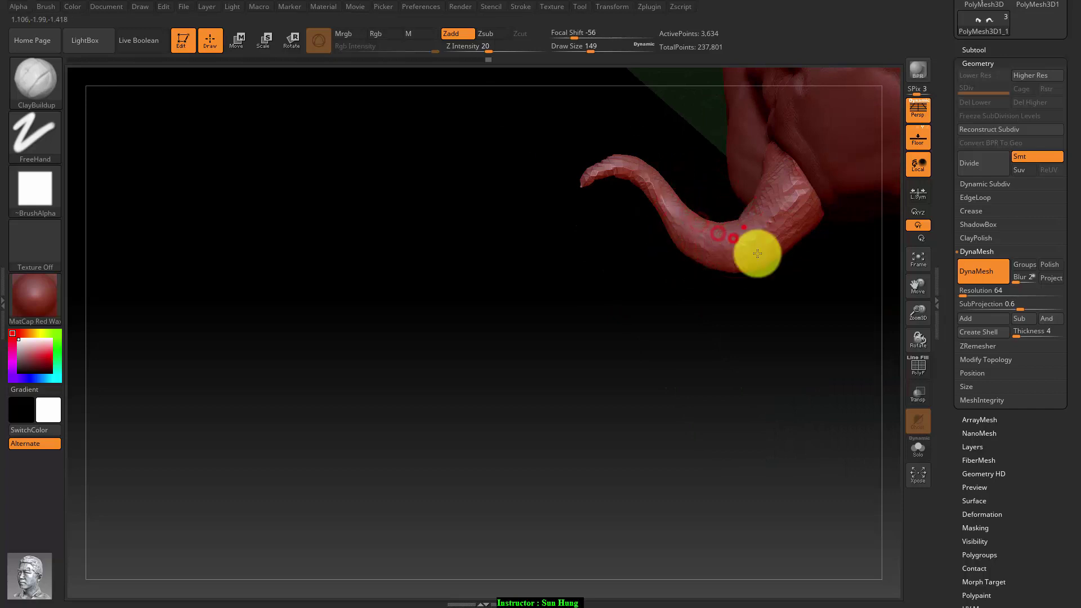
{"action": "mouse_move", "coordinate": [814, 238]}
{"action": "left_mouse_down"}
{"action": "mouse_move", "coordinate": [803, 198]}
{"action": "mouse_move", "coordinate": [758, 169]}
{"action": "mouse_move", "coordinate": [816, 221]}
{"action": "left_mouse_up"}
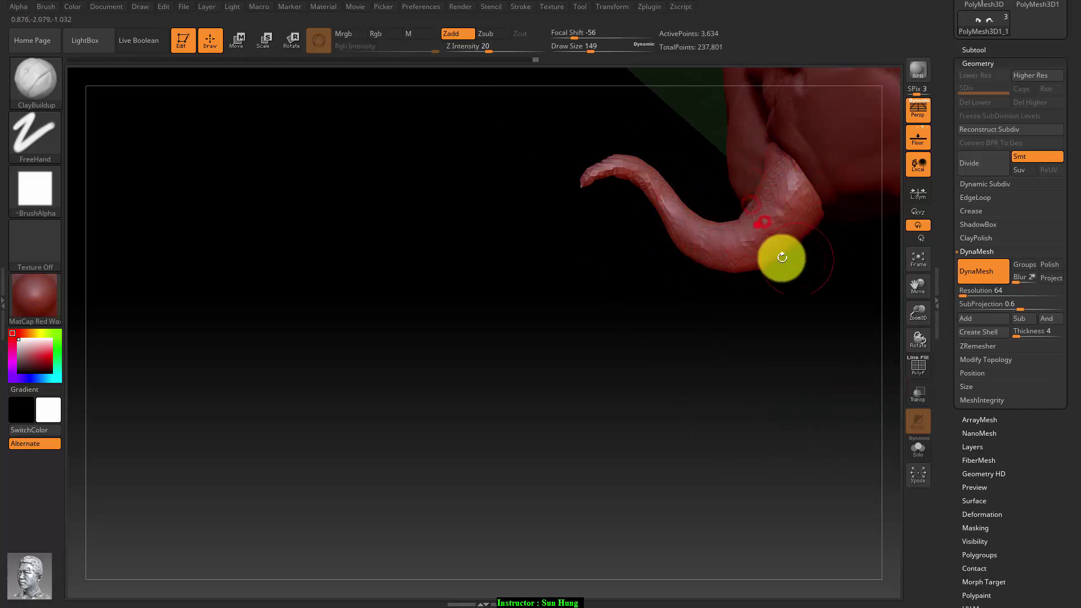
{"action": "mouse_move", "coordinate": [782, 257]}
{"action": "right_mouse_down"}
{"action": "mouse_move", "coordinate": [664, 125]}
{"action": "mouse_move", "coordinate": [719, 186]}
{"action": "mouse_move", "coordinate": [755, 24]}
{"action": "mouse_move", "coordinate": [761, 295]}
{"action": "mouse_move", "coordinate": [760, 229]}
{"action": "right_mouse_up"}
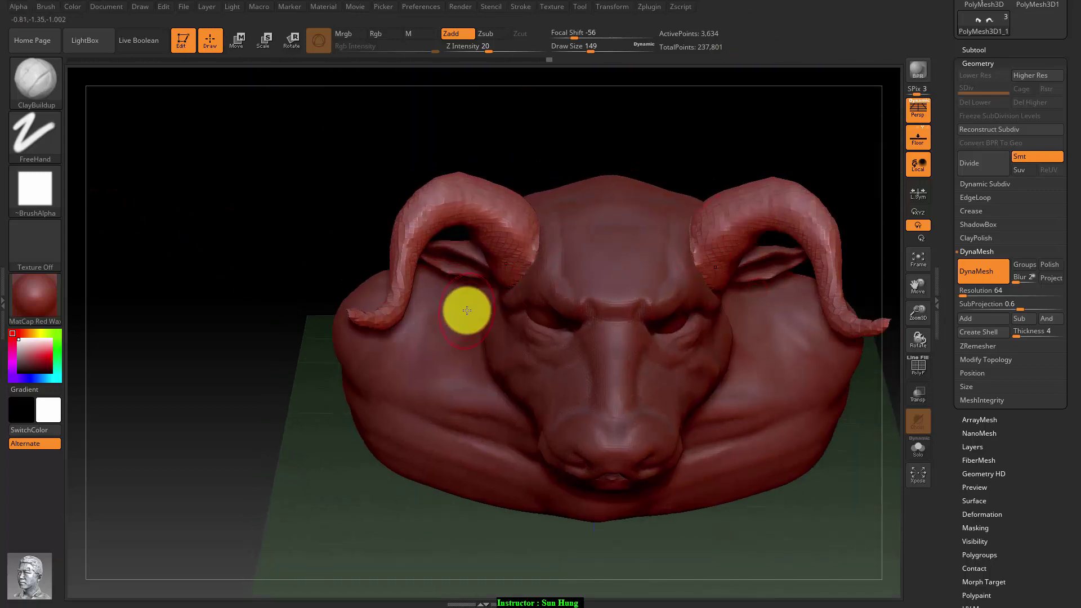
Switch to the DamStandard brush (B-D-S) with a Draw Size of 65.
{"action": "key", "text": "b"}
{"action": "key", "text": "d"}
{"action": "key", "text": "s"}
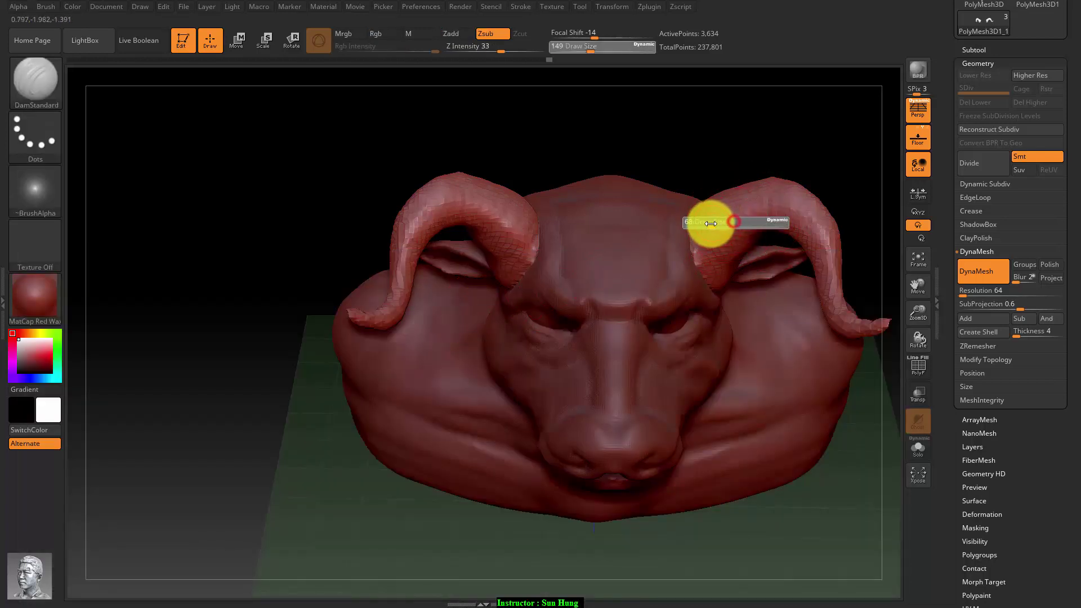
{"action": "left_click_drag", "start_coordinate": [711, 224], "coordinate": [707, 223]}
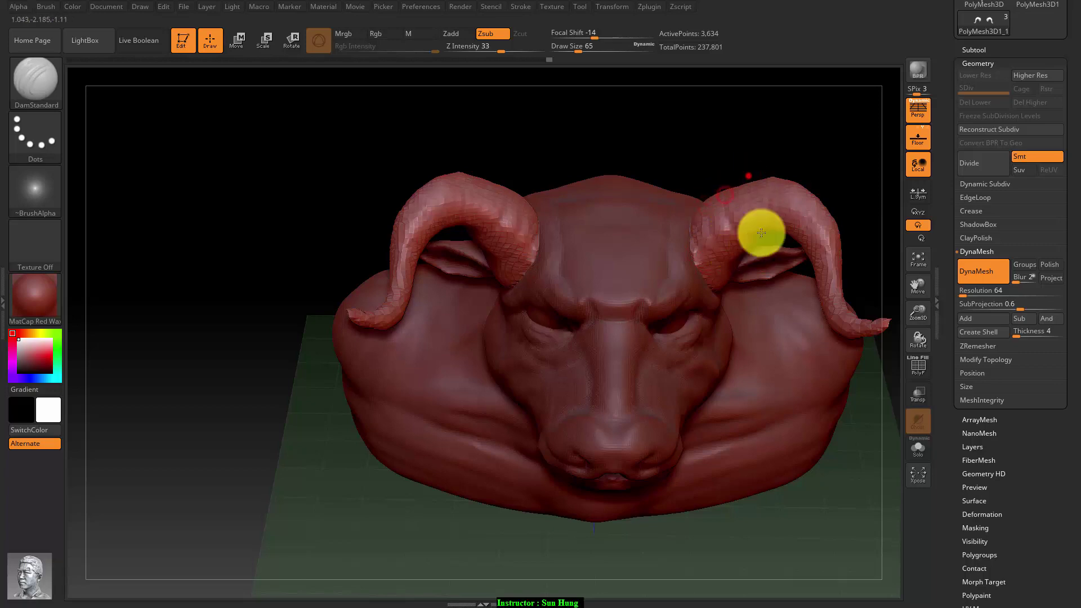
Carve a fine crease running down along the horn.
{"action": "right_click_drag", "start_coordinate": [761, 233], "coordinate": [772, 190]}
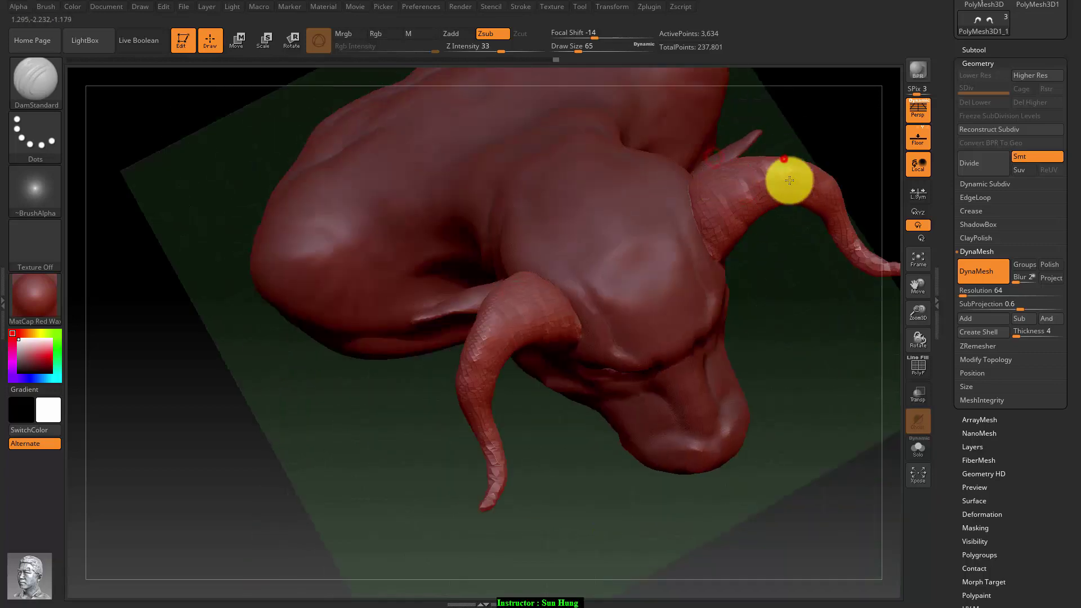
{"action": "mouse_move", "coordinate": [782, 298]}
{"action": "right_mouse_down"}
{"action": "mouse_move", "coordinate": [762, 187]}
{"action": "mouse_move", "coordinate": [739, 242]}
{"action": "right_mouse_up"}
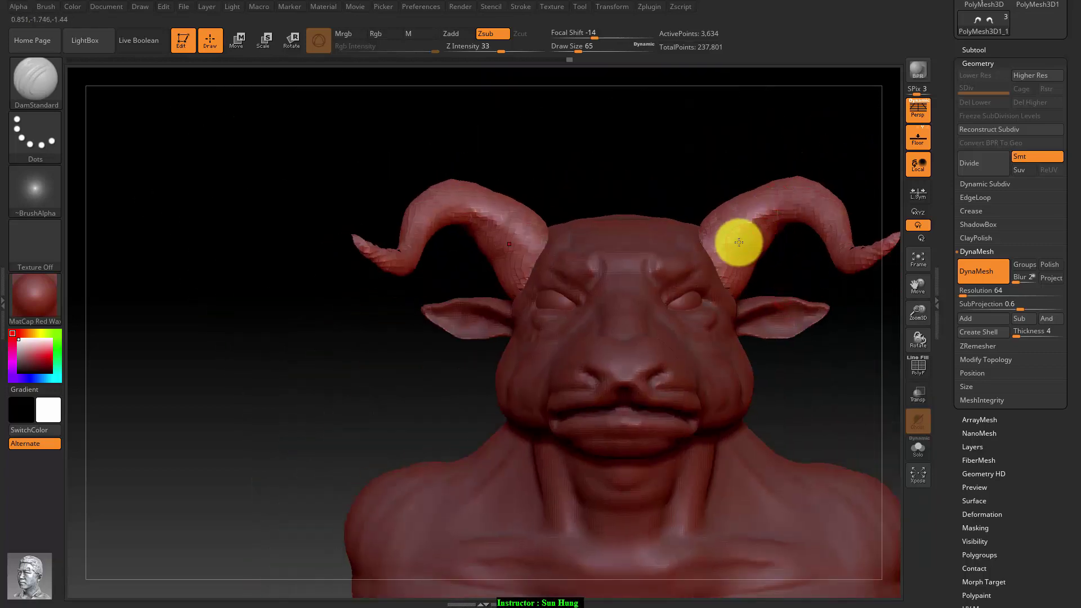
{"action": "mouse_move", "coordinate": [857, 357]}
{"action": "right_mouse_down"}
{"action": "mouse_move", "coordinate": [753, 355]}
{"action": "mouse_move", "coordinate": [781, 201]}
{"action": "right_mouse_up"}
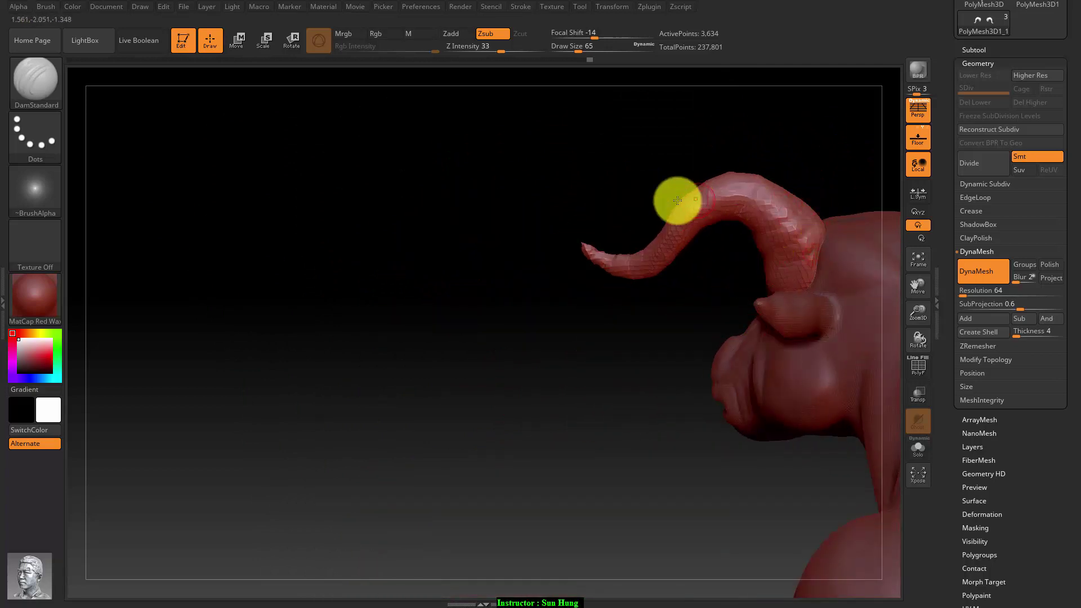
{"action": "right_click_drag", "start_coordinate": [676, 201], "coordinate": [687, 225]}
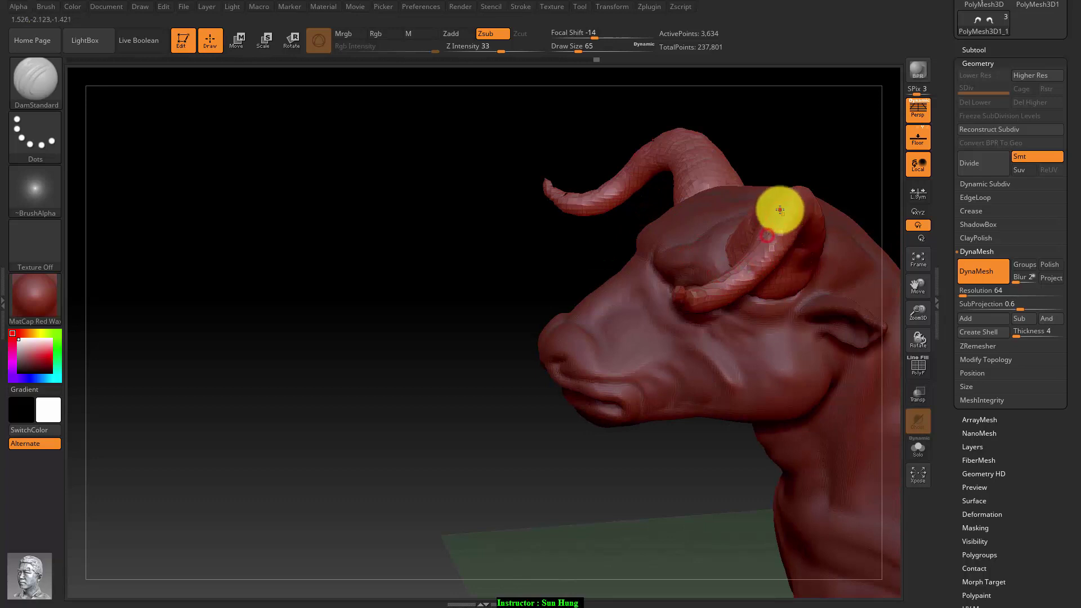
{"action": "mouse_move", "coordinate": [780, 210]}
{"action": "left_mouse_down"}
{"action": "mouse_move", "coordinate": [731, 293]}
{"action": "mouse_move", "coordinate": [795, 203]}
{"action": "mouse_move", "coordinate": [785, 193]}
{"action": "mouse_move", "coordinate": [692, 205]}
{"action": "left_mouse_up"}
{"action": "mouse_move", "coordinate": [828, 111]}
{"action": "left_mouse_down"}
{"action": "mouse_move", "coordinate": [603, 158]}
{"action": "mouse_move", "coordinate": [645, 114]}
{"action": "mouse_move", "coordinate": [579, 113]}
{"action": "mouse_move", "coordinate": [646, 166]}
{"action": "left_mouse_up"}
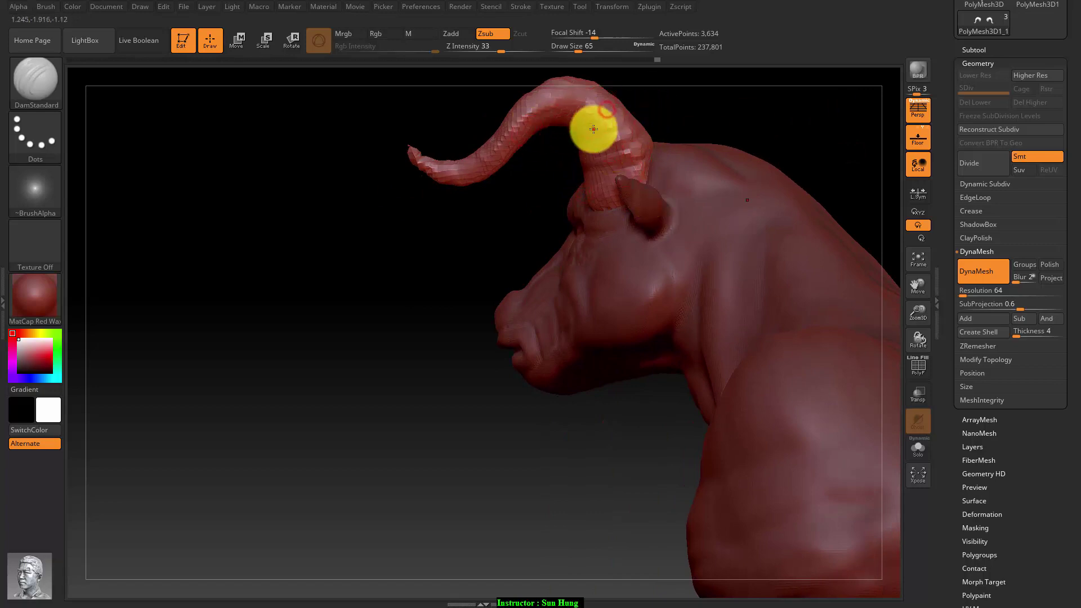
{"action": "mouse_move", "coordinate": [377, 279]}
{"action": "left_mouse_down"}
{"action": "mouse_move", "coordinate": [438, 316]}
{"action": "mouse_move", "coordinate": [653, 287]}
{"action": "mouse_move", "coordinate": [807, 331]}
{"action": "mouse_move", "coordinate": [853, 314]}
{"action": "left_mouse_up"}
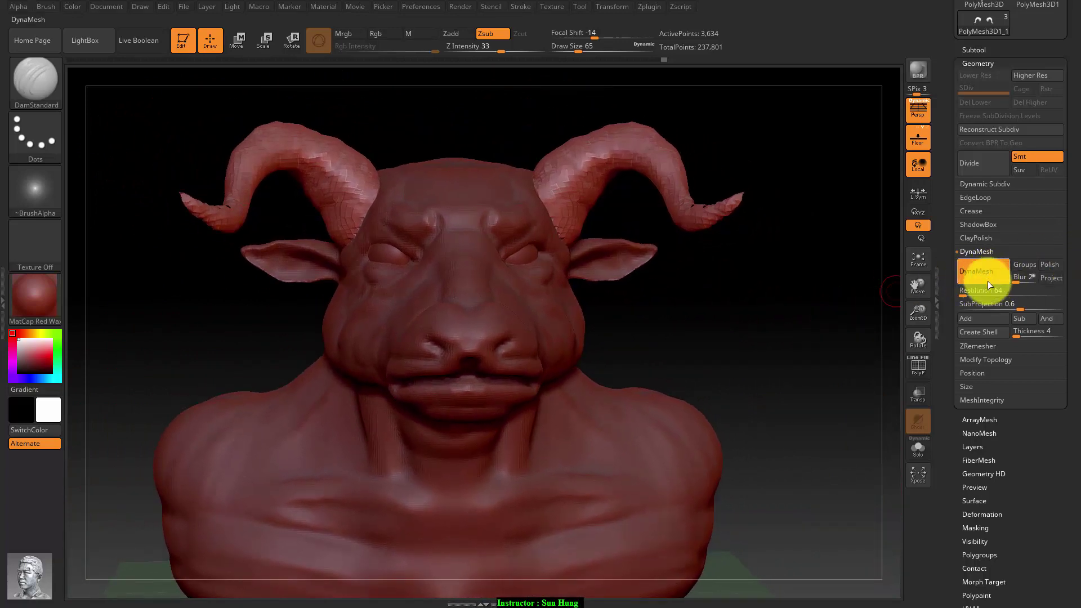
Select the A_Minotaur subtool and set ClayBuildup as the active brush.
{"action": "left_click_drag", "start_coordinate": [1077, 125], "coordinate": [1001, 159]}
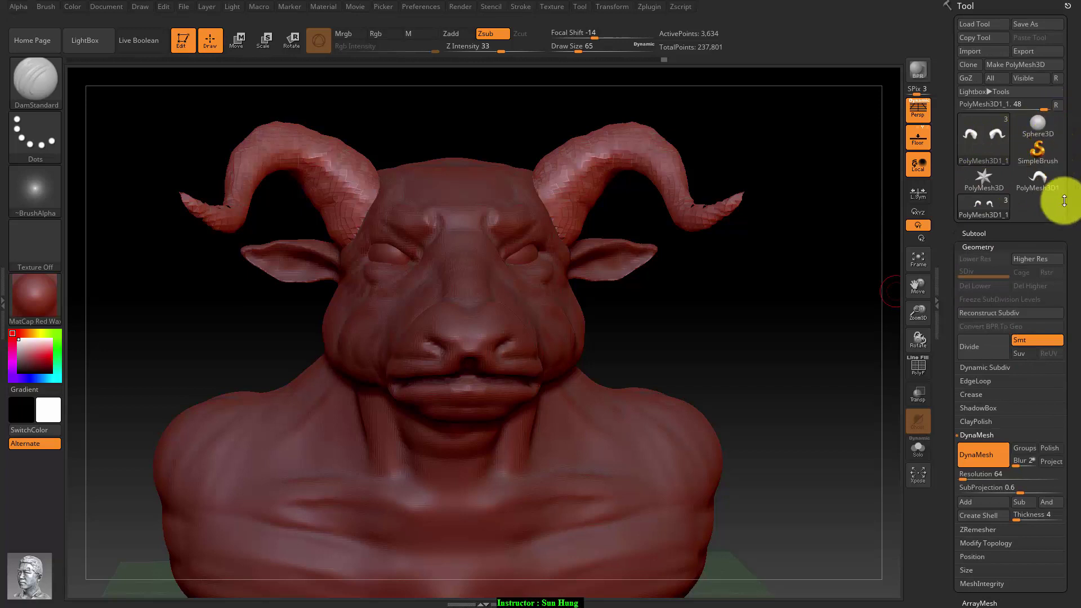
{"action": "left_click", "coordinate": [976, 233]}
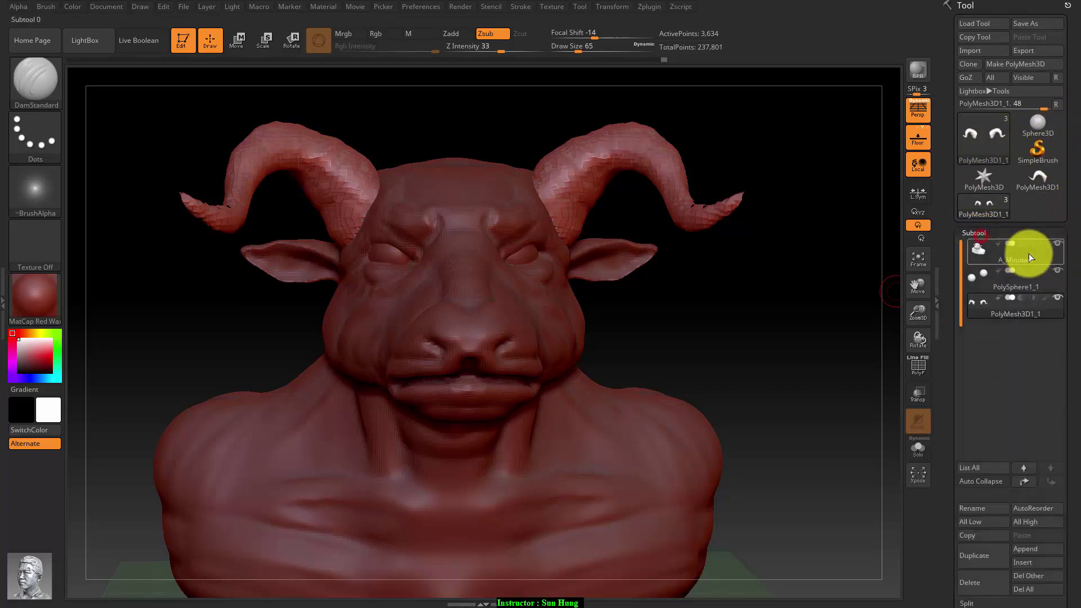
{"action": "left_click", "coordinate": [972, 251]}
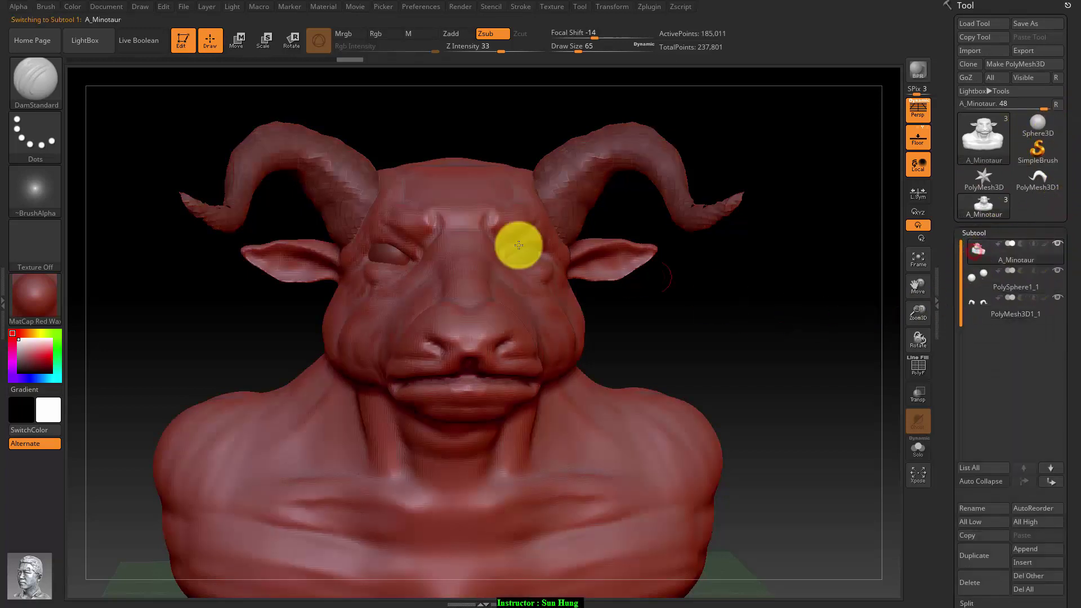
{"action": "left_click", "coordinate": [39, 84]}
{"action": "left_click", "coordinate": [116, 88]}
{"action": "left_click", "coordinate": [32, 90]}
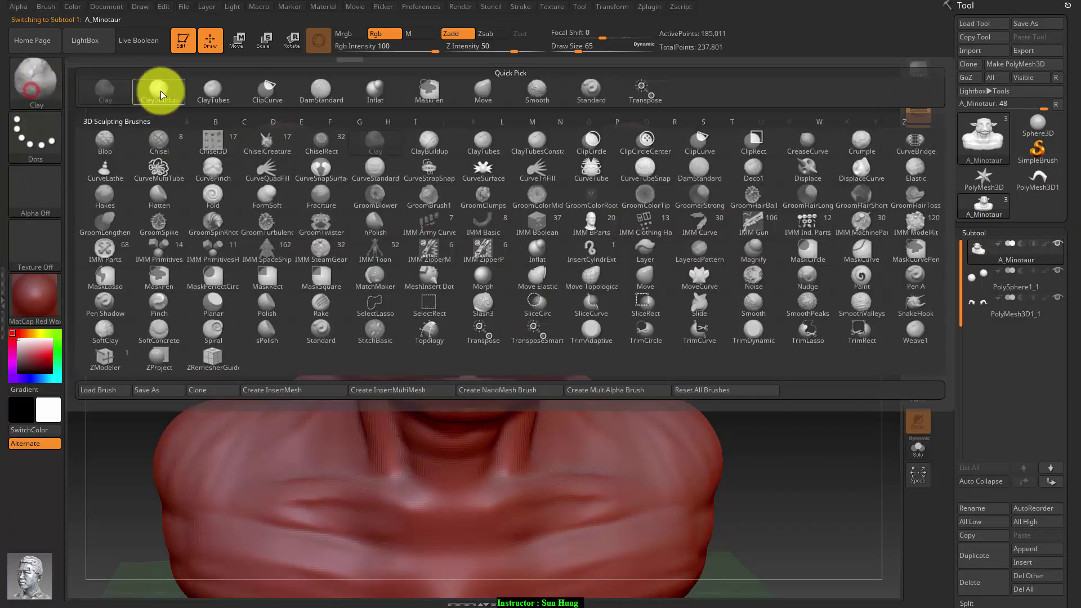
{"action": "left_click", "coordinate": [160, 90]}
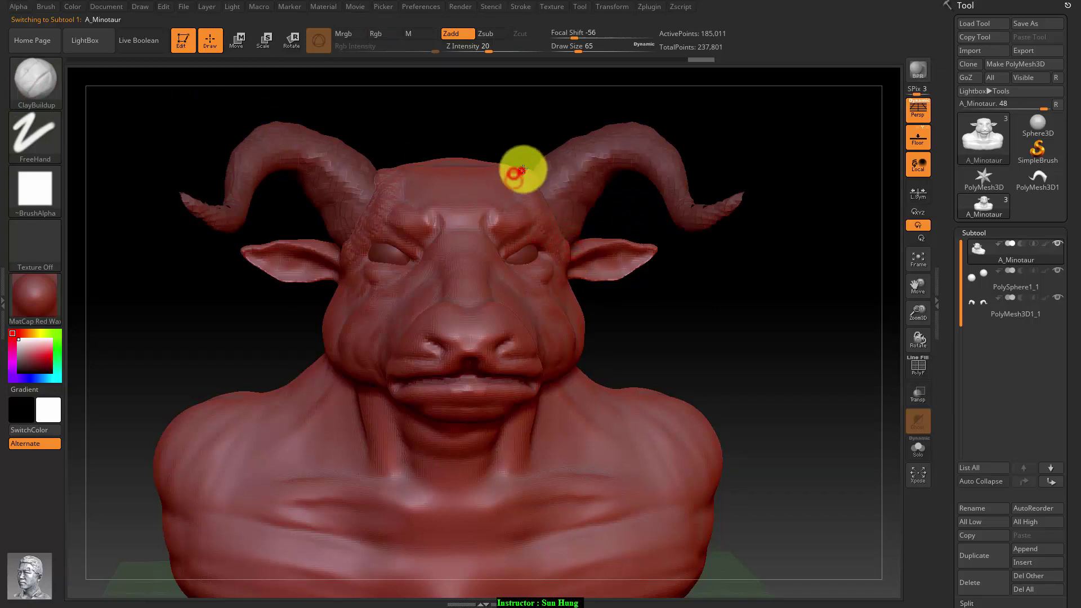
Undo the stray head-top strokes and build up clay on the ridge behind the horn.
{"action": "mouse_move", "coordinate": [714, 266]}
{"action": "left_mouse_down"}
{"action": "mouse_move", "coordinate": [737, 345]}
{"action": "mouse_move", "coordinate": [554, 180]}
{"action": "left_mouse_up"}
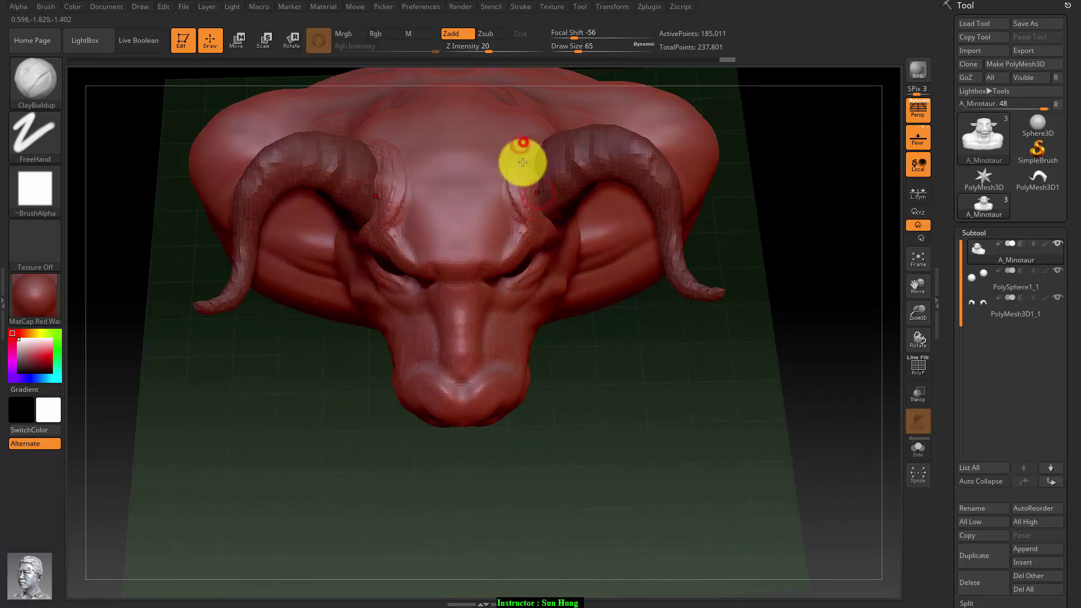
{"action": "mouse_move", "coordinate": [755, 367]}
{"action": "left_mouse_down"}
{"action": "mouse_move", "coordinate": [633, 345]}
{"action": "mouse_move", "coordinate": [591, 126]}
{"action": "left_mouse_up"}
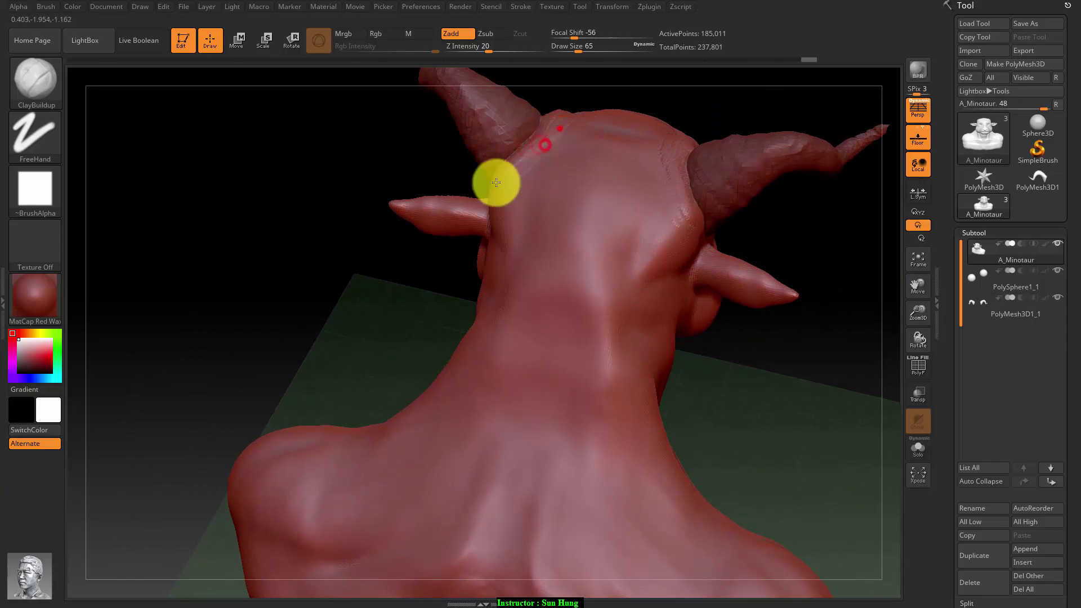
{"action": "key", "text": "ctrl+z"}
{"action": "left_click_drag", "start_coordinate": [515, 161], "coordinate": [547, 110]}
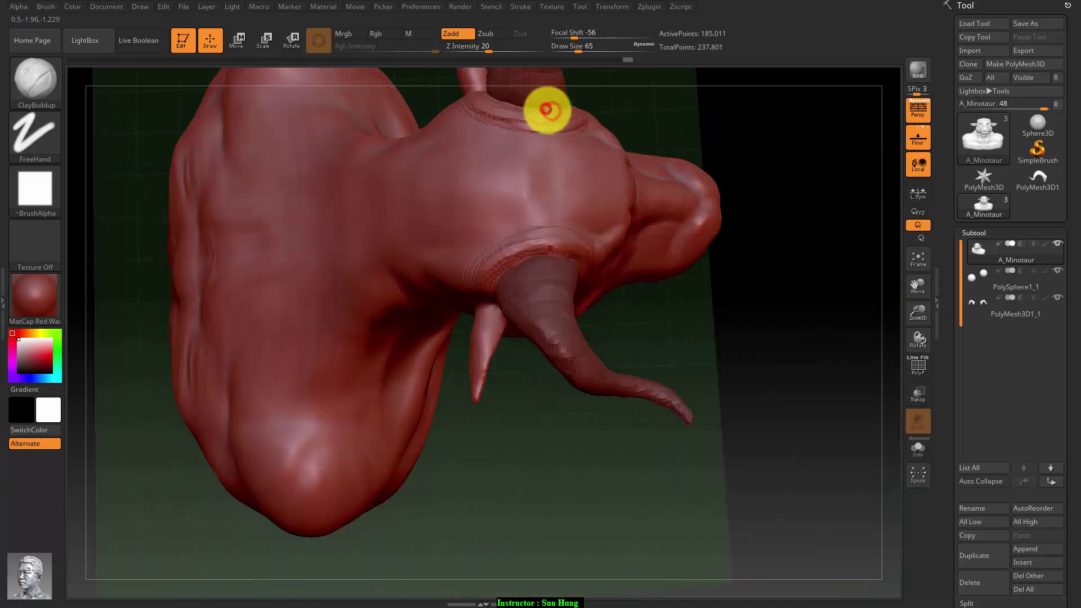
{"action": "mouse_move", "coordinate": [653, 111]}
{"action": "left_mouse_down"}
{"action": "mouse_move", "coordinate": [763, 102]}
{"action": "mouse_move", "coordinate": [751, 48]}
{"action": "mouse_move", "coordinate": [524, 205]}
{"action": "left_mouse_up"}
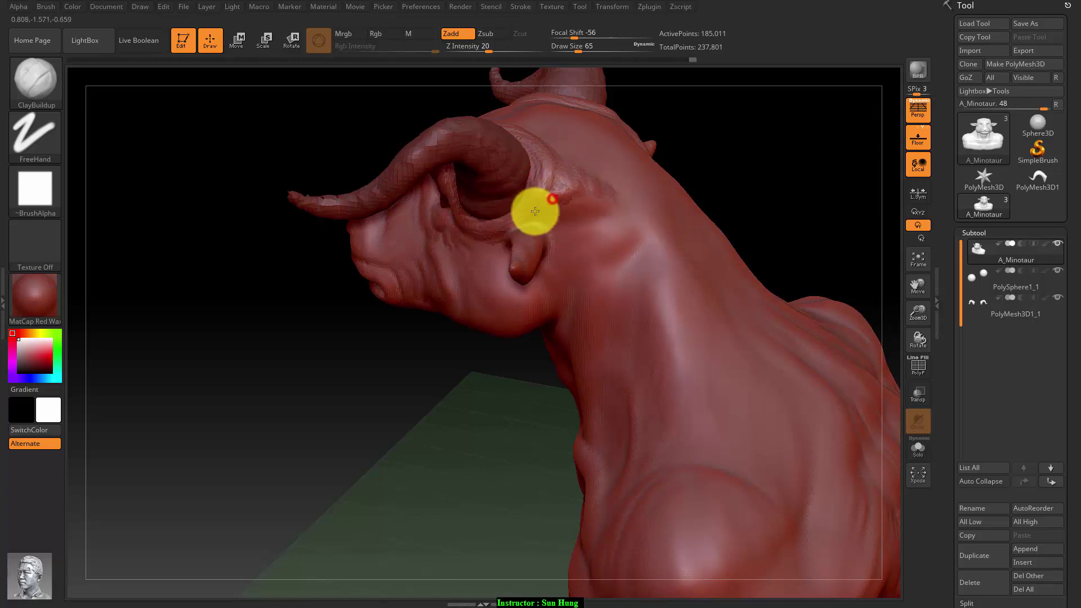
{"action": "left_click_drag", "start_coordinate": [589, 208], "coordinate": [561, 156]}
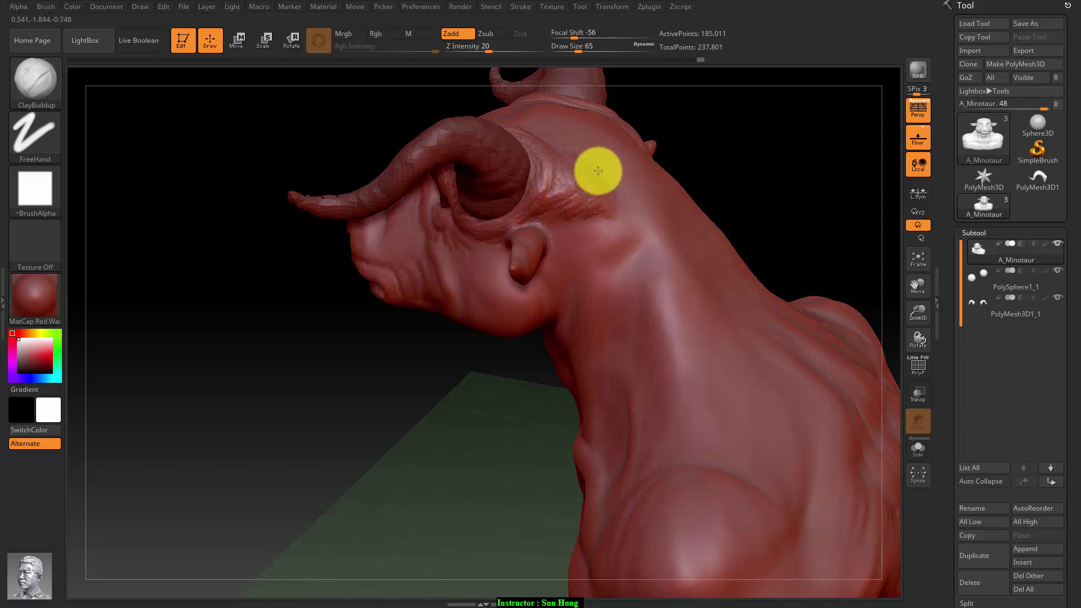
{"action": "left_click_drag", "start_coordinate": [780, 174], "coordinate": [842, 161]}
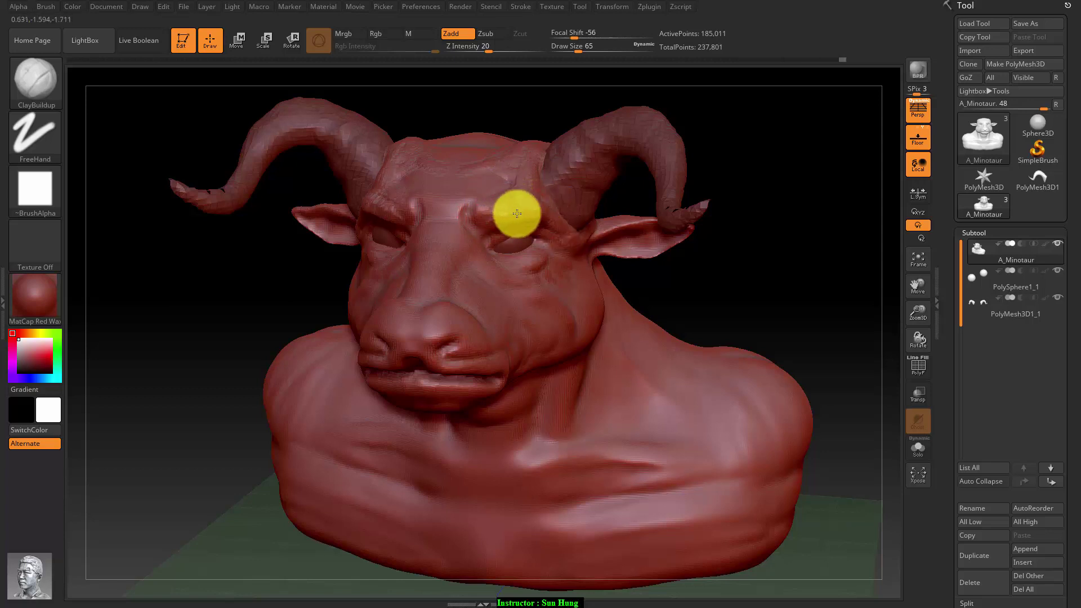
{"action": "left_click_drag", "start_coordinate": [731, 268], "coordinate": [192, 218]}
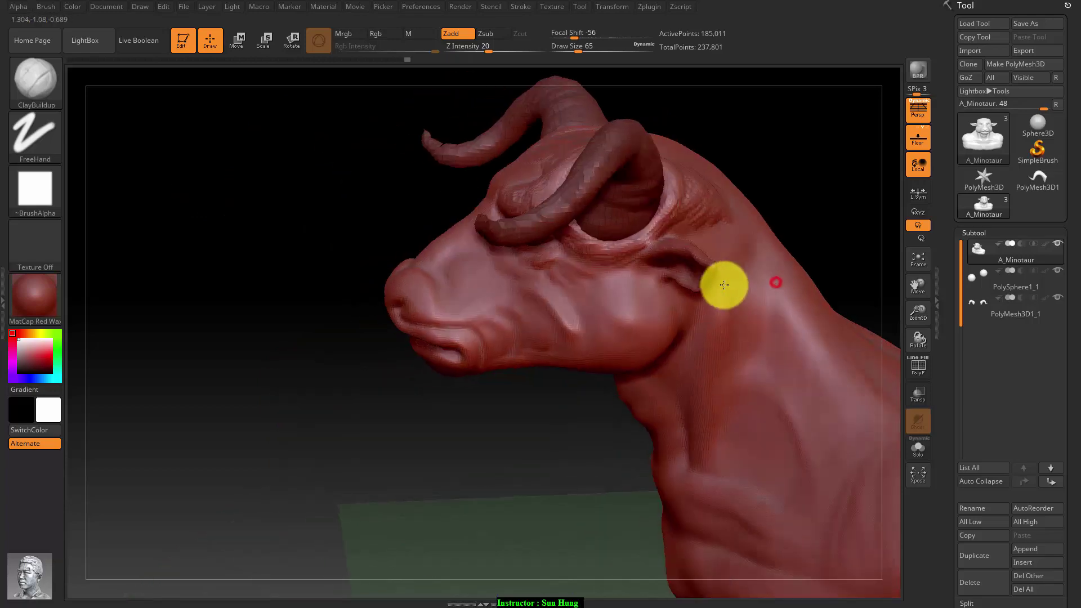
Switch to the Inflat brush and puff up the forehead and brow.
{"action": "left_click", "coordinate": [34, 79]}
{"action": "left_click", "coordinate": [477, 97]}
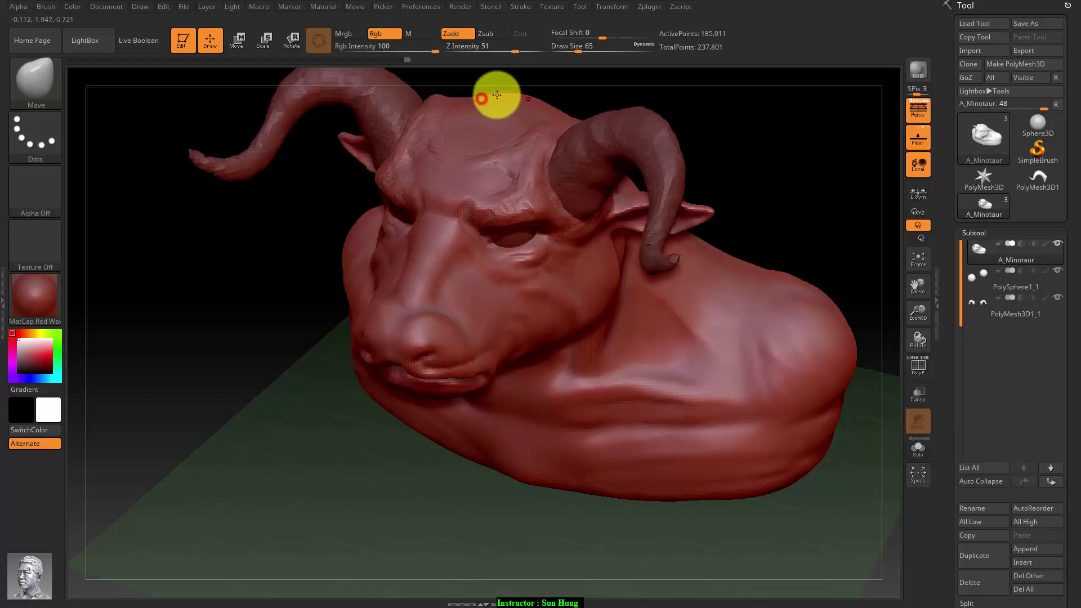
{"action": "left_click", "coordinate": [29, 81]}
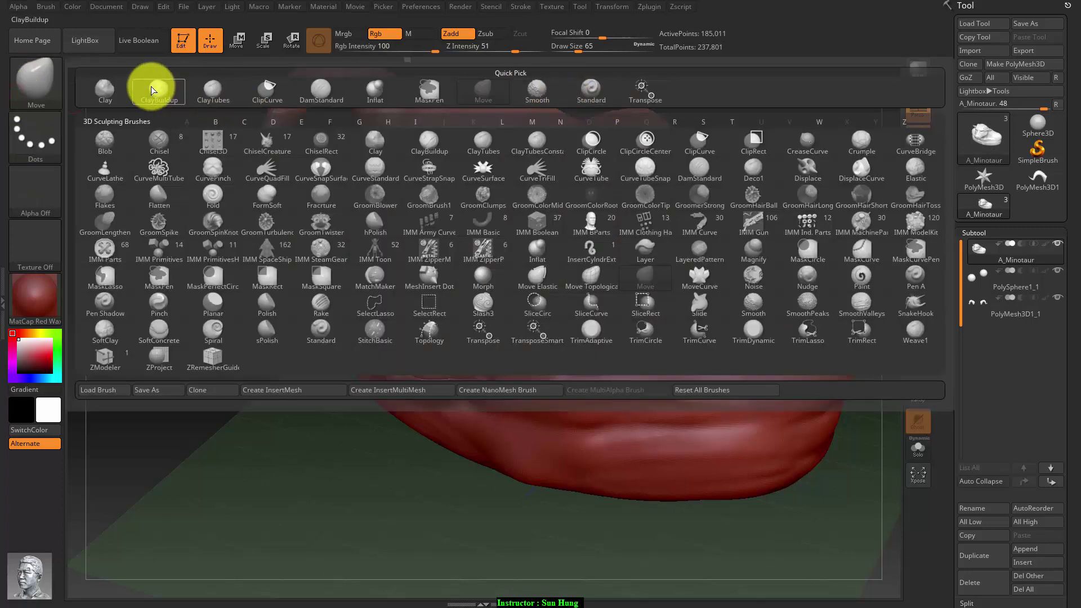
{"action": "left_click", "coordinate": [402, 95]}
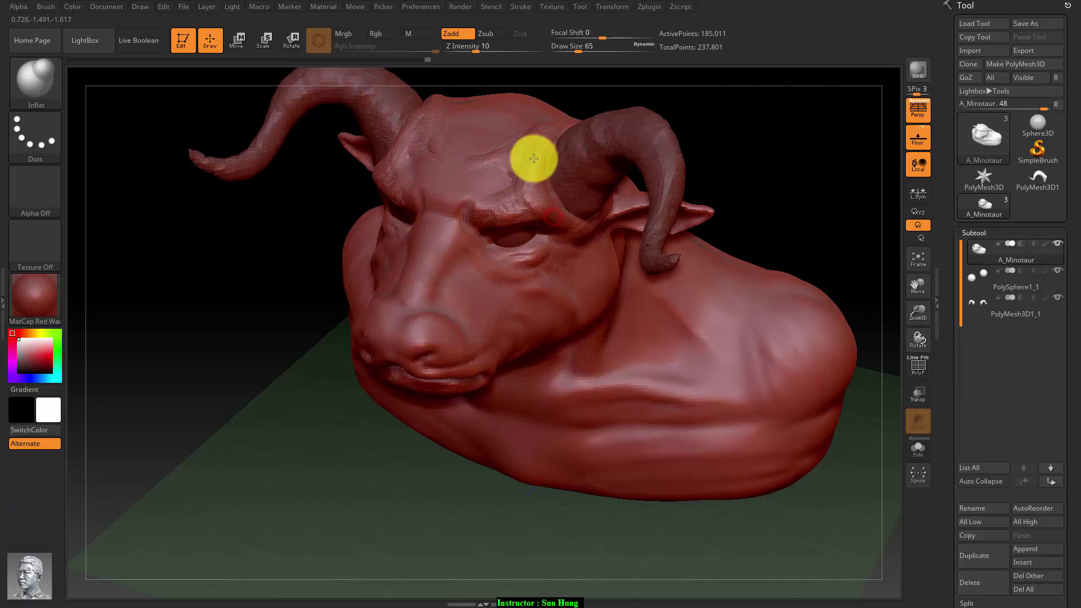
{"action": "left_click_drag", "start_coordinate": [531, 162], "coordinate": [555, 210]}
Refine the horn base and hollow out the inner ear with Inflat.
{"action": "mouse_move", "coordinate": [729, 215]}
{"action": "left_mouse_down"}
{"action": "mouse_move", "coordinate": [782, 171]}
{"action": "mouse_move", "coordinate": [584, 150]}
{"action": "left_mouse_up"}
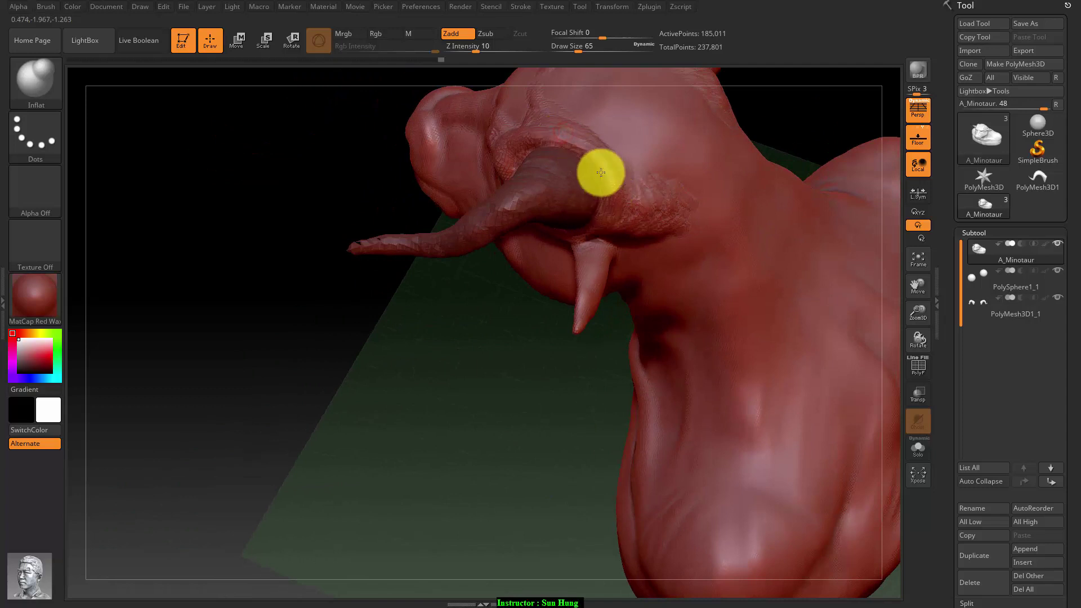
{"action": "left_click_drag", "start_coordinate": [405, 402], "coordinate": [558, 259]}
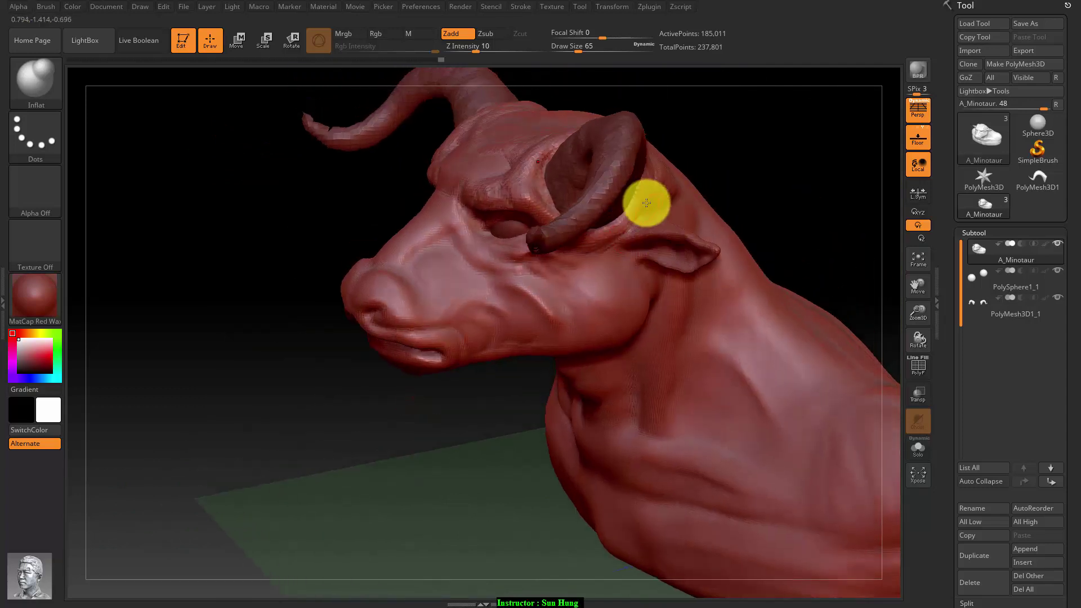
{"action": "mouse_move", "coordinate": [640, 205]}
{"action": "left_mouse_down"}
{"action": "mouse_move", "coordinate": [603, 231]}
{"action": "mouse_move", "coordinate": [640, 194]}
{"action": "left_mouse_up"}
{"action": "mouse_move", "coordinate": [355, 450]}
{"action": "left_mouse_down"}
{"action": "mouse_move", "coordinate": [352, 432]}
{"action": "mouse_move", "coordinate": [345, 437]}
{"action": "mouse_move", "coordinate": [797, 330]}
{"action": "mouse_move", "coordinate": [679, 225]}
{"action": "left_mouse_up"}
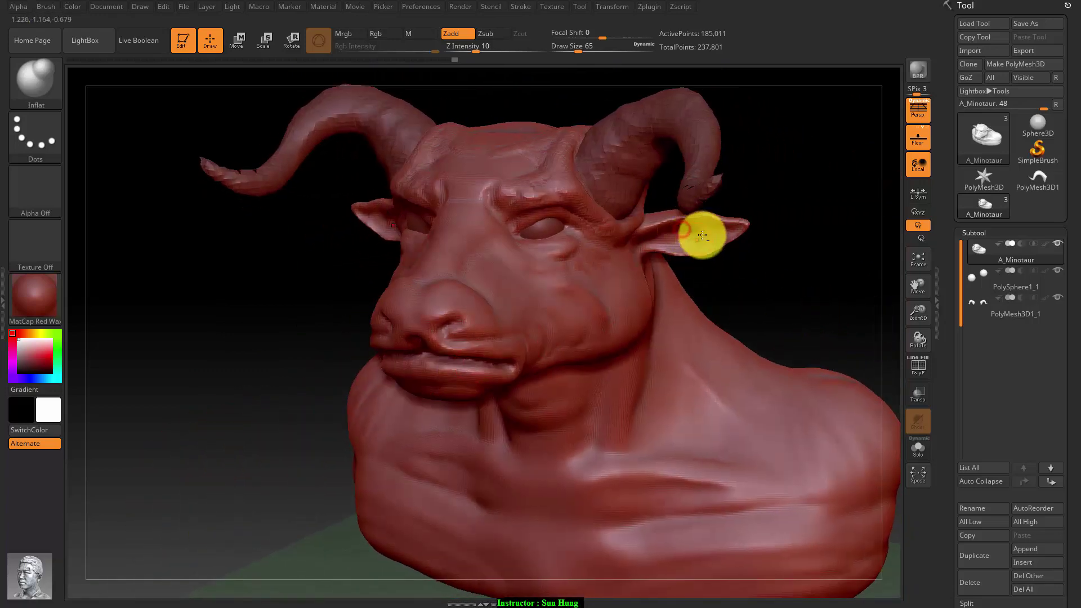
{"action": "mouse_move", "coordinate": [709, 228]}
{"action": "left_mouse_down"}
{"action": "mouse_move", "coordinate": [685, 238]}
{"action": "mouse_move", "coordinate": [736, 233]}
{"action": "left_mouse_up"}
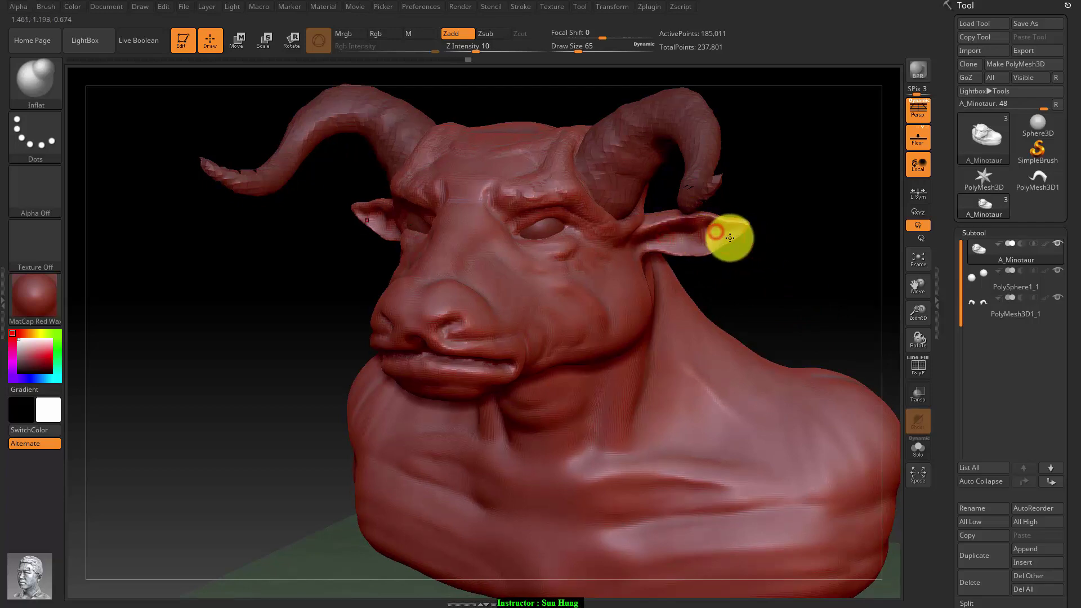
{"action": "left_click_drag", "start_coordinate": [832, 285], "coordinate": [755, 295]}
{"action": "mouse_move", "coordinate": [367, 453]}
{"action": "left_mouse_down"}
{"action": "mouse_move", "coordinate": [348, 421]}
{"action": "mouse_move", "coordinate": [296, 493]}
{"action": "mouse_move", "coordinate": [351, 478]}
{"action": "mouse_move", "coordinate": [334, 495]}
{"action": "mouse_move", "coordinate": [490, 396]}
{"action": "mouse_move", "coordinate": [219, 459]}
{"action": "mouse_move", "coordinate": [73, 153]}
{"action": "left_mouse_up"}
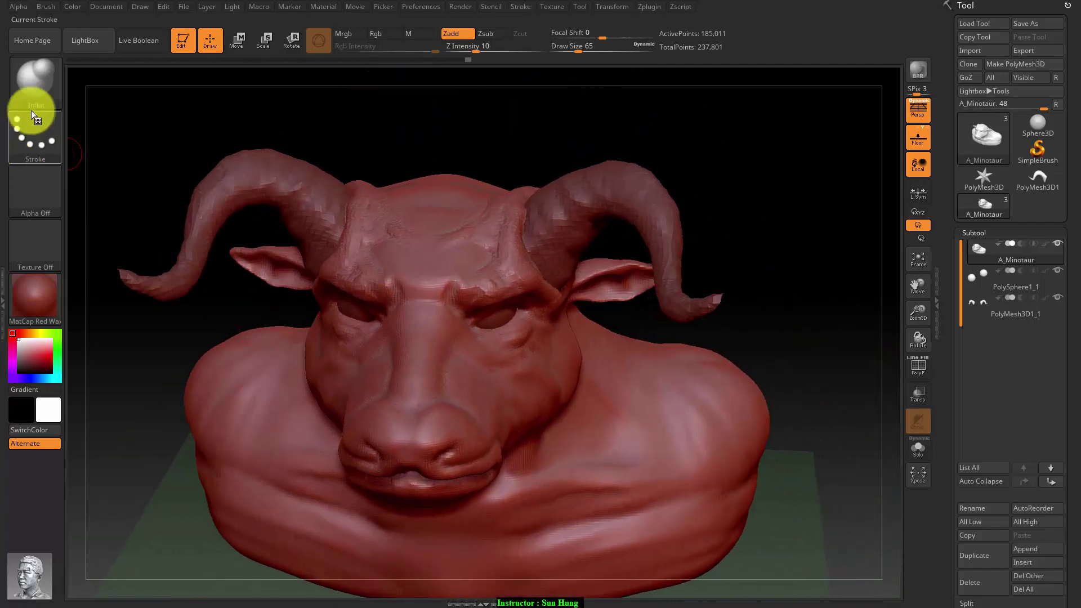
Set the Standard brush to Alpha 08, Spray stroke, Z Intensity 8 and Draw Size 120.
{"action": "left_click", "coordinate": [37, 79]}
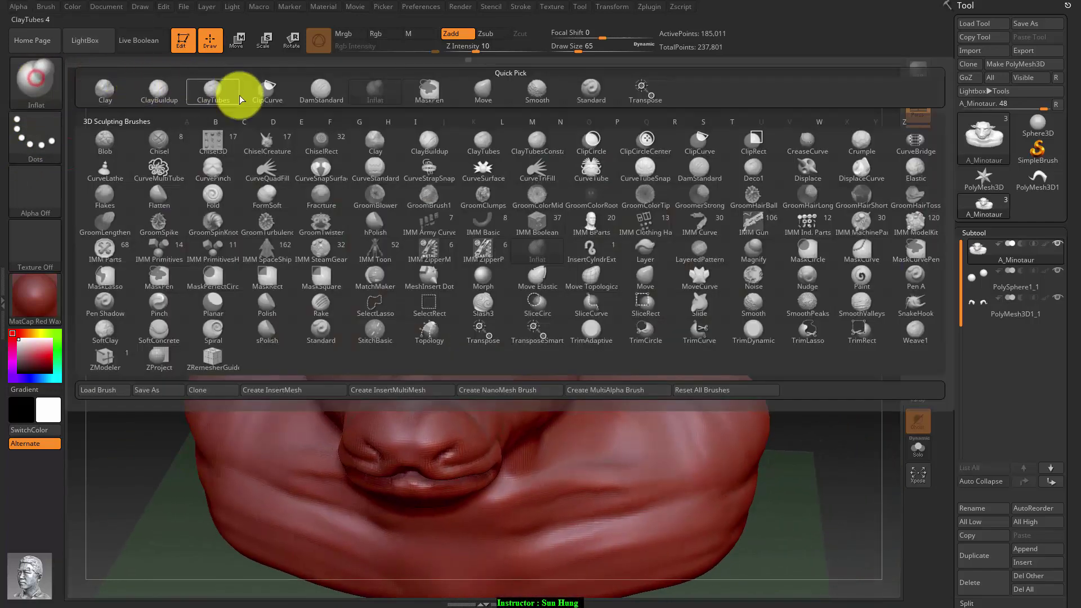
{"action": "left_click", "coordinate": [594, 97]}
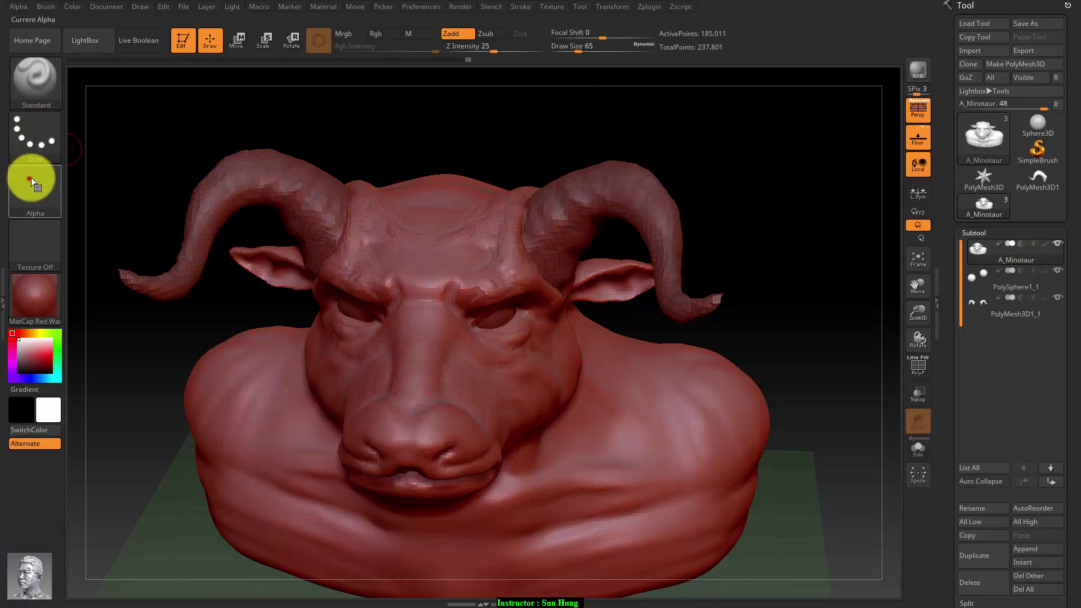
{"action": "left_click", "coordinate": [10, 182]}
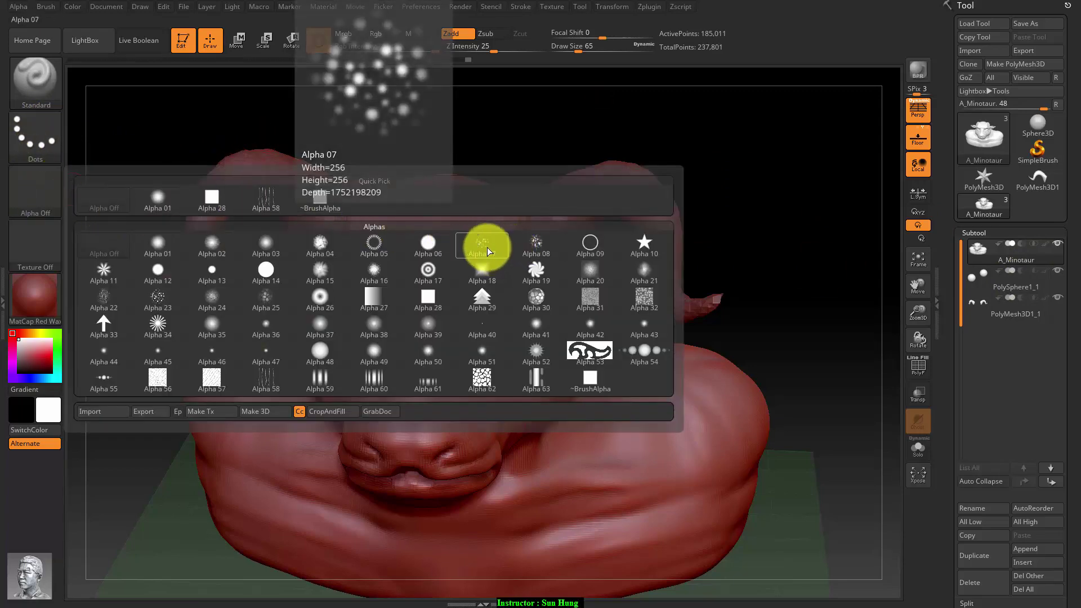
{"action": "left_click", "coordinate": [540, 246]}
{"action": "left_click", "coordinate": [50, 149]}
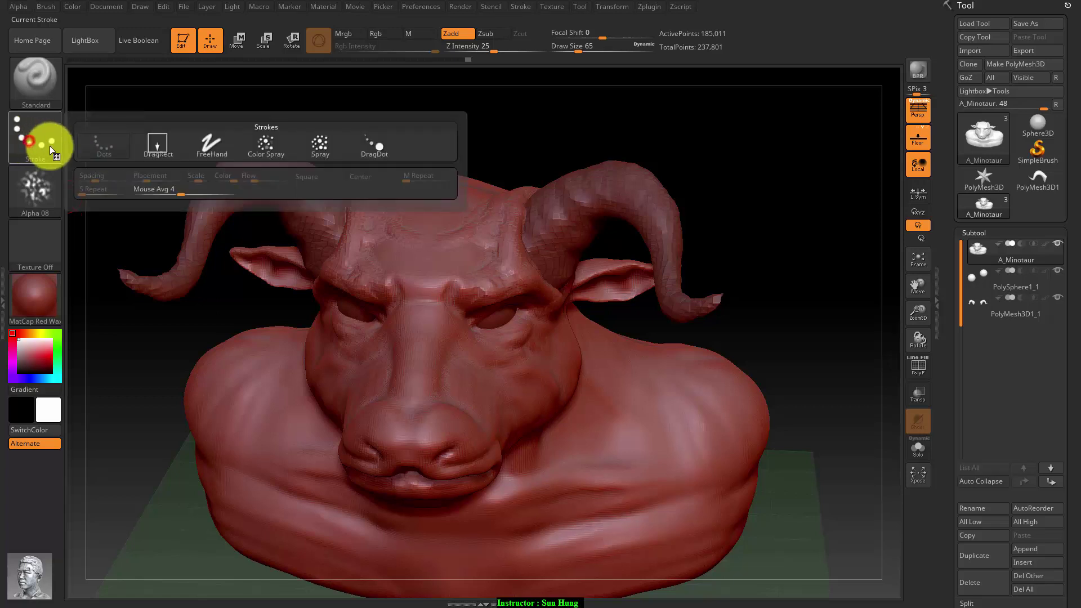
{"action": "left_click", "coordinate": [321, 144]}
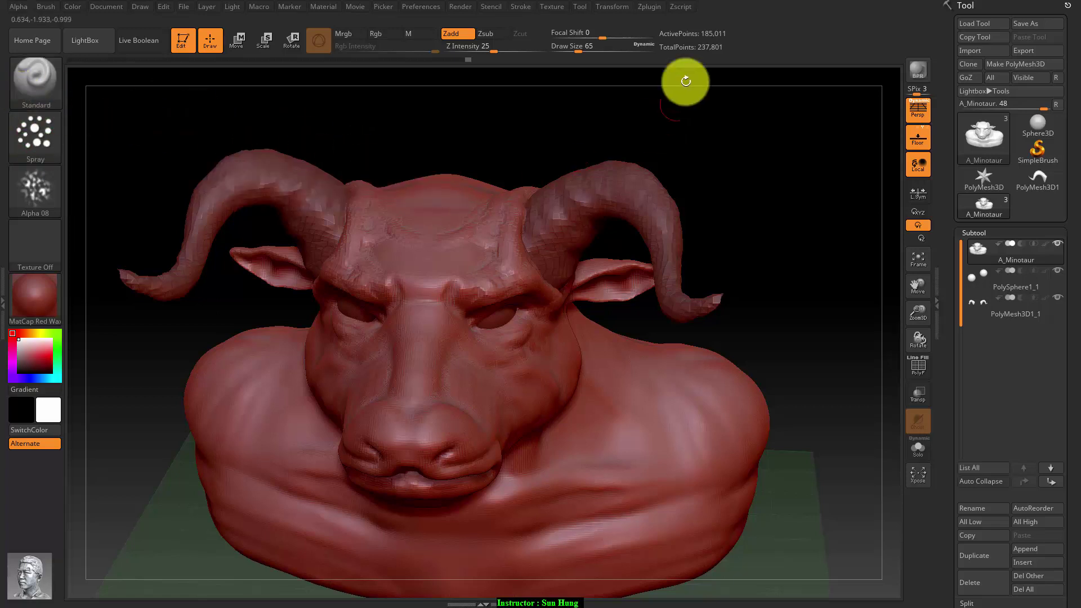
{"action": "left_click_drag", "start_coordinate": [470, 52], "coordinate": [474, 53]}
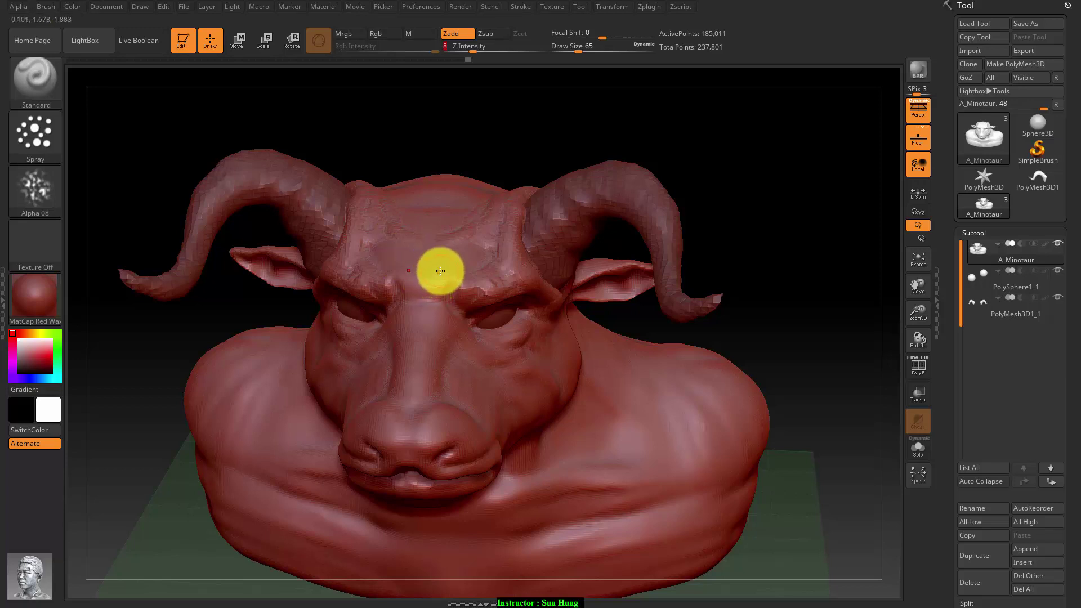
{"action": "key", "text": "s"}
{"action": "left_click_drag", "start_coordinate": [433, 266], "coordinate": [461, 262]}
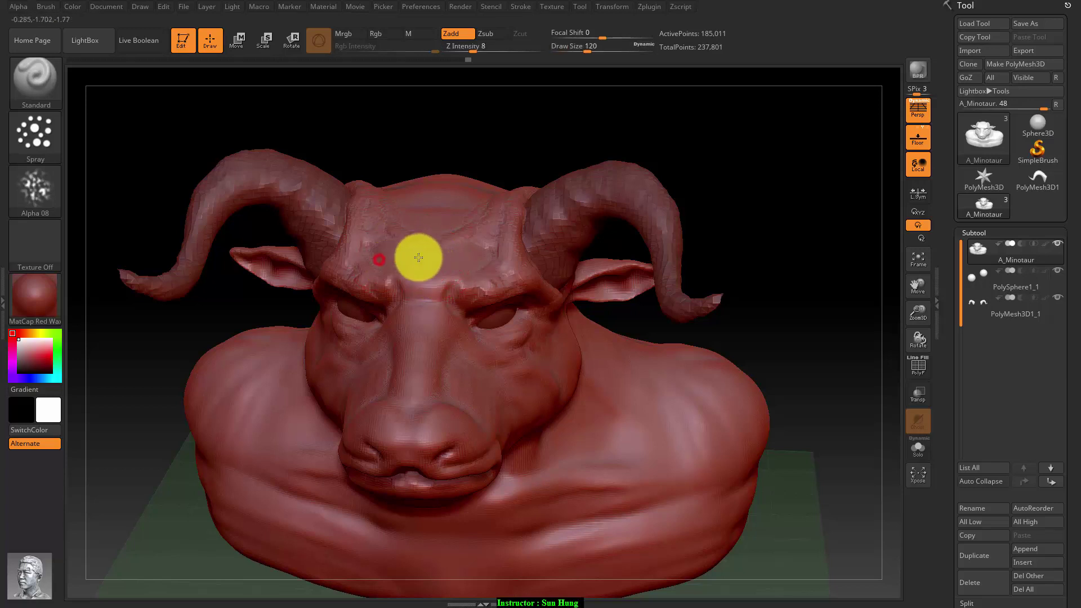
Spray speckled skin texture onto the forehead and inspect the head and neck.
{"action": "left_click_drag", "start_coordinate": [430, 213], "coordinate": [434, 167]}
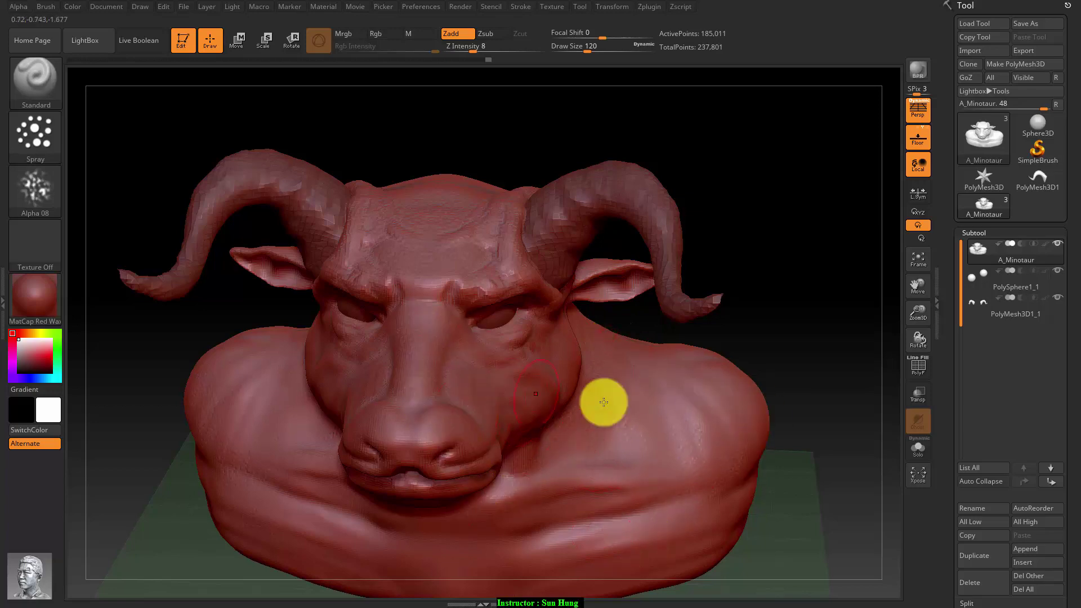
{"action": "left_click_drag", "start_coordinate": [856, 331], "coordinate": [657, 347]}
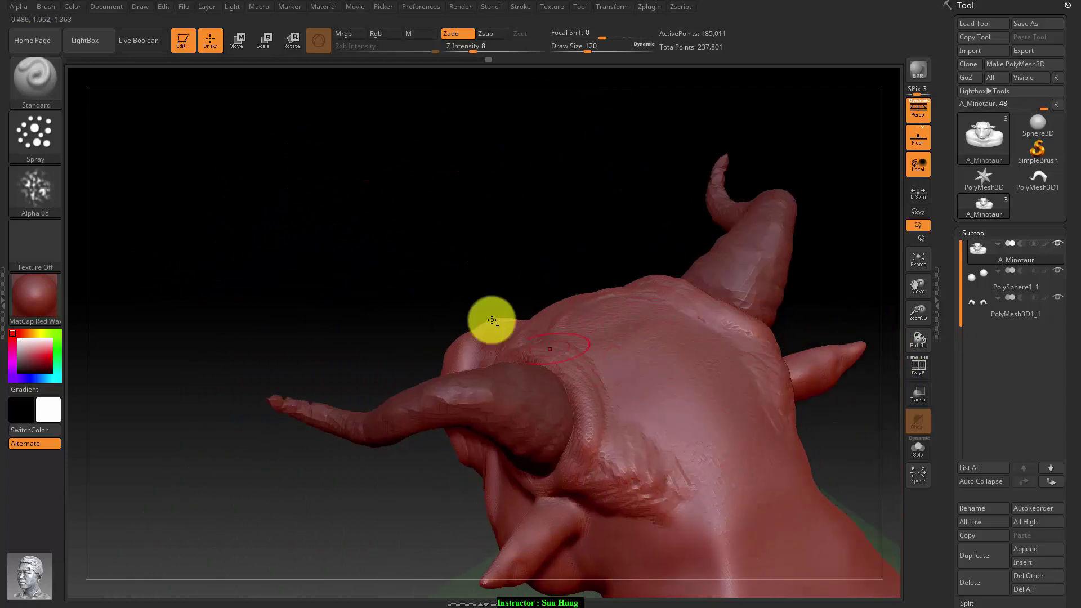
{"action": "mouse_move", "coordinate": [446, 293]}
{"action": "left_mouse_down"}
{"action": "mouse_move", "coordinate": [437, 279]}
{"action": "mouse_move", "coordinate": [451, 336]}
{"action": "left_mouse_up"}
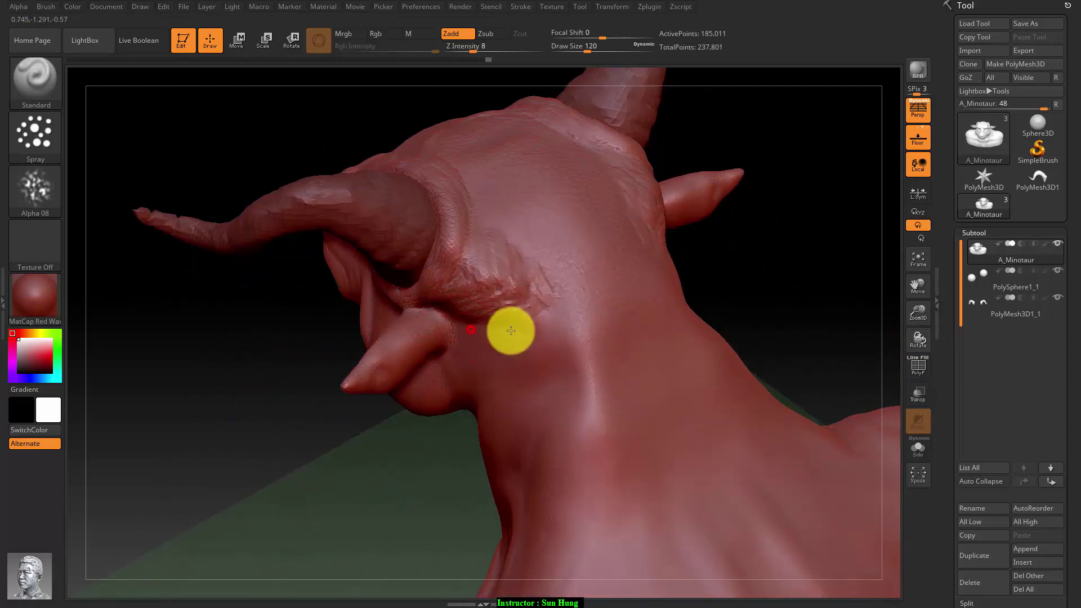
{"action": "mouse_move", "coordinate": [400, 490]}
{"action": "left_mouse_down"}
{"action": "mouse_move", "coordinate": [362, 336]}
{"action": "mouse_move", "coordinate": [566, 347]}
{"action": "left_mouse_up"}
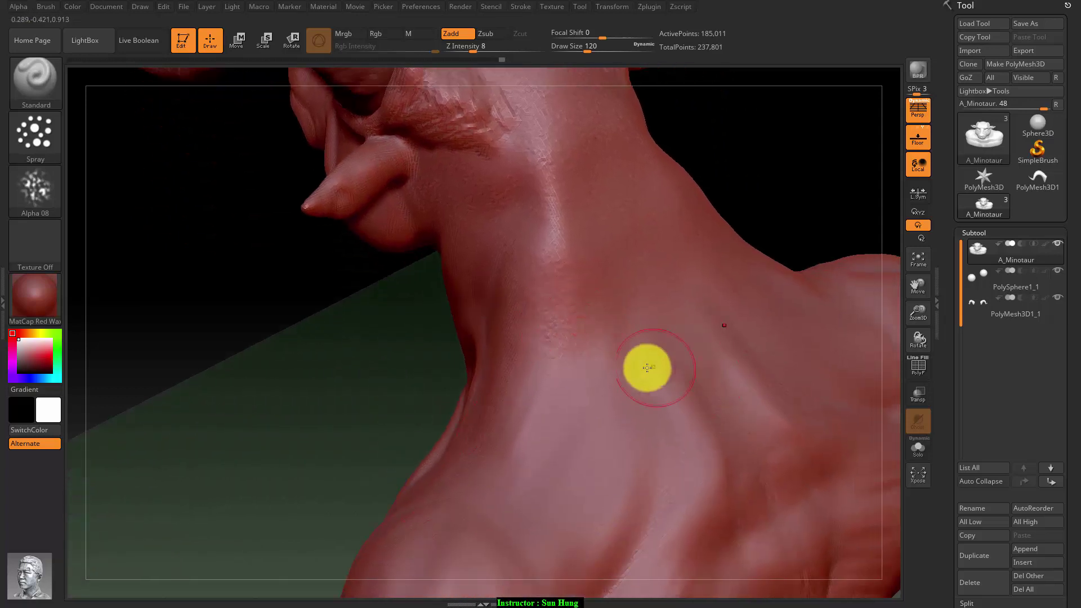
{"action": "left_click_drag", "start_coordinate": [331, 368], "coordinate": [502, 347]}
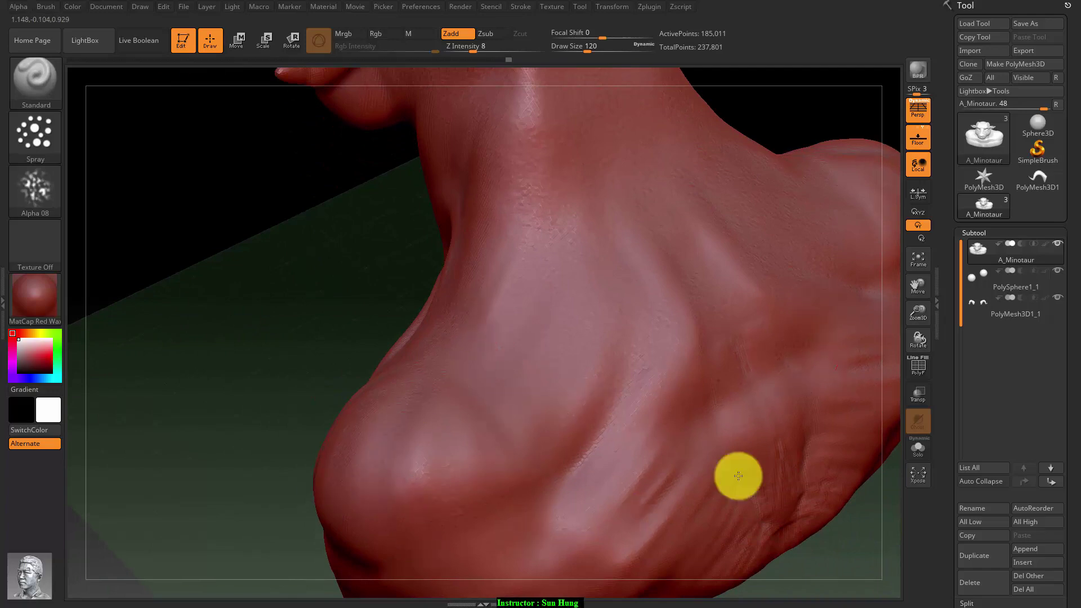
{"action": "mouse_move", "coordinate": [184, 338]}
{"action": "left_mouse_down"}
{"action": "mouse_move", "coordinate": [294, 295]}
{"action": "mouse_move", "coordinate": [608, 253]}
{"action": "left_mouse_up"}
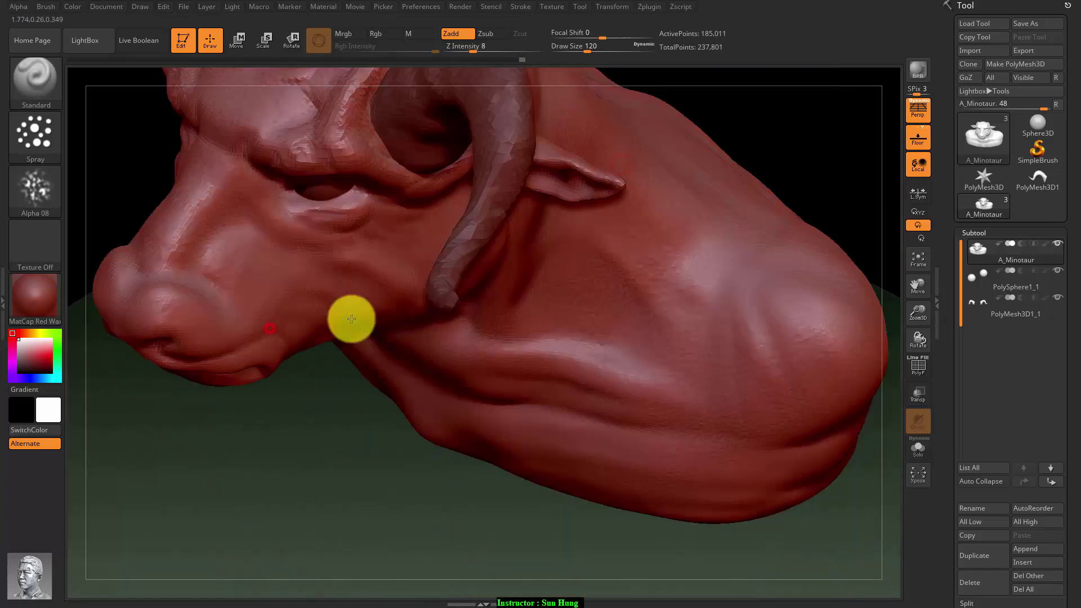
{"action": "left_click_drag", "start_coordinate": [444, 320], "coordinate": [338, 321]}
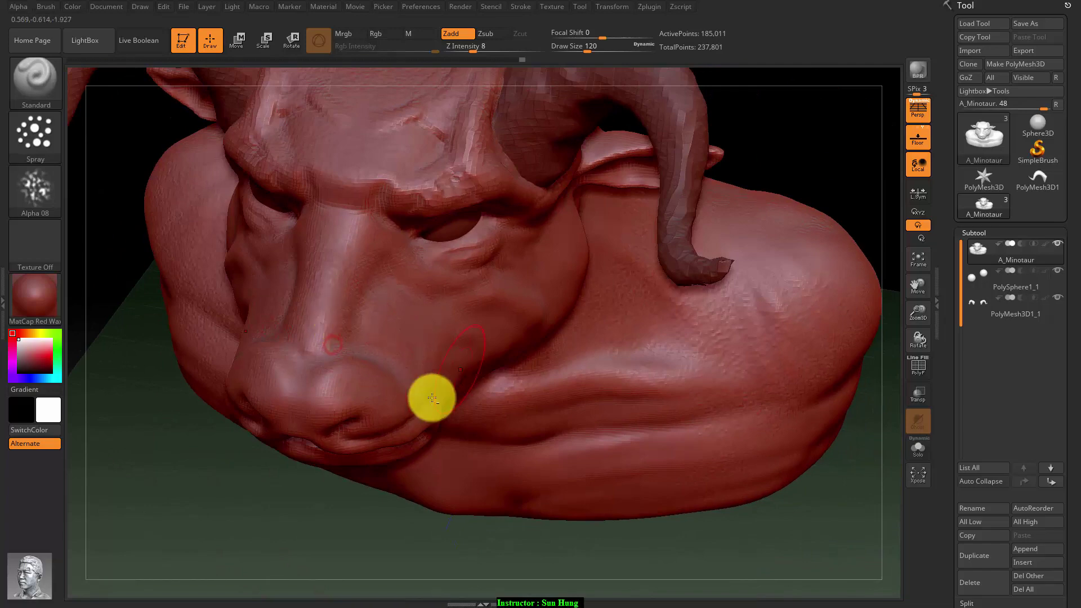
{"action": "left_click_drag", "start_coordinate": [254, 516], "coordinate": [287, 473]}
Swap the brush alpha to Alpha 58 and set the stroke to FreeHand.
{"action": "left_click", "coordinate": [35, 189]}
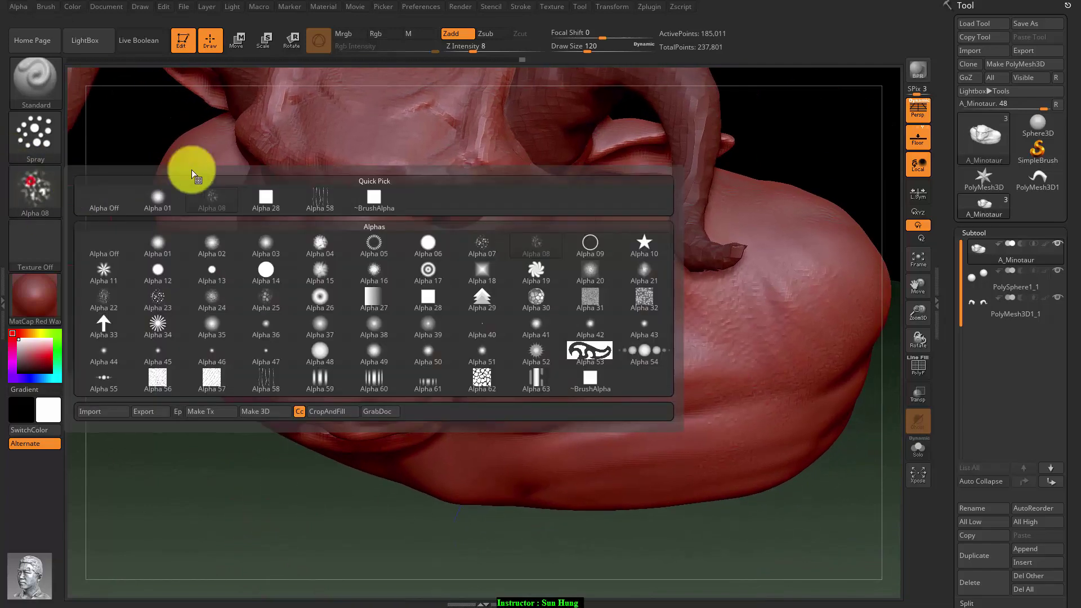
{"action": "left_click", "coordinate": [319, 202]}
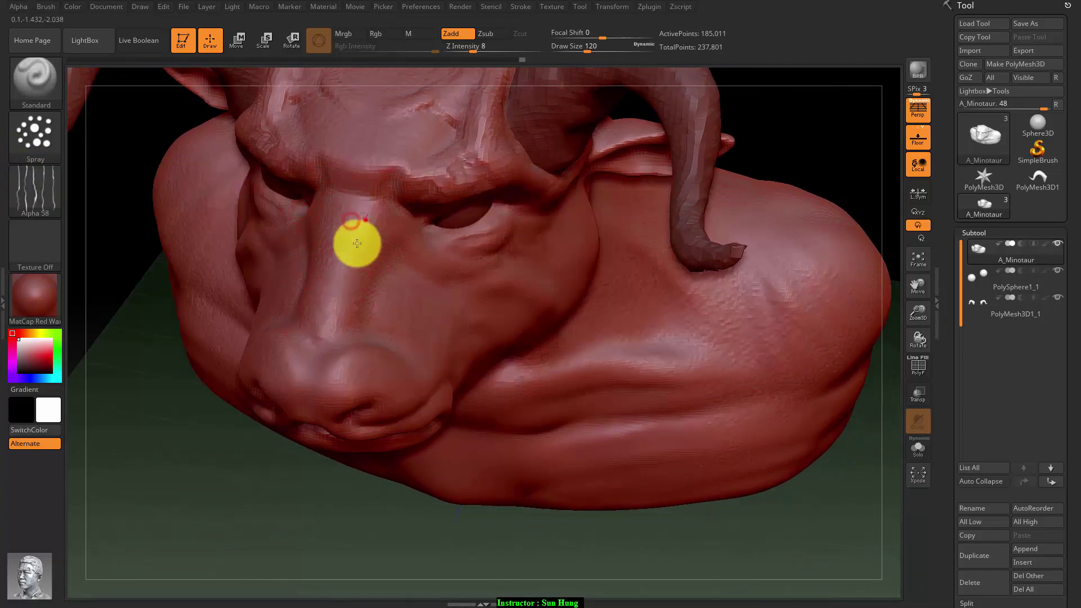
{"action": "key", "text": "ctrl"}
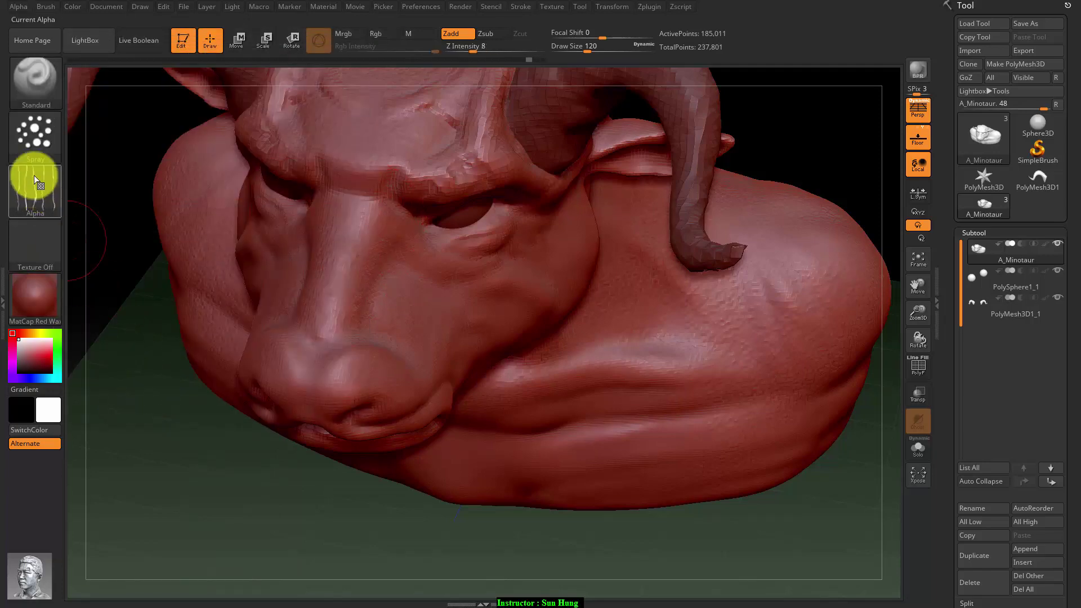
{"action": "left_click", "coordinate": [19, 140]}
{"action": "left_click", "coordinate": [217, 143]}
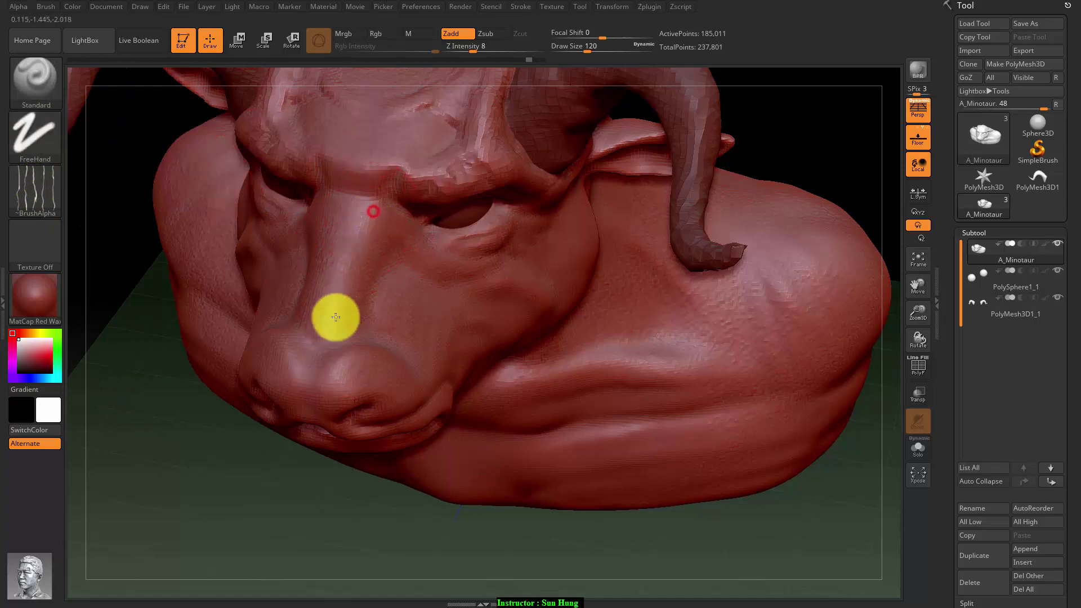
Raise a ridge down the nose bridge and add detail along the lower eyelid and brow.
{"action": "mouse_move", "coordinate": [362, 217]}
{"action": "left_mouse_down"}
{"action": "mouse_move", "coordinate": [332, 316]}
{"action": "mouse_move", "coordinate": [375, 210]}
{"action": "mouse_move", "coordinate": [427, 308]}
{"action": "left_mouse_up"}
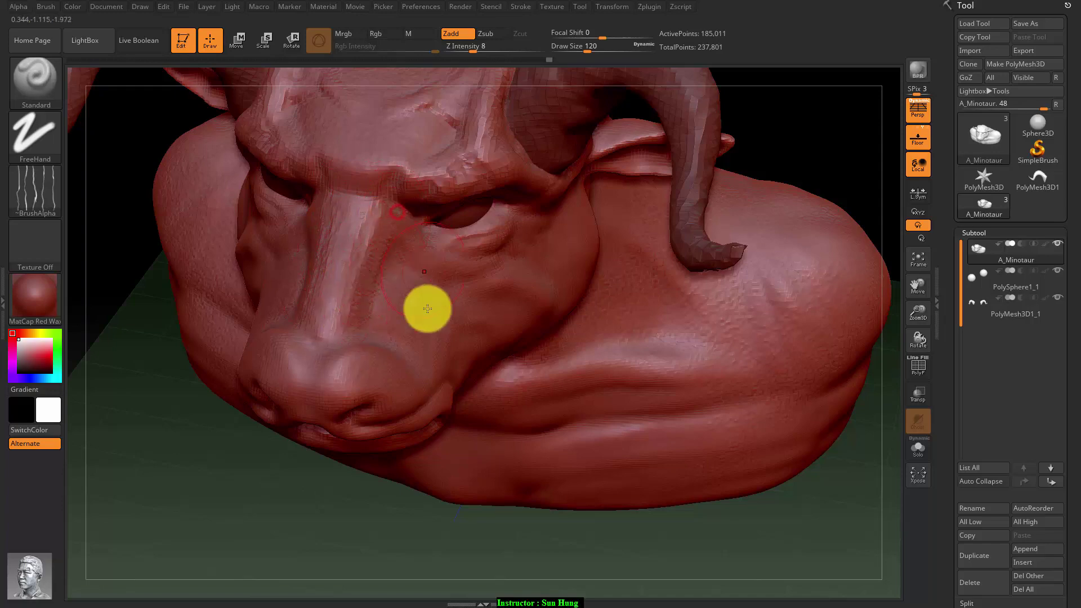
{"action": "left_click_drag", "start_coordinate": [218, 507], "coordinate": [403, 302]}
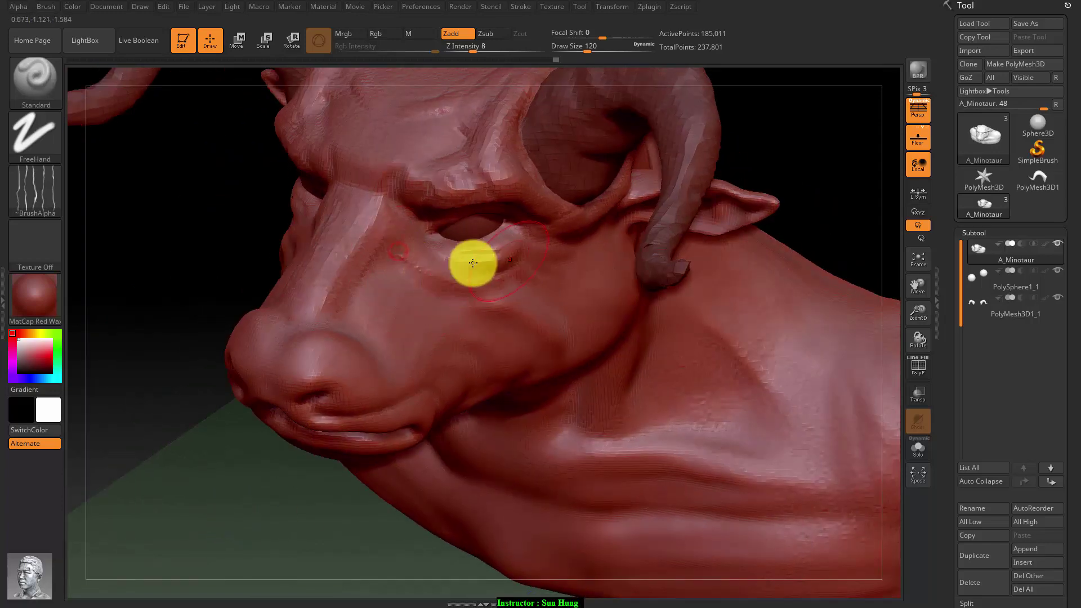
{"action": "left_click_drag", "start_coordinate": [473, 263], "coordinate": [423, 246]}
{"action": "left_click_drag", "start_coordinate": [514, 212], "coordinate": [398, 169]}
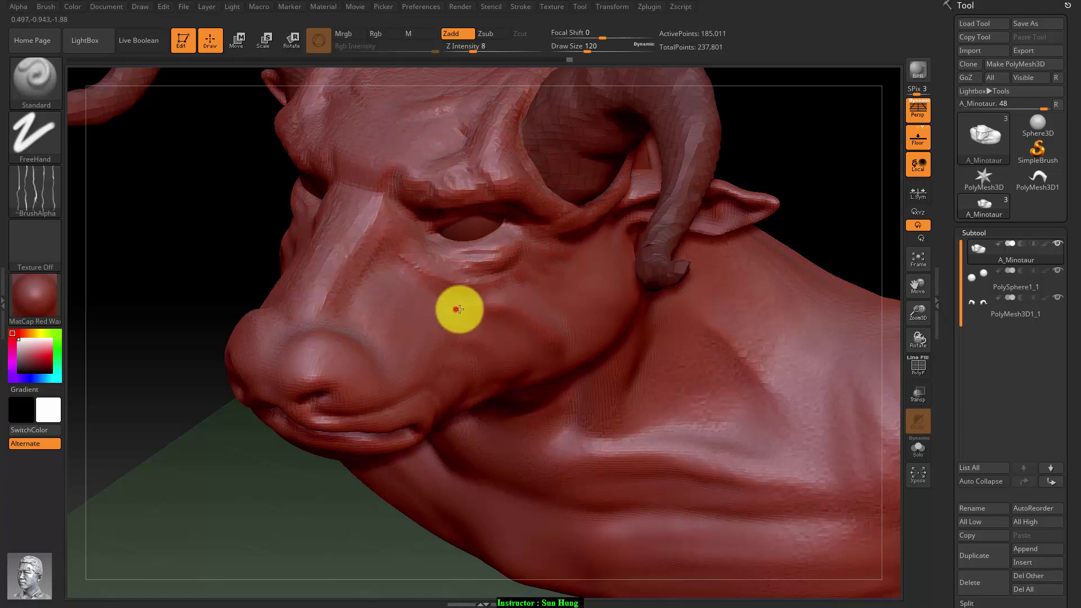
{"action": "mouse_move", "coordinate": [201, 528]}
{"action": "left_mouse_down"}
{"action": "mouse_move", "coordinate": [191, 492]}
{"action": "mouse_move", "coordinate": [546, 400]}
{"action": "left_mouse_up"}
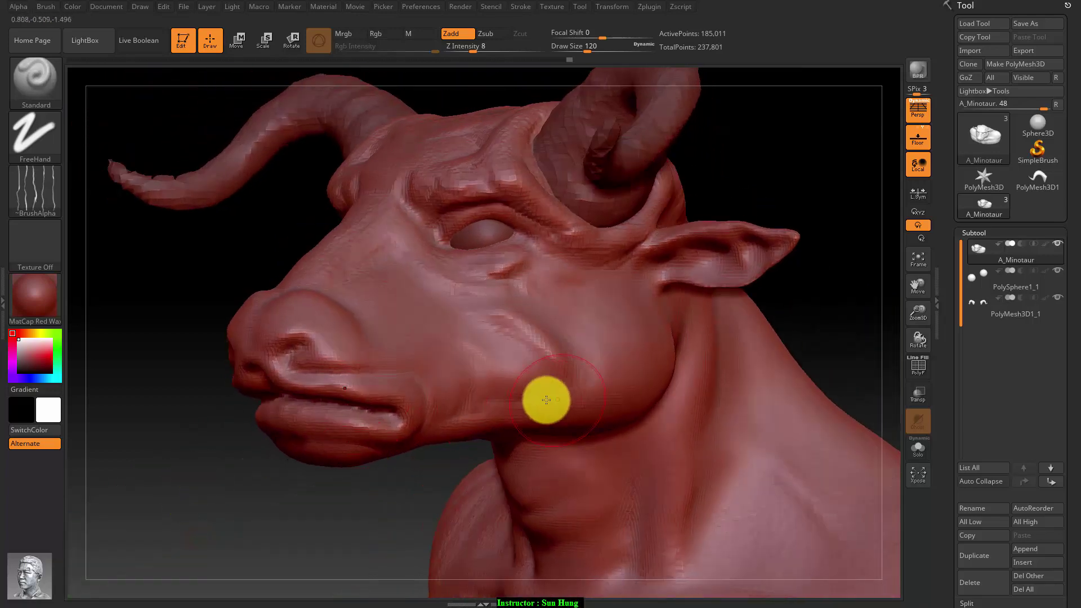
{"action": "left_click_drag", "start_coordinate": [459, 355], "coordinate": [485, 387]}
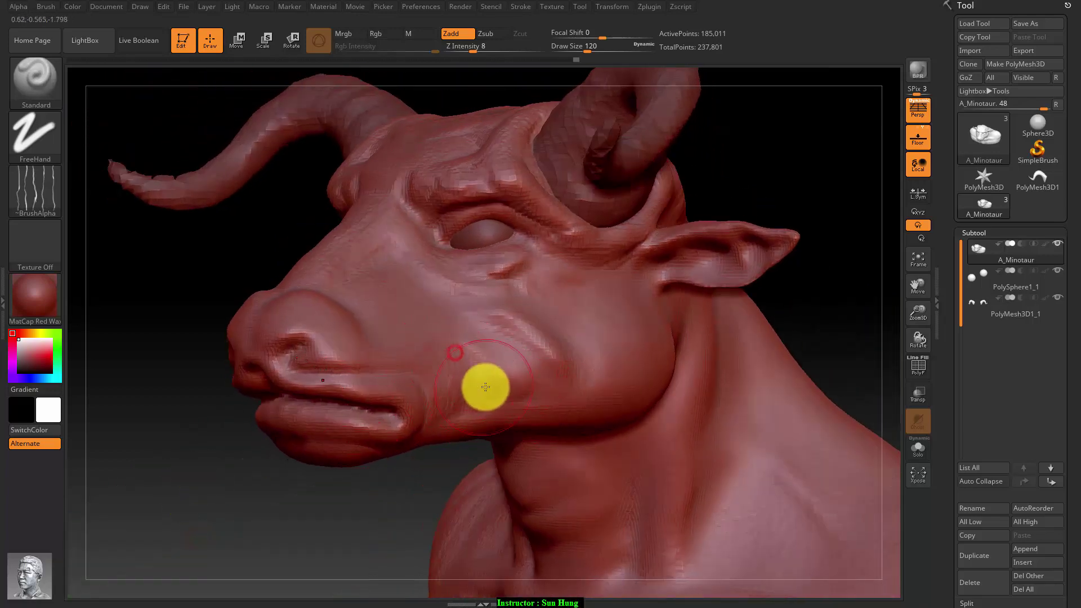
{"action": "left_click", "coordinate": [26, 65]}
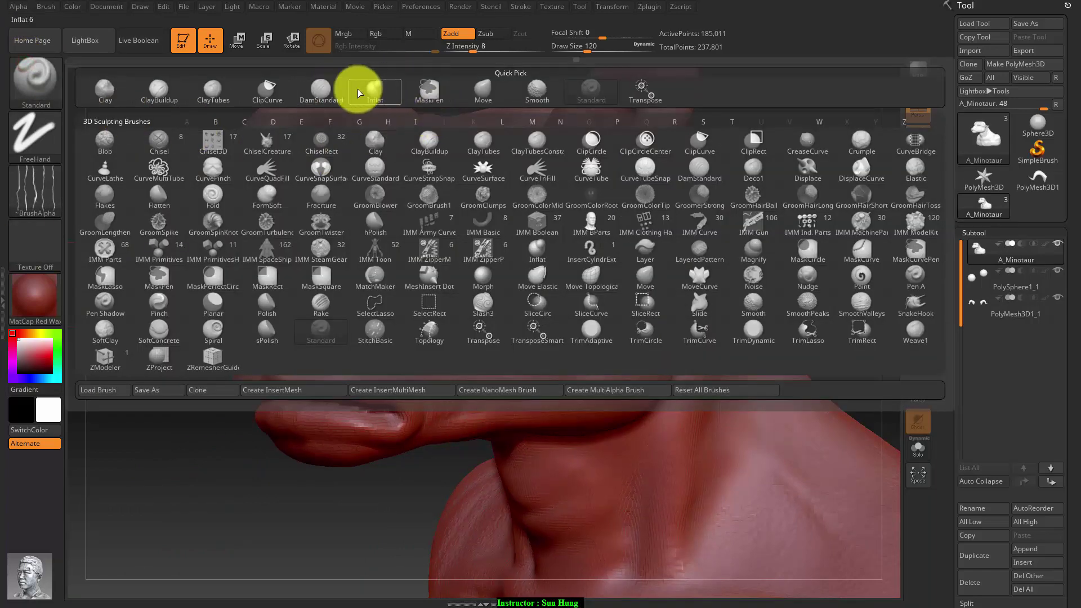
Select DamStandard at Draw Size 80 and Z Intensity 8, carving a first cheek crease.
{"action": "left_click", "coordinate": [321, 89]}
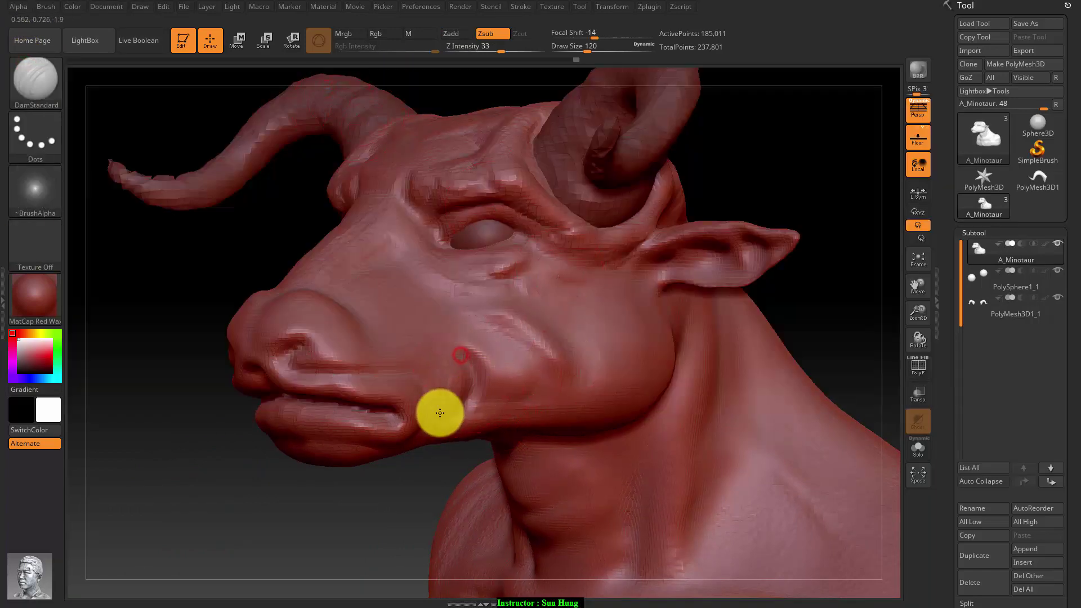
{"action": "left_click_drag", "start_coordinate": [440, 413], "coordinate": [472, 370]}
{"action": "key", "text": "s"}
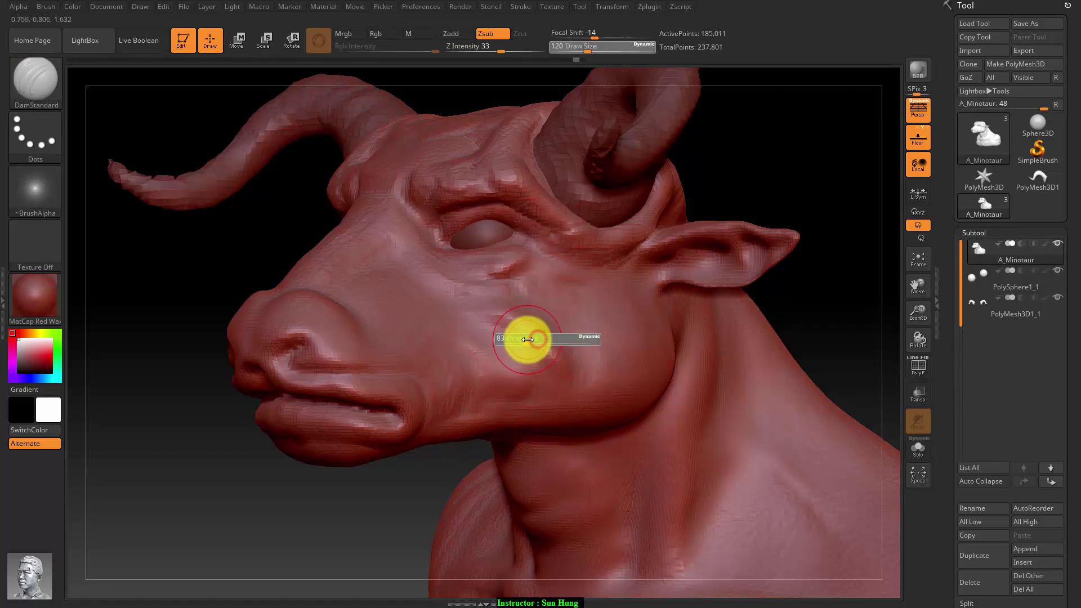
{"action": "left_click_drag", "start_coordinate": [527, 339], "coordinate": [526, 339]}
{"action": "left_click_drag", "start_coordinate": [480, 50], "coordinate": [472, 50]}
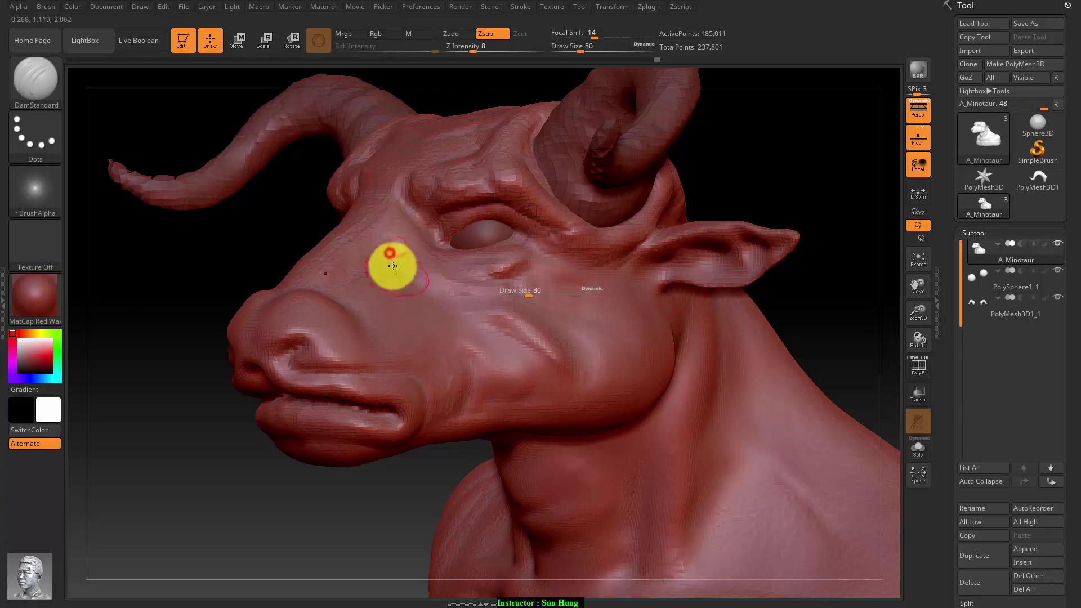
Carve wrinkle creases into the nose and around the eye socket.
{"action": "left_click_drag", "start_coordinate": [169, 419], "coordinate": [173, 420]}
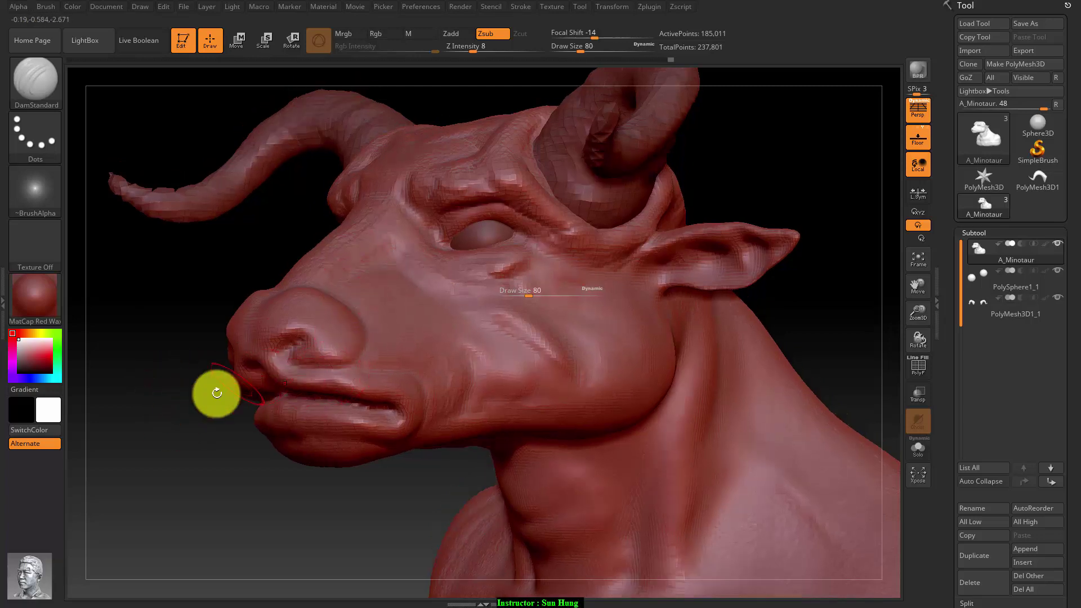
{"action": "left_click_drag", "start_coordinate": [218, 392], "coordinate": [359, 320]}
{"action": "left_click", "coordinate": [305, 310]}
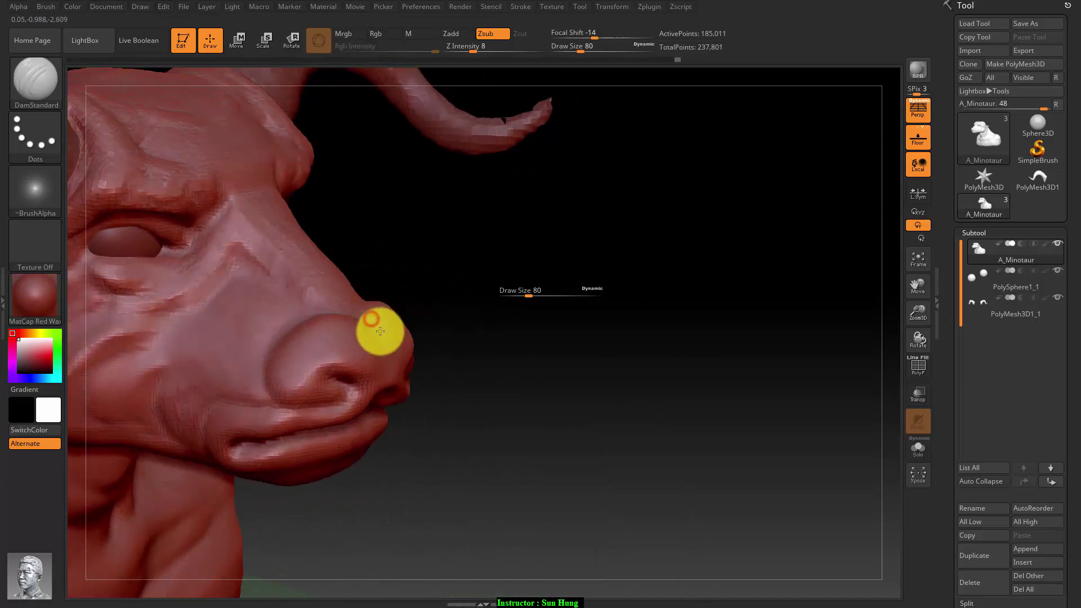
{"action": "left_click_drag", "start_coordinate": [534, 406], "coordinate": [363, 359]}
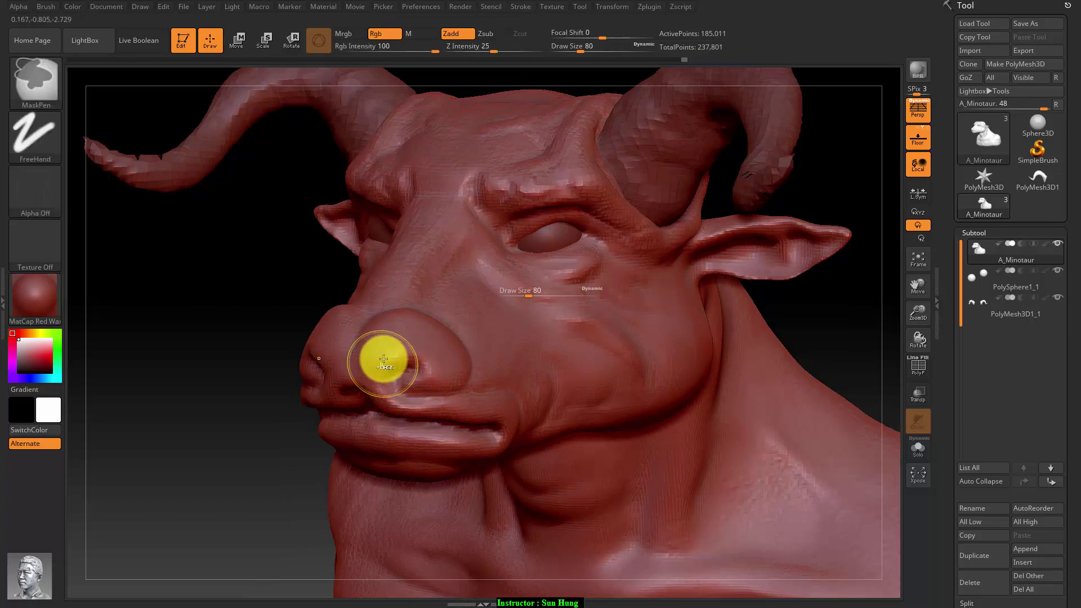
{"action": "left_click_drag", "start_coordinate": [432, 357], "coordinate": [385, 384]}
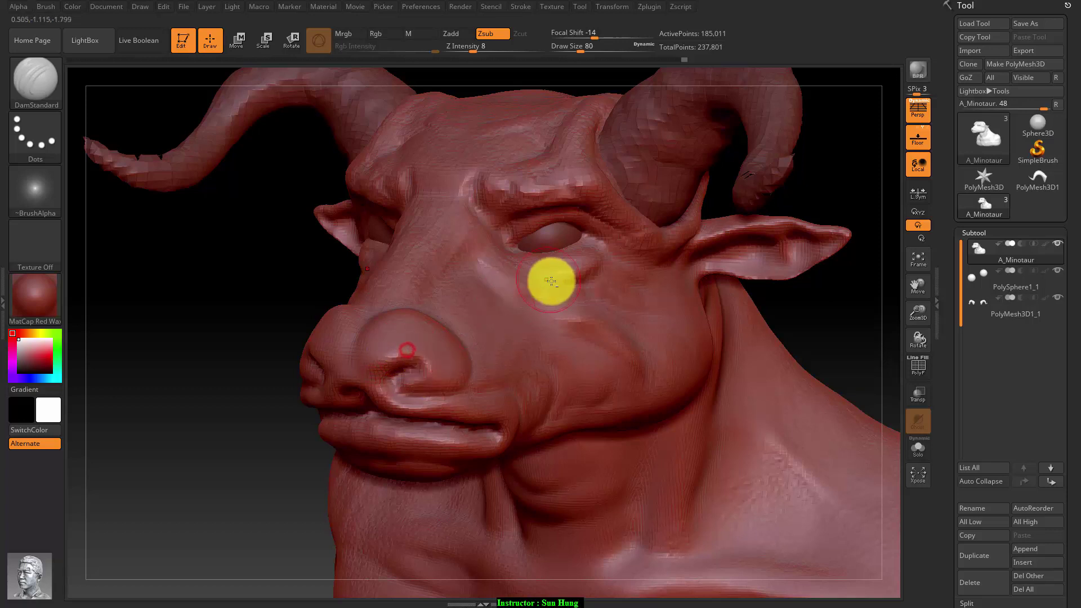
{"action": "mouse_move", "coordinate": [519, 238]}
{"action": "left_mouse_down"}
{"action": "mouse_move", "coordinate": [548, 224]}
{"action": "mouse_move", "coordinate": [586, 232]}
{"action": "mouse_move", "coordinate": [543, 210]}
{"action": "mouse_move", "coordinate": [469, 200]}
{"action": "mouse_move", "coordinate": [485, 235]}
{"action": "mouse_move", "coordinate": [450, 196]}
{"action": "left_mouse_up"}
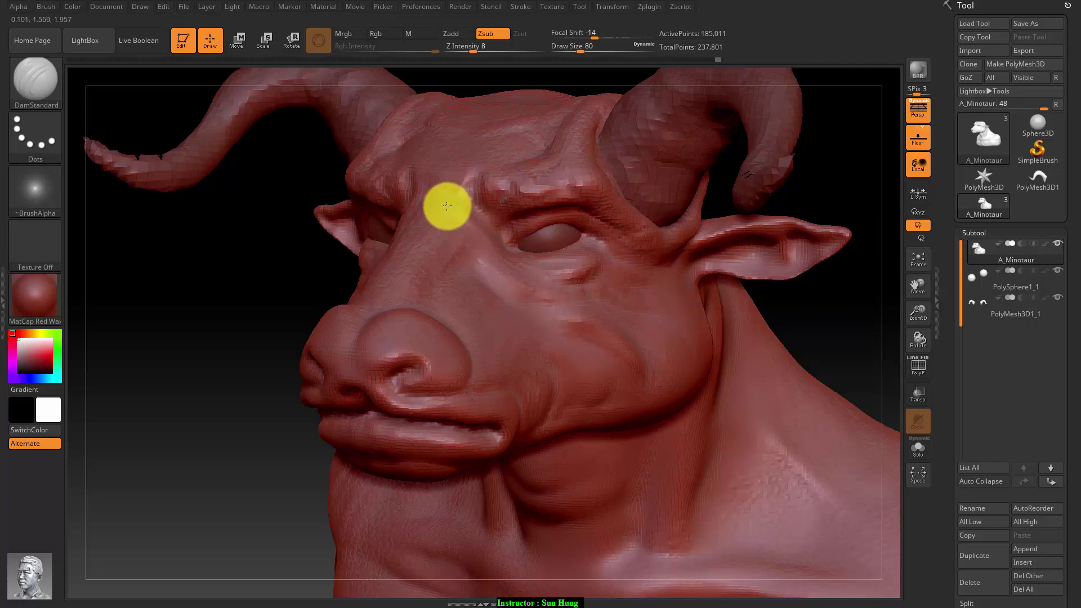
{"action": "left_click_drag", "start_coordinate": [164, 386], "coordinate": [171, 429]}
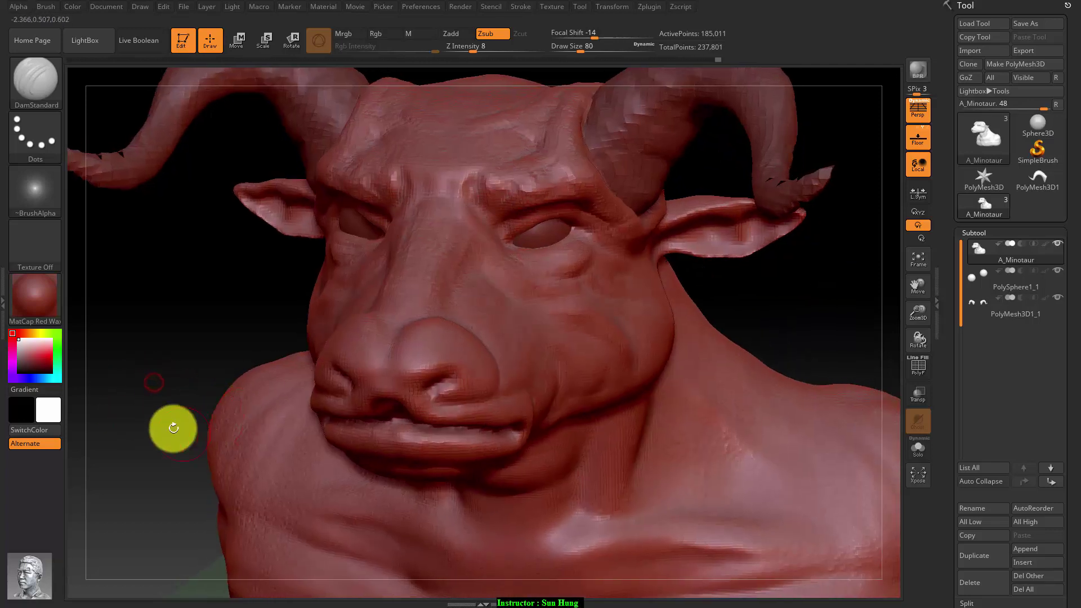
{"action": "left_click_drag", "start_coordinate": [172, 362], "coordinate": [246, 403]}
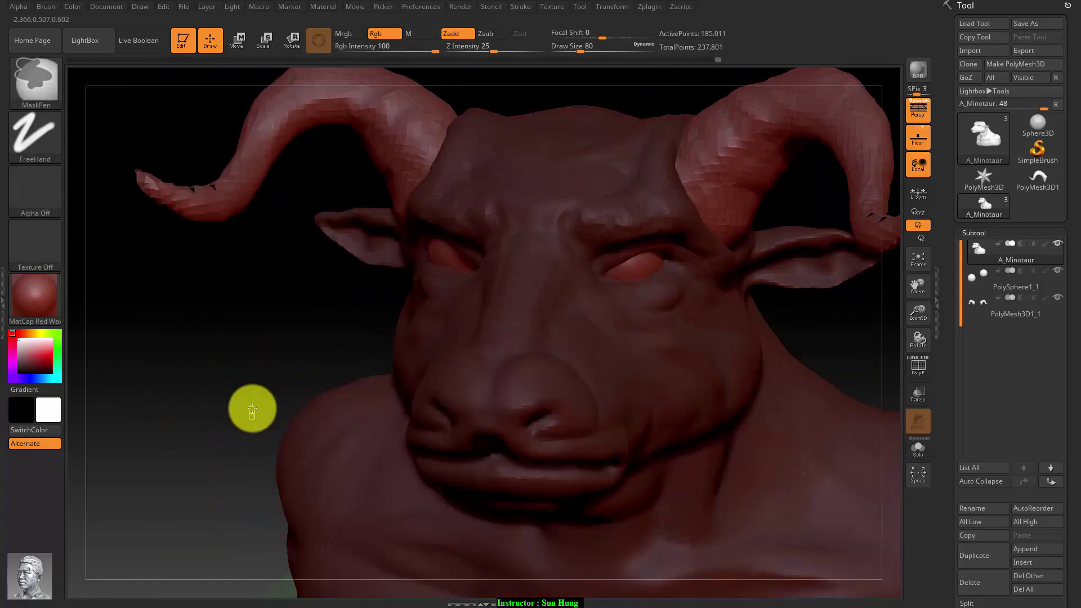
{"action": "mouse_move", "coordinate": [253, 410]}
{"action": "left_mouse_down"}
{"action": "mouse_move", "coordinate": [259, 386]}
{"action": "mouse_move", "coordinate": [243, 369]}
{"action": "left_mouse_up"}
Toggle the whole-model mask on and off and zoom out to frame the full bust.
{"action": "left_click", "coordinate": [242, 379], "text": "ctrl"}
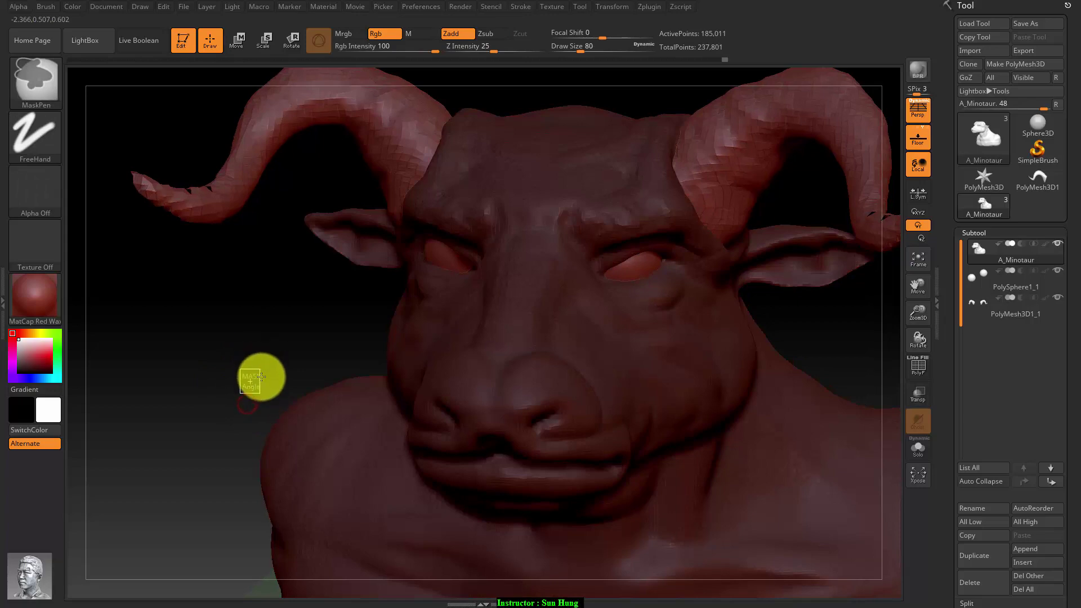
{"action": "left_click", "coordinate": [260, 372], "text": "ctrl"}
{"action": "left_click", "coordinate": [251, 385], "text": "ctrl"}
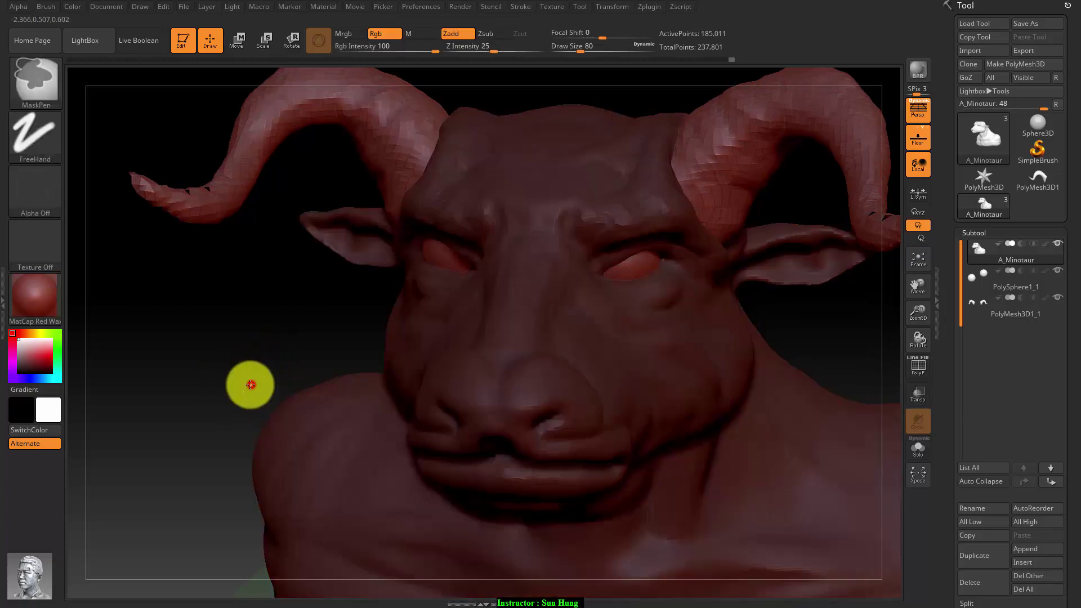
{"action": "left_click", "coordinate": [206, 356], "text": "ctrl"}
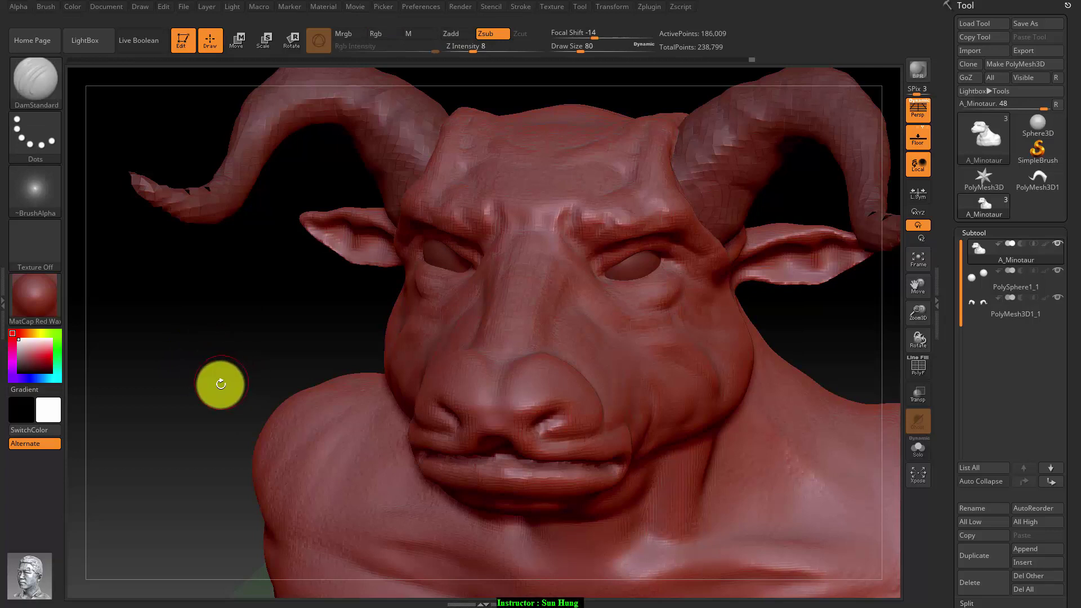
{"action": "mouse_move", "coordinate": [217, 377]}
{"action": "left_mouse_down"}
{"action": "mouse_move", "coordinate": [201, 376]}
{"action": "mouse_move", "coordinate": [225, 316]}
{"action": "mouse_move", "coordinate": [278, 360]}
{"action": "mouse_move", "coordinate": [239, 372]}
{"action": "mouse_move", "coordinate": [194, 362]}
{"action": "mouse_move", "coordinate": [797, 296]}
{"action": "left_mouse_up"}
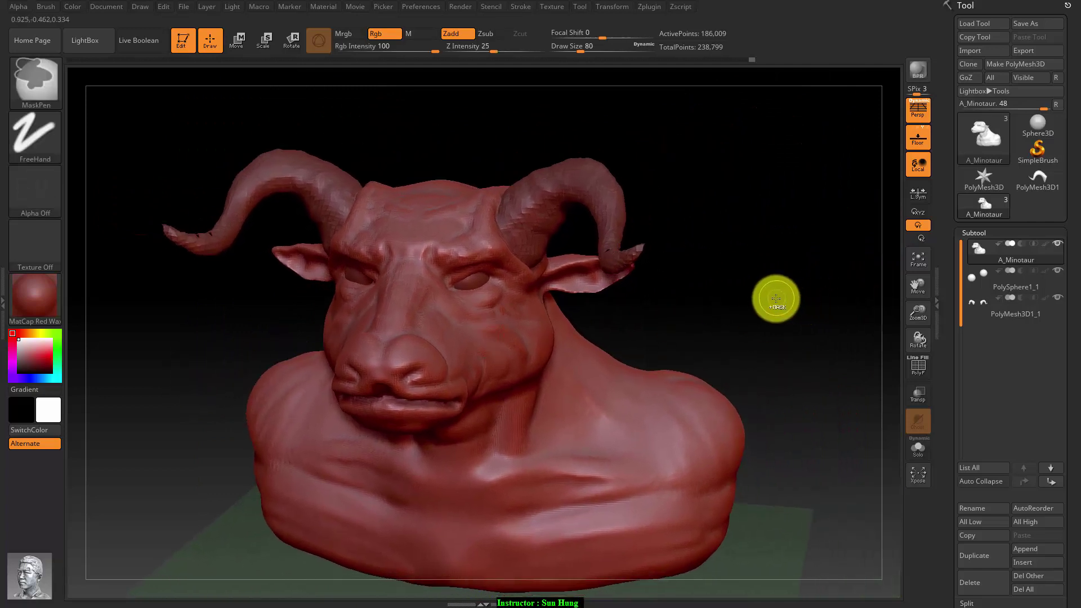
Clear the mask and turn the bust to a three-quarter view for the BPR render.
{"action": "left_click", "coordinate": [775, 280], "text": "ctrl"}
{"action": "left_click", "coordinate": [790, 279], "text": "ctrl"}
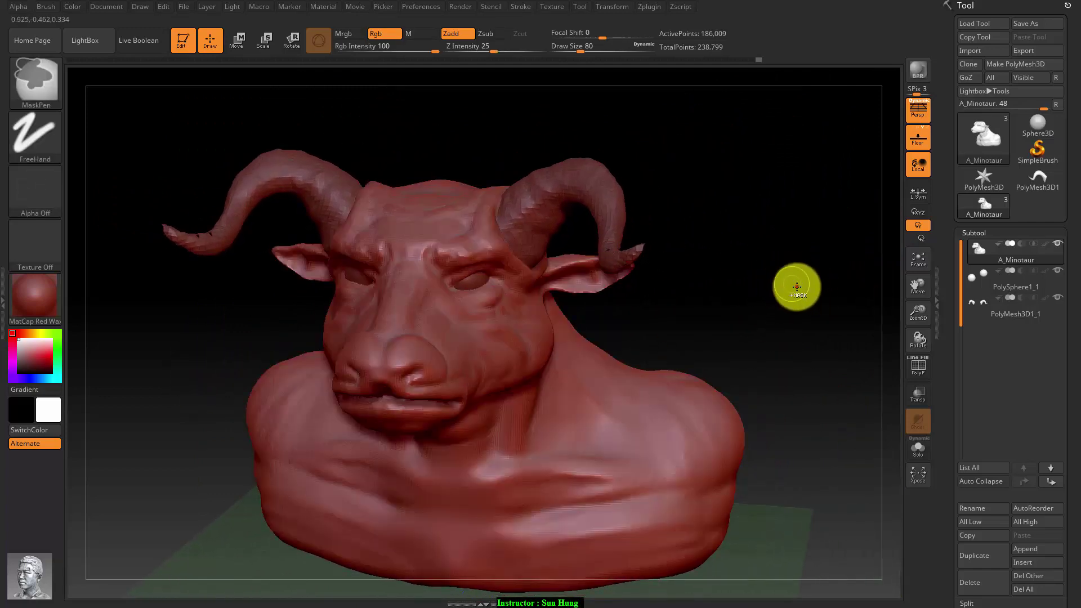
{"action": "left_click", "coordinate": [798, 296], "text": "ctrl"}
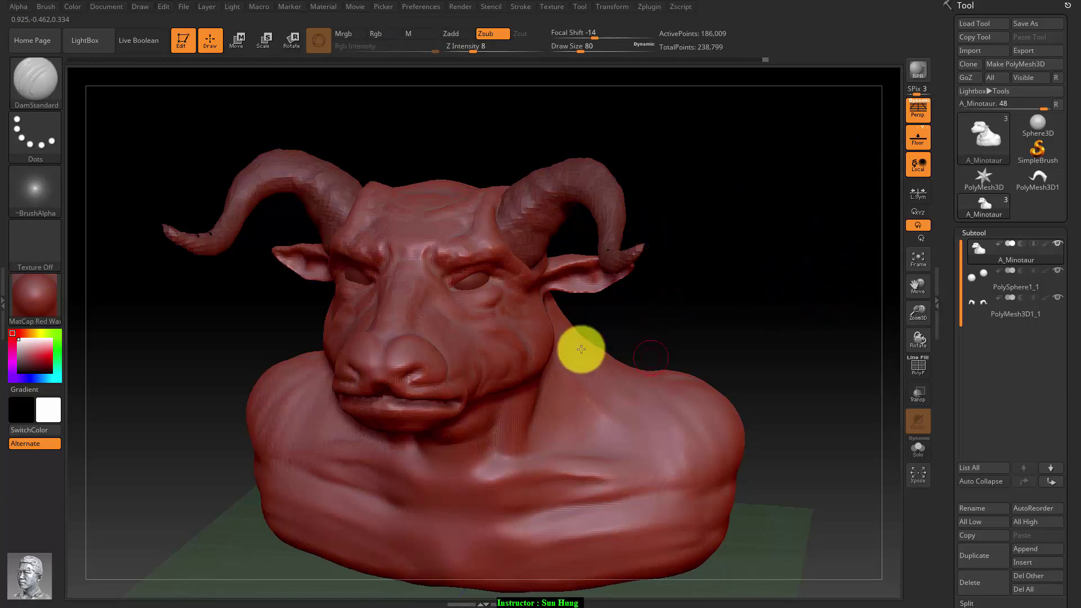
{"action": "mouse_move", "coordinate": [736, 321]}
{"action": "left_mouse_down"}
{"action": "mouse_move", "coordinate": [721, 319]}
{"action": "mouse_move", "coordinate": [808, 288]}
{"action": "left_mouse_up"}
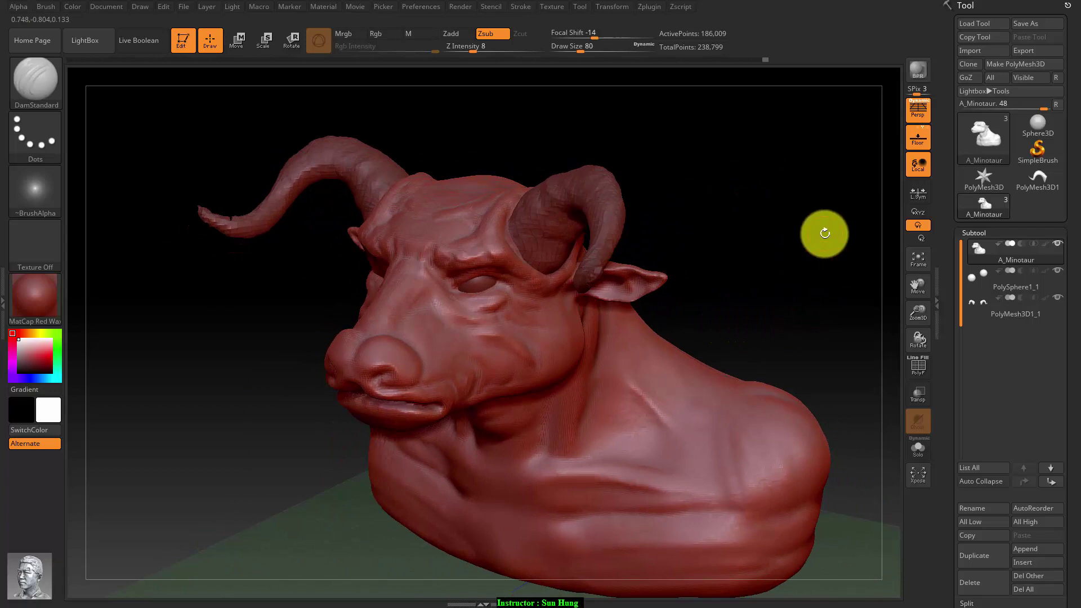
{"action": "left_click_drag", "start_coordinate": [826, 231], "coordinate": [793, 243]}
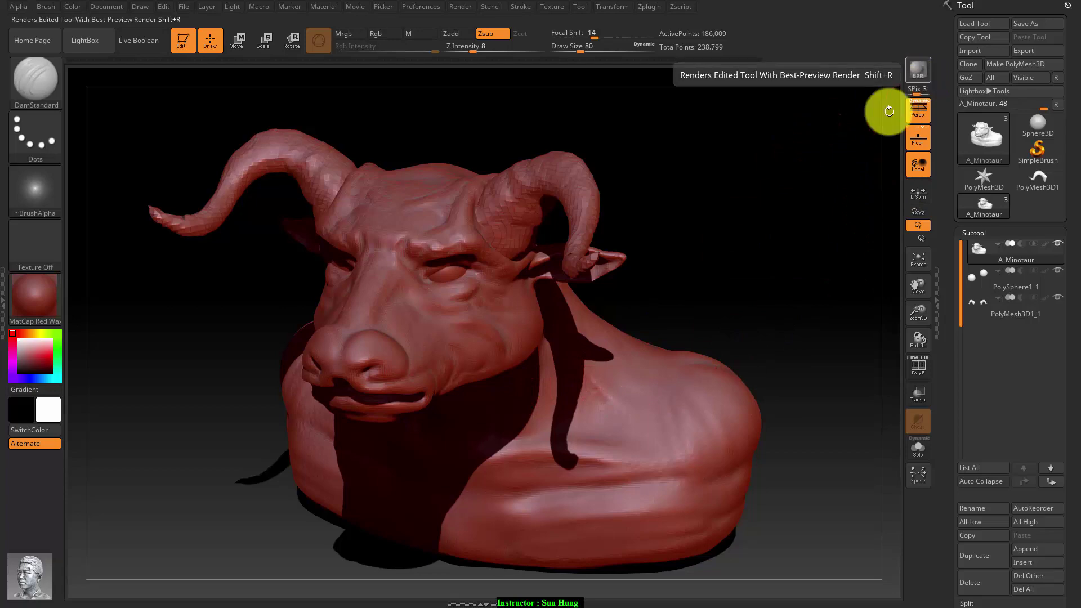
{"action": "left_click_drag", "start_coordinate": [886, 109], "coordinate": [766, 220]}
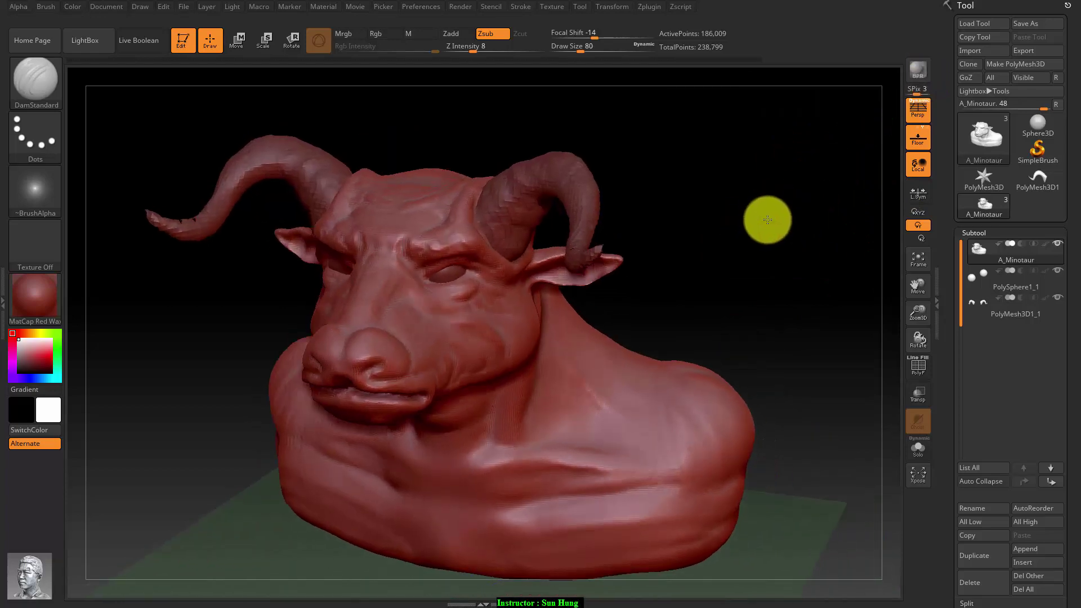